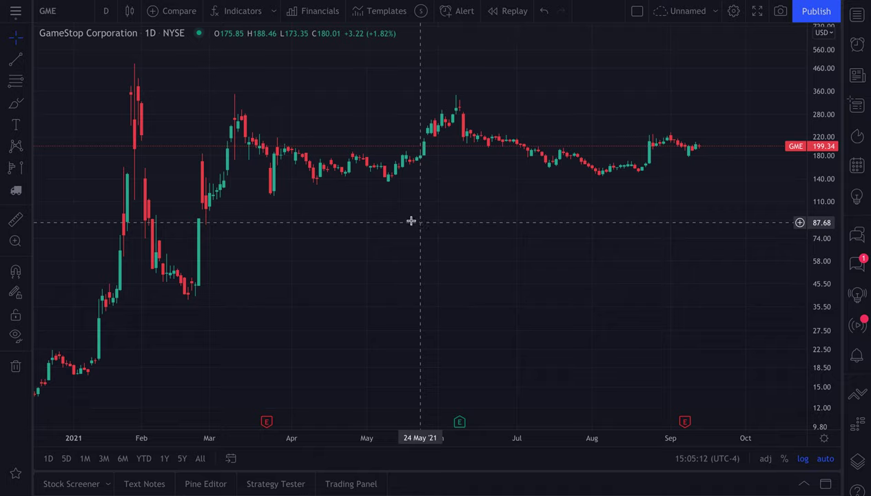
# Look through the Volume Profile indicators available for the GME chart
pyautogui.click(237, 12)
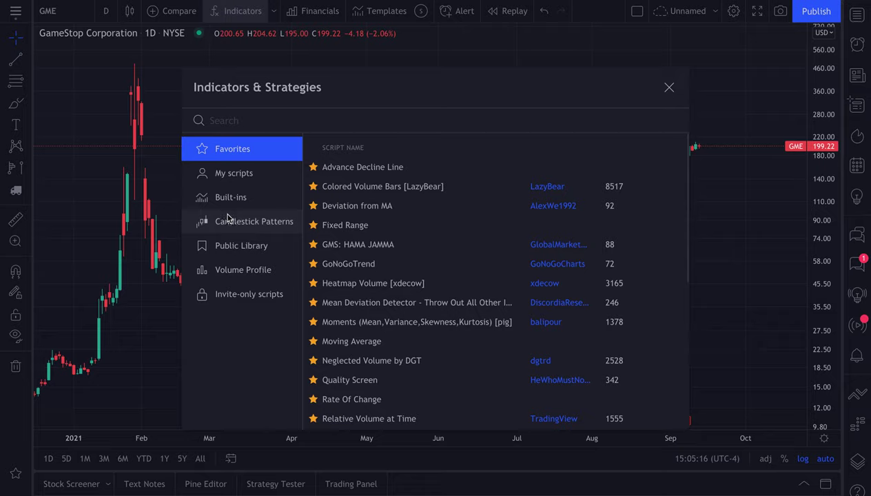
pyautogui.click(245, 274)
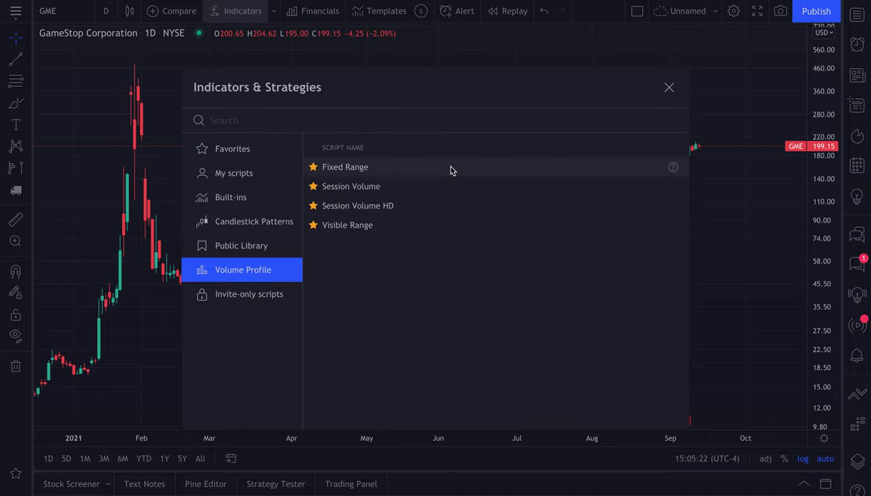
pyautogui.click(669, 88)
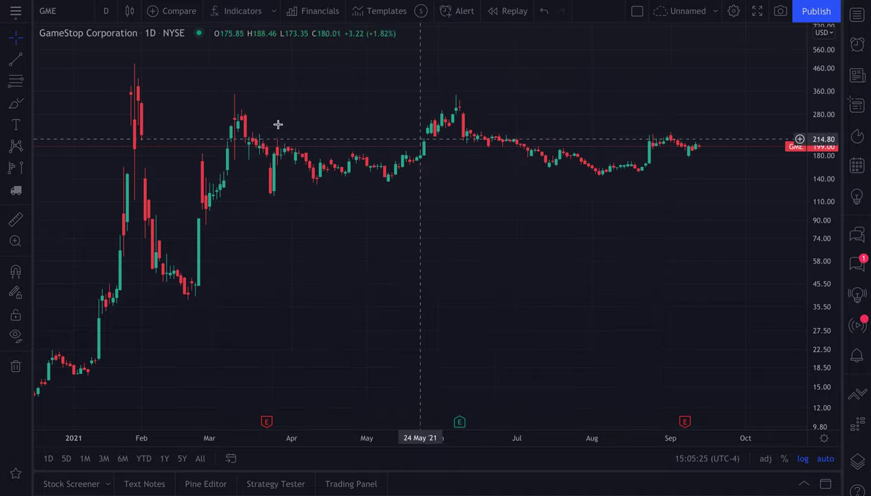
# Add the Fixed Range volume profile indicator across 28 Jan '21 to 14 Sep '21, and delete it from the chart
pyautogui.click(234, 13)
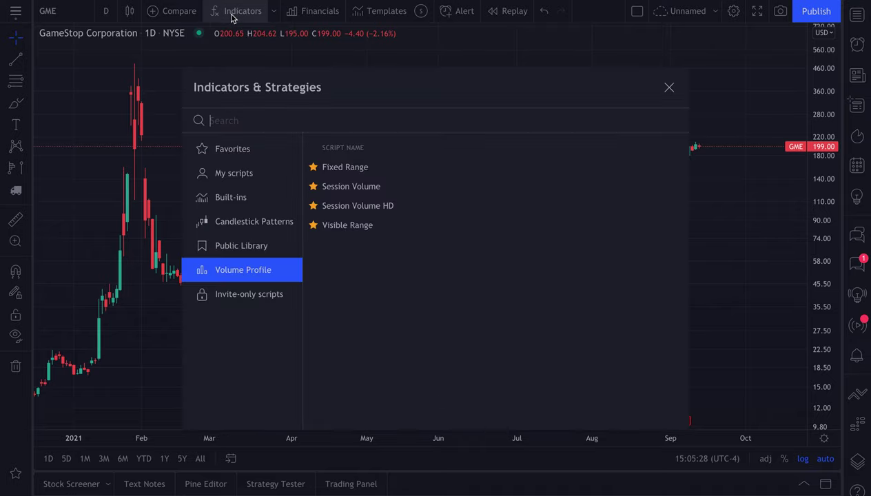
pyautogui.click(222, 271)
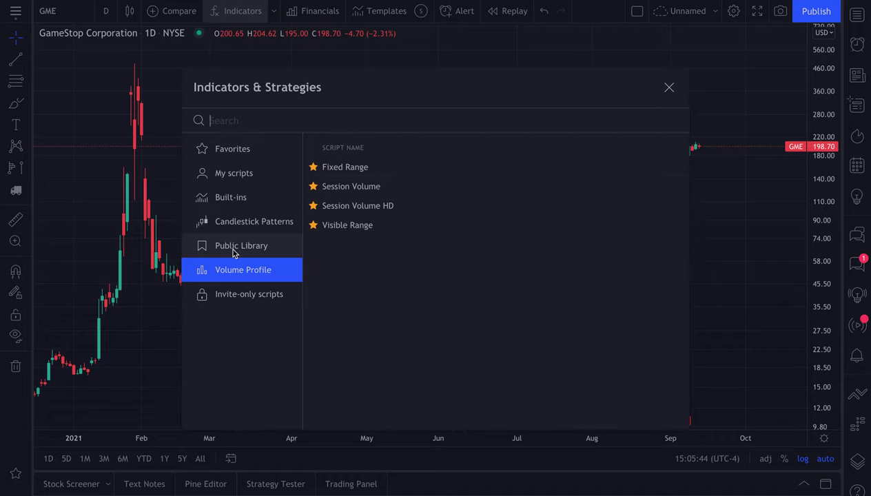
pyautogui.click(331, 173)
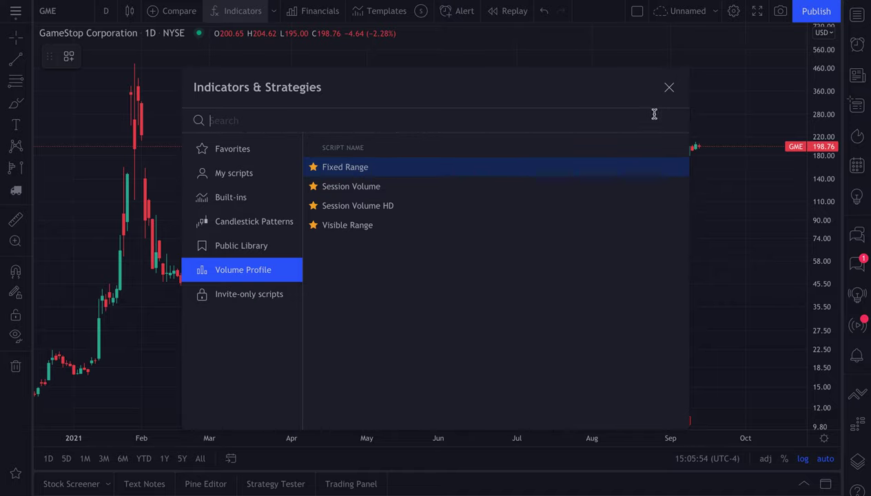
pyautogui.click(666, 91)
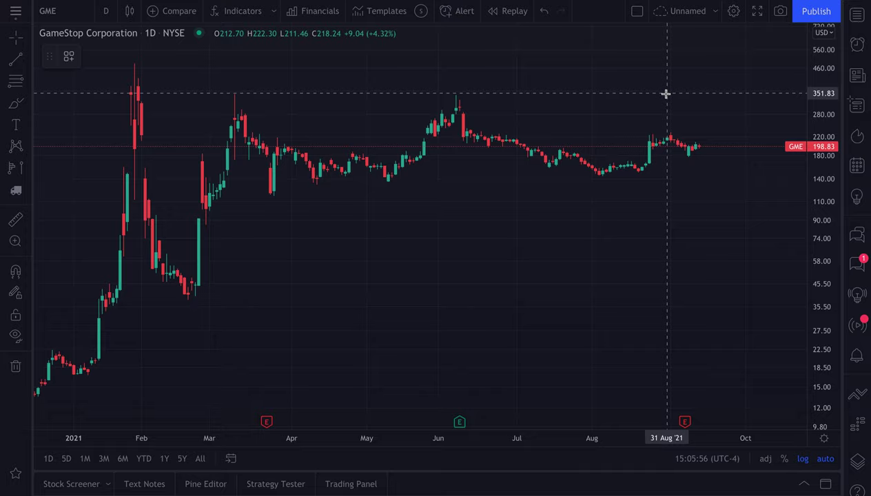
pyautogui.click(134, 65)
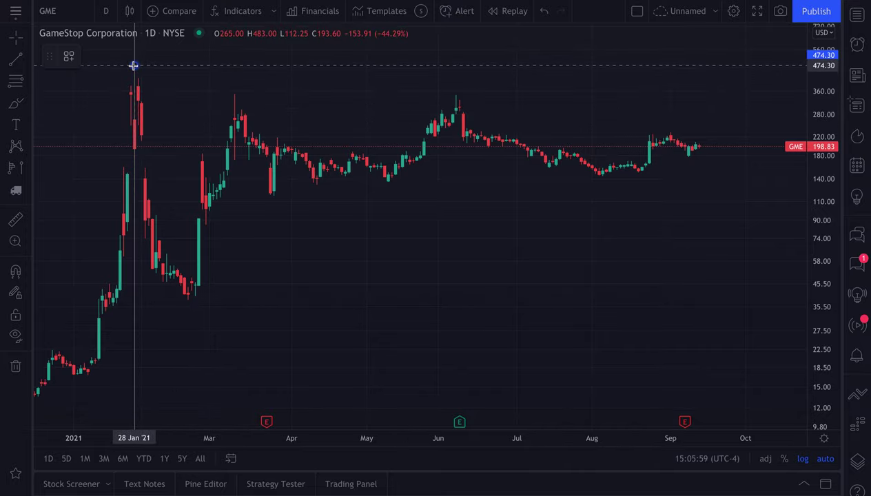
pyautogui.click(699, 151)
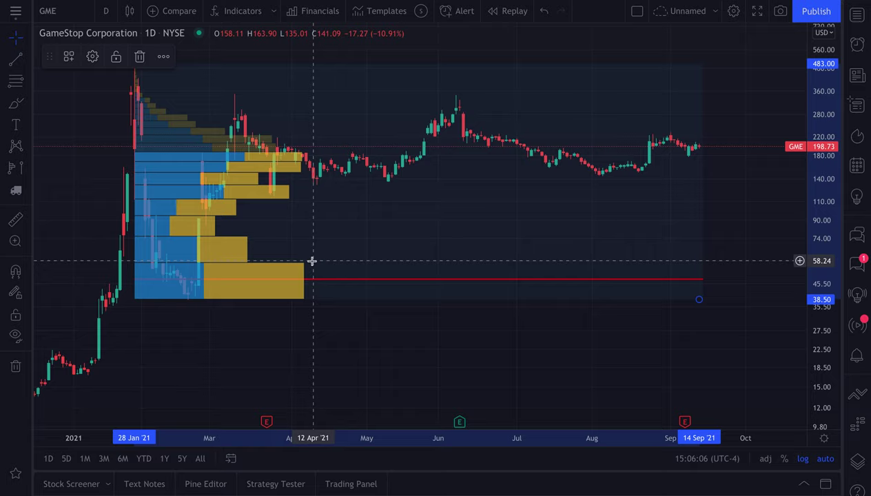
pyautogui.moveTo(48, 57); pyautogui.dragTo(48, 54)
pyautogui.press('Delete')
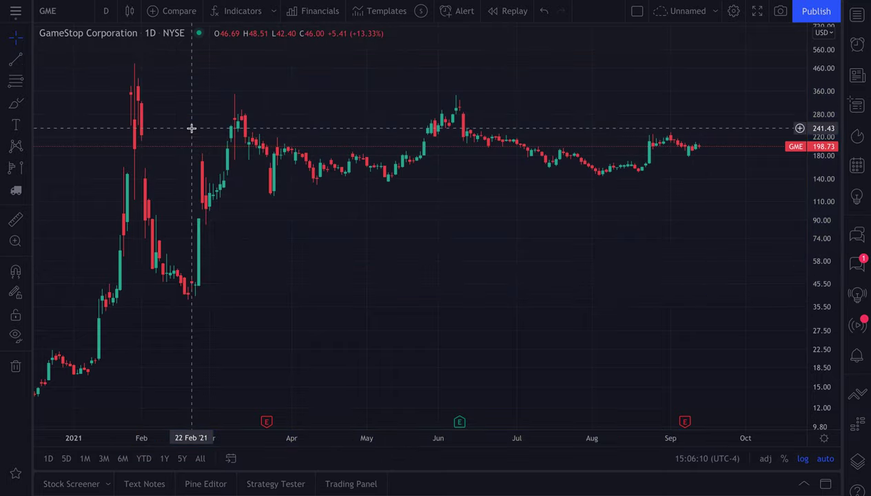
# Draw a Fixed Range Volume Profile with the measurement tool from 23 Feb '21 to 14 Sep '21, and delete it
pyautogui.click(26, 171)
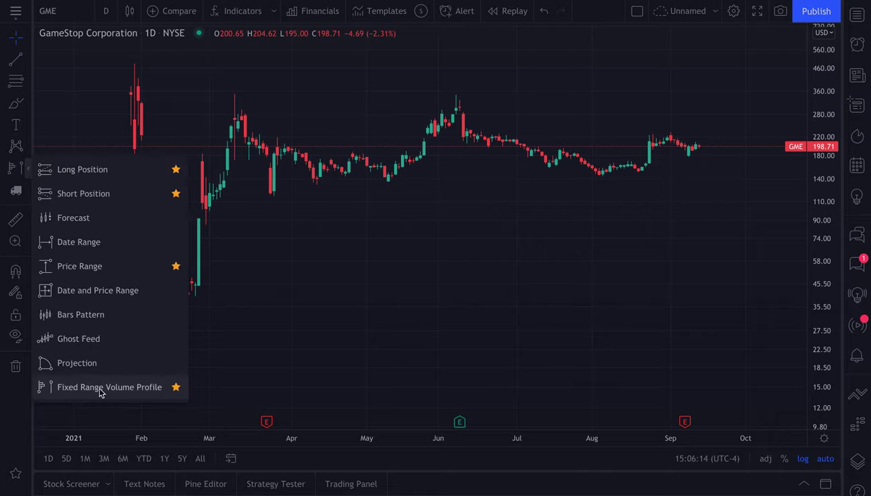
pyautogui.click(21, 169)
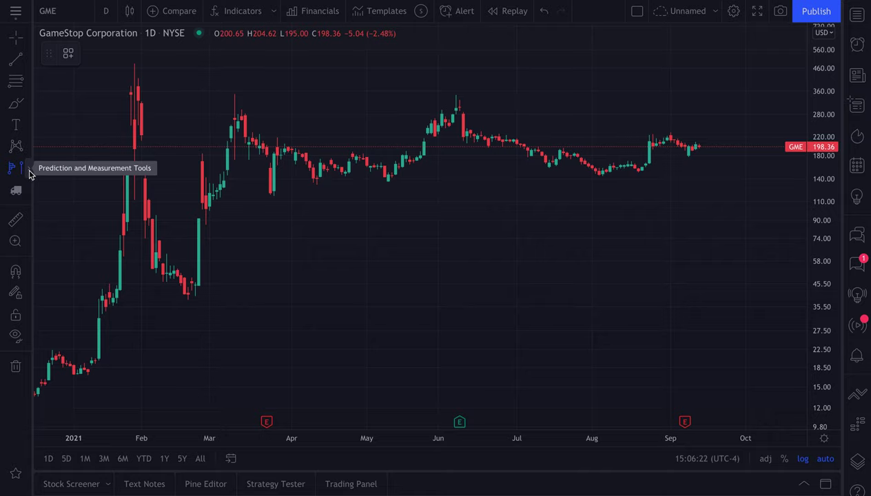
pyautogui.click(29, 173)
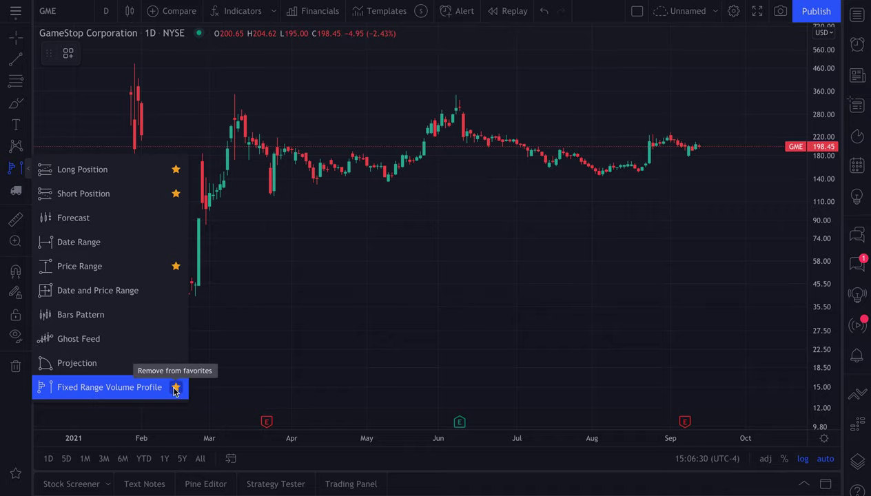
pyautogui.click(113, 389)
pyautogui.moveTo(195, 291); pyautogui.dragTo(263, 271)
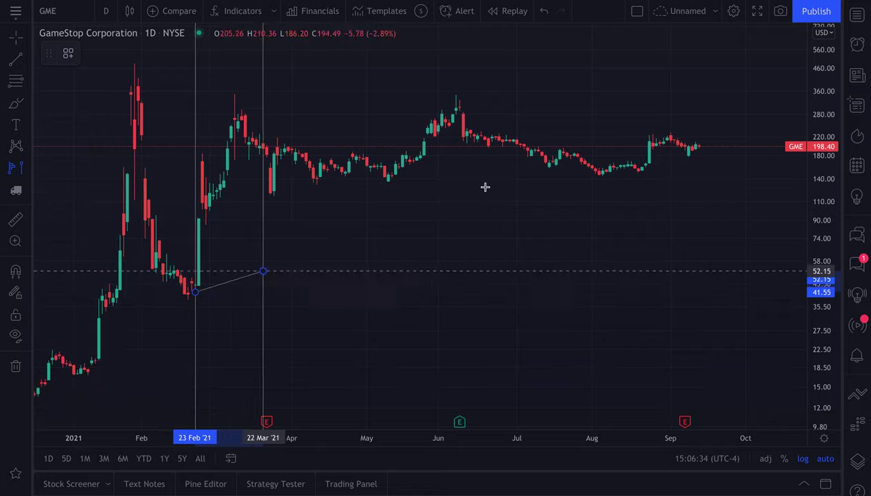
pyautogui.click(700, 146)
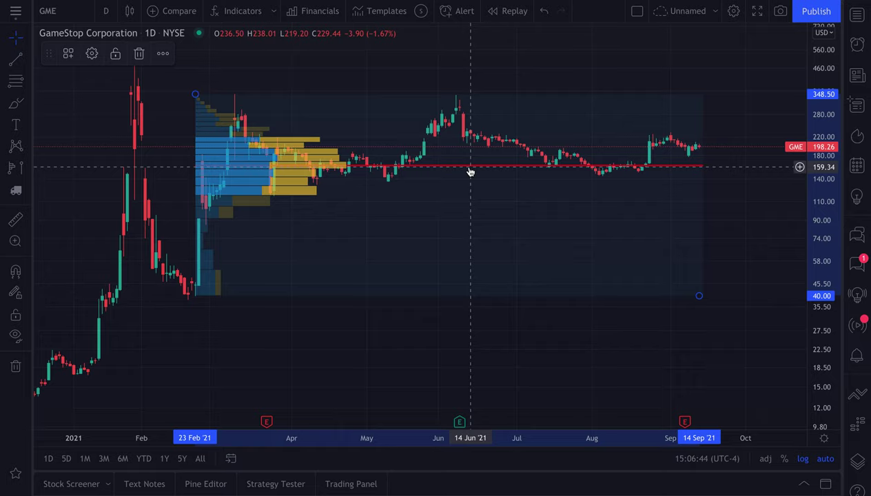
pyautogui.press('Delete')
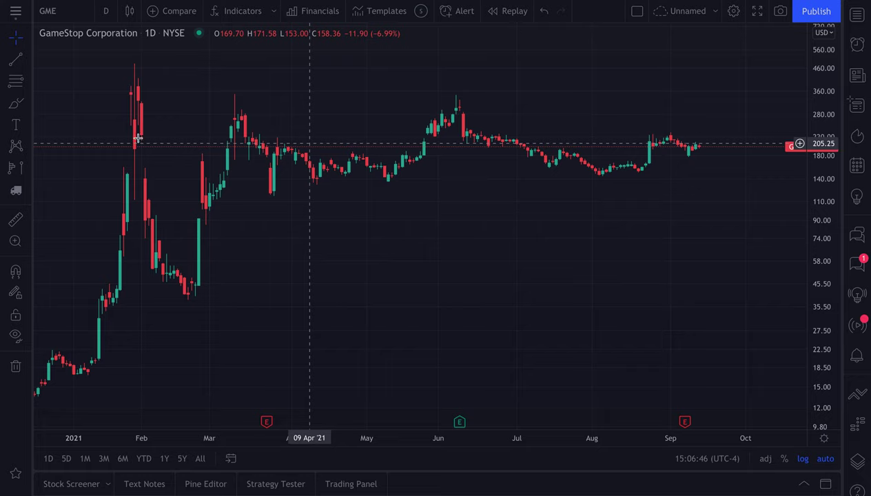
# Place a text note below the candles reading "Fixed Range Volume Profile", a blank line, and "1. Talk about the basics of the tool and its settings."
pyautogui.click(16, 125)
pyautogui.click(552, 268)
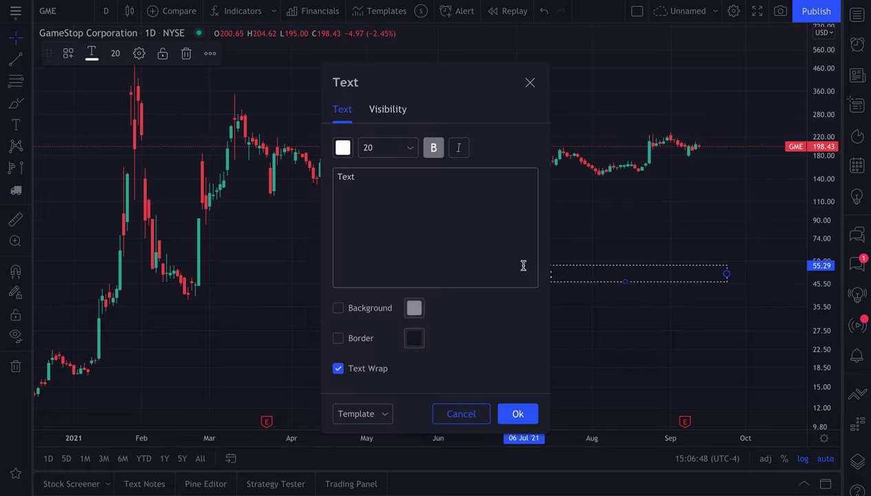
pyautogui.write('Fi')
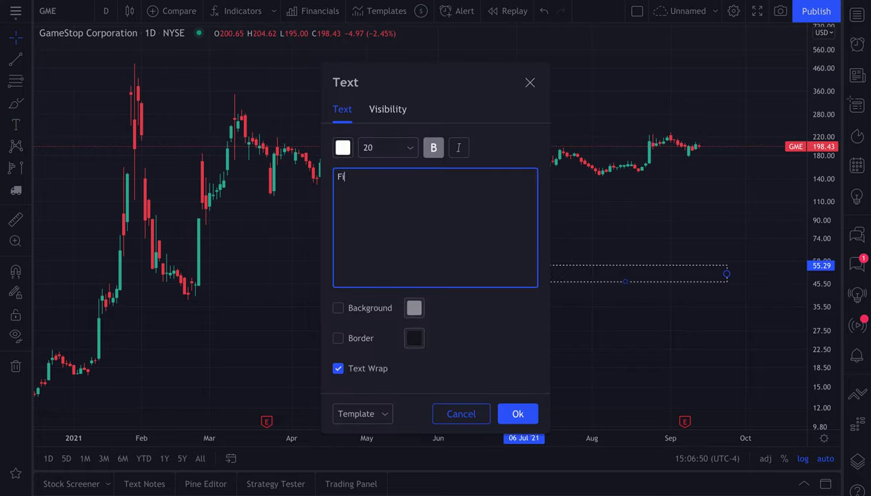
pyautogui.write('xed Range Volume Profile')
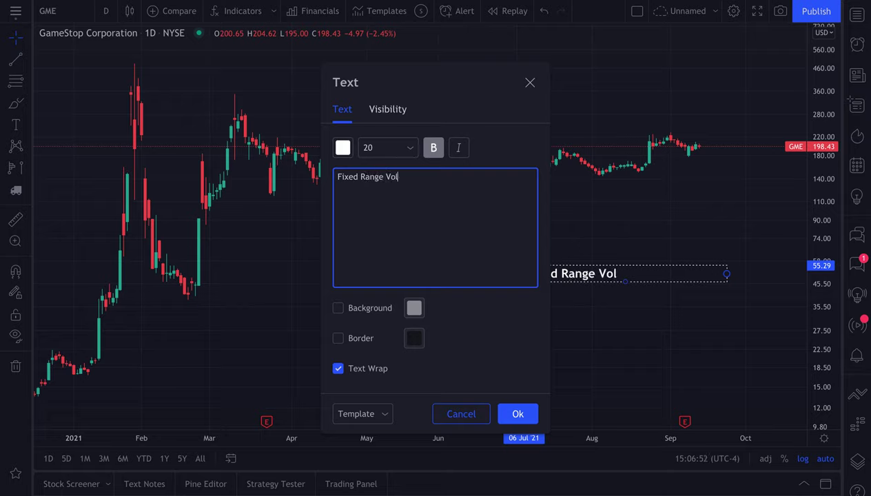
pyautogui.press('Return')
pyautogui.press('Return')
pyautogui.write('1.')
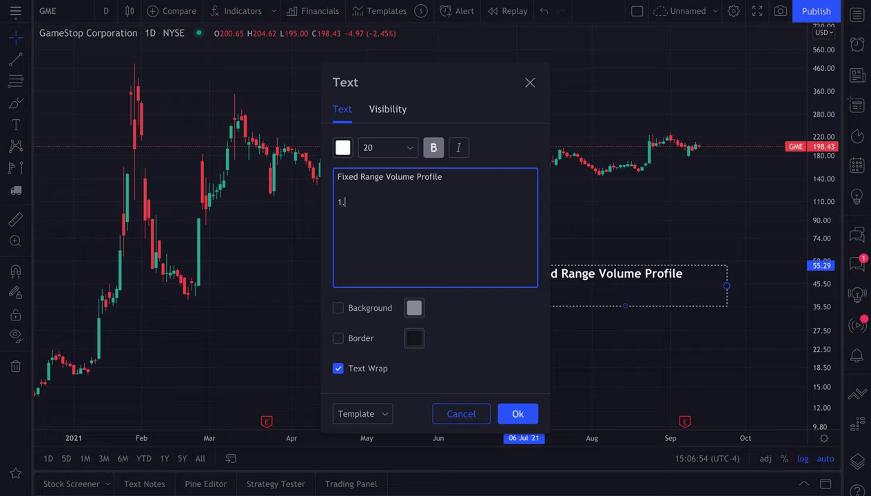
pyautogui.write(' Talk about the basics of the tool and its settings. ')
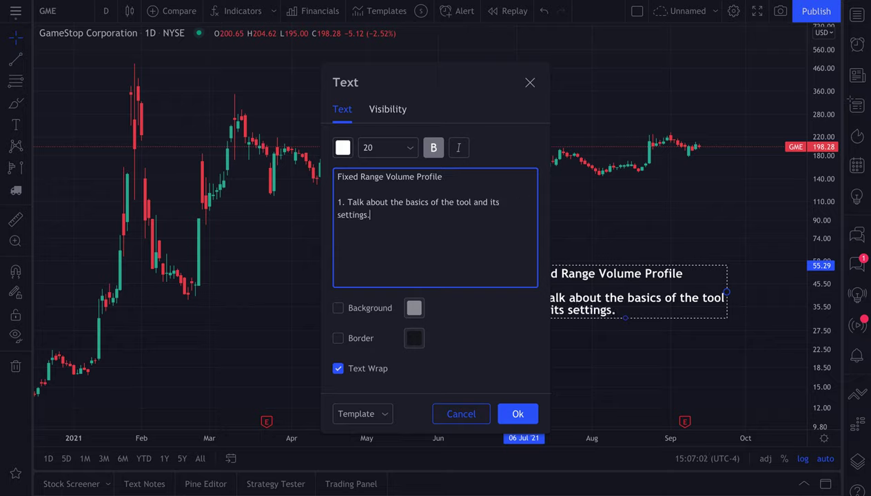
# Add the note lines "2. The research process." and "3. How you can use alerts with the Fixed Range Volume Profile tool."
pyautogui.write('2. ')
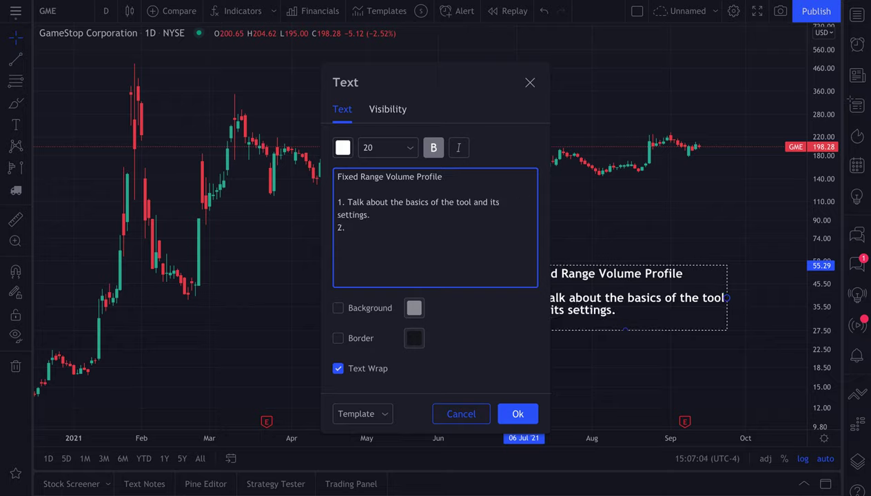
pyautogui.write('The resear')
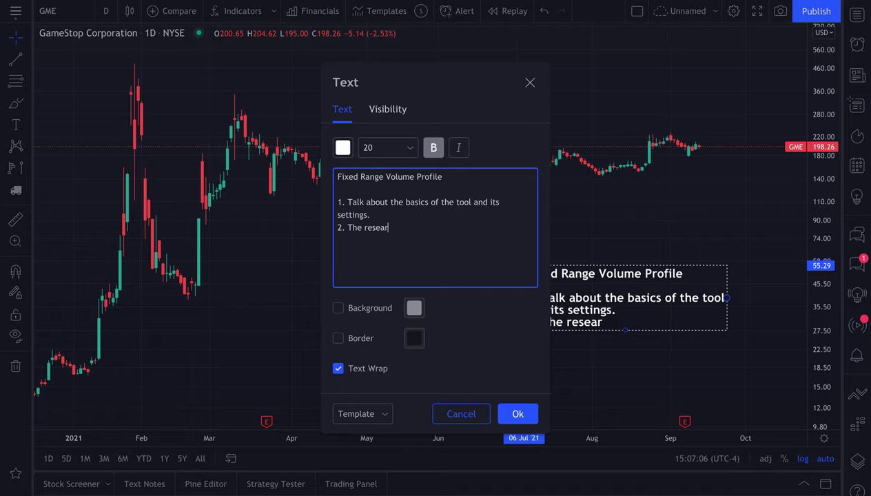
pyautogui.write('ch process. ')
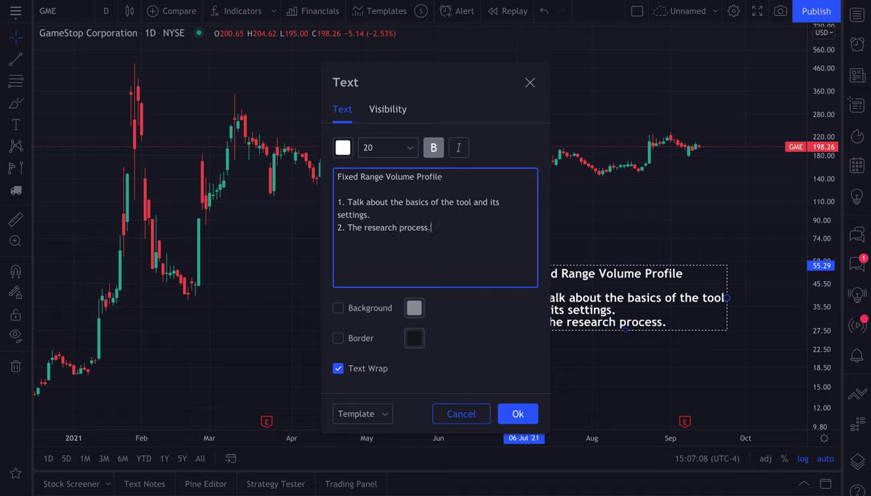
pyautogui.write('3. ')
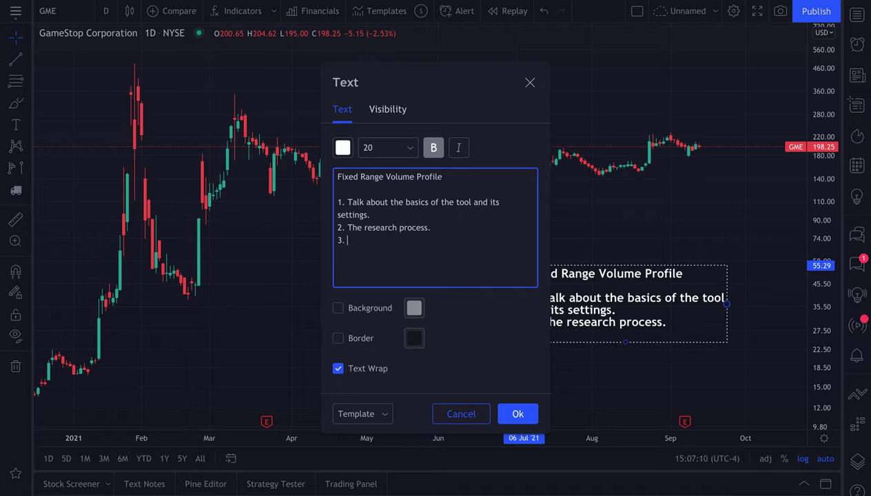
pyautogui.write('How you can us')
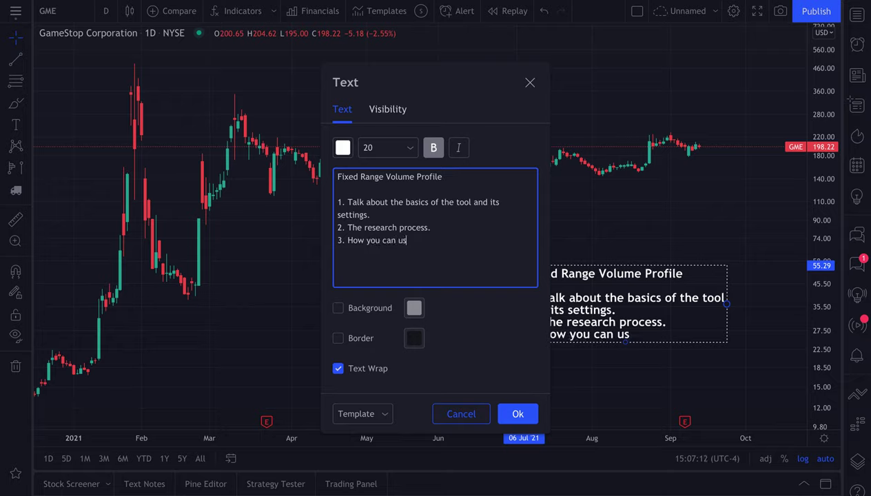
pyautogui.write('e alerts with the')
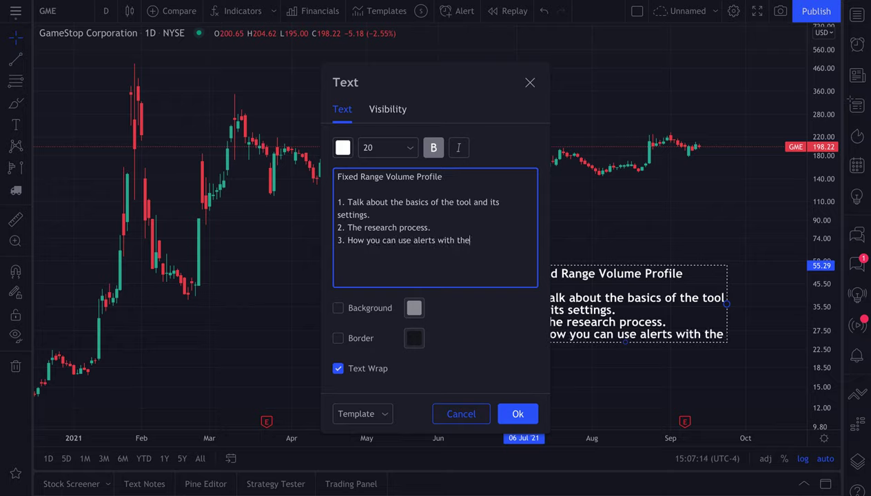
pyautogui.write(' Fixed Range Volume Profile tool.')
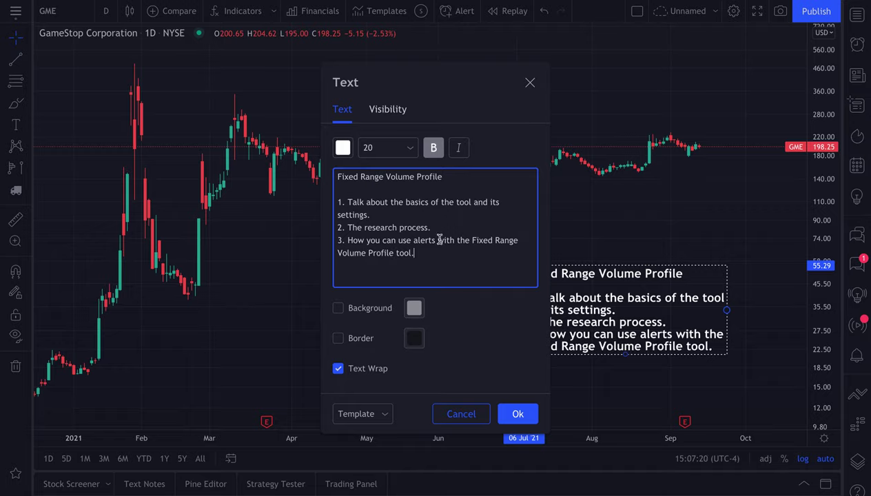
# Apply the text note and move it below the August–September candles, anchored at about 02 Aug '21 and price 32.73
pyautogui.moveTo(416, 254); pyautogui.dragTo(331, 206)
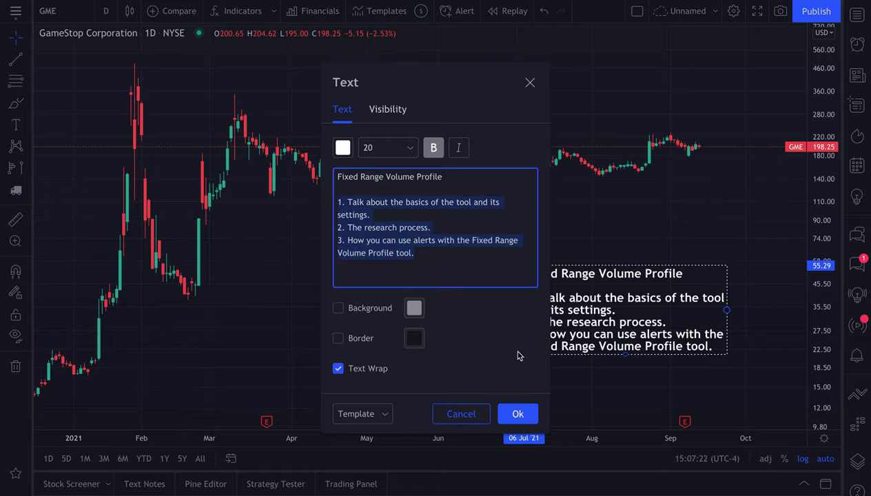
pyautogui.click(517, 413)
pyautogui.moveTo(595, 313)
pyautogui.mouseDown()
pyautogui.moveTo(668, 367)
pyautogui.moveTo(668, 407)
pyautogui.mouseUp()
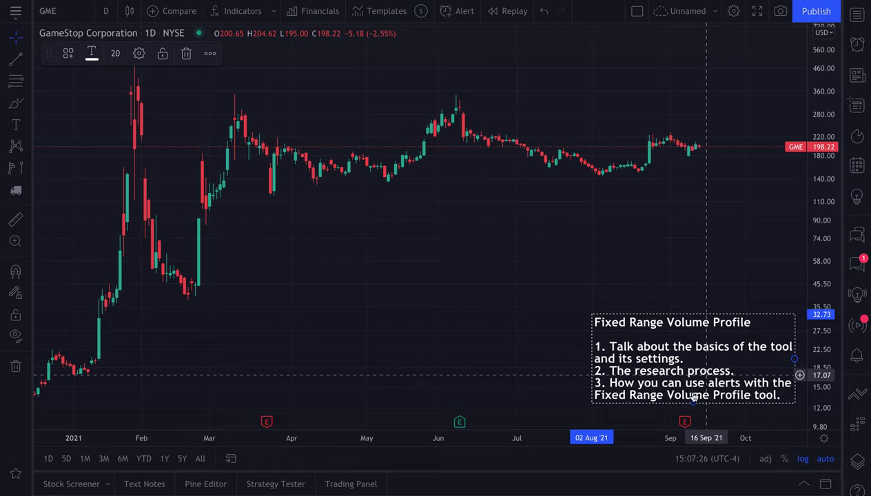
pyautogui.click(567, 259)
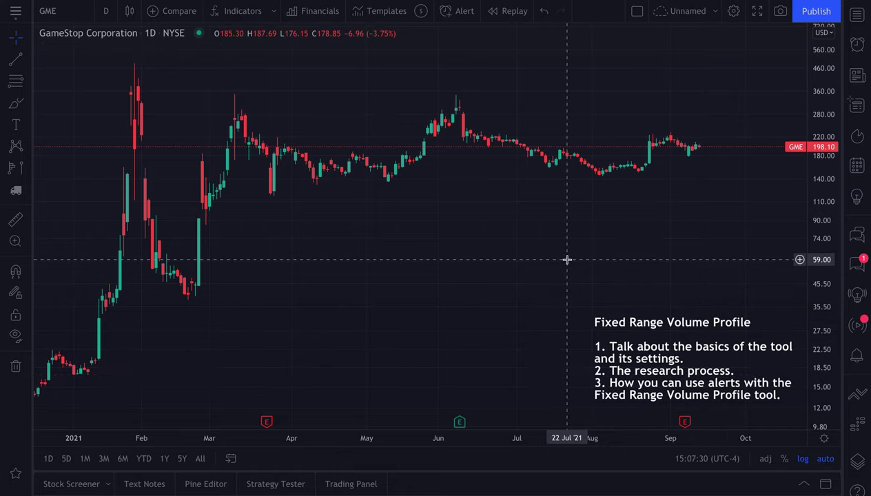
# Draw a Fixed Range Volume Profile from the 10 Mar '21 high to the 14 Sep '21 candle
pyautogui.click(27, 169)
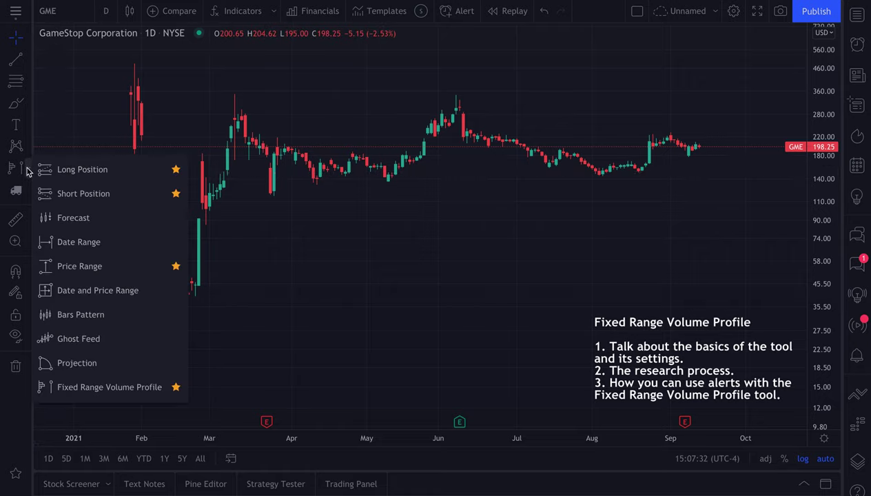
pyautogui.click(121, 387)
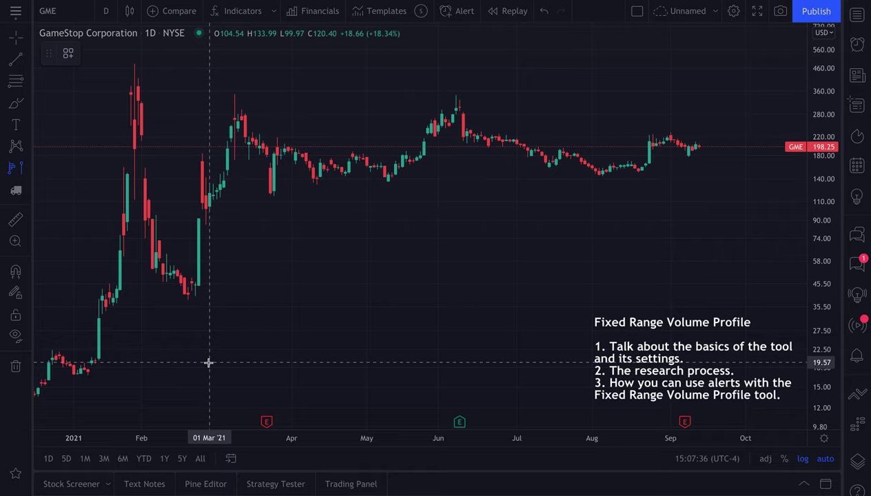
pyautogui.click(234, 95)
pyautogui.click(701, 147)
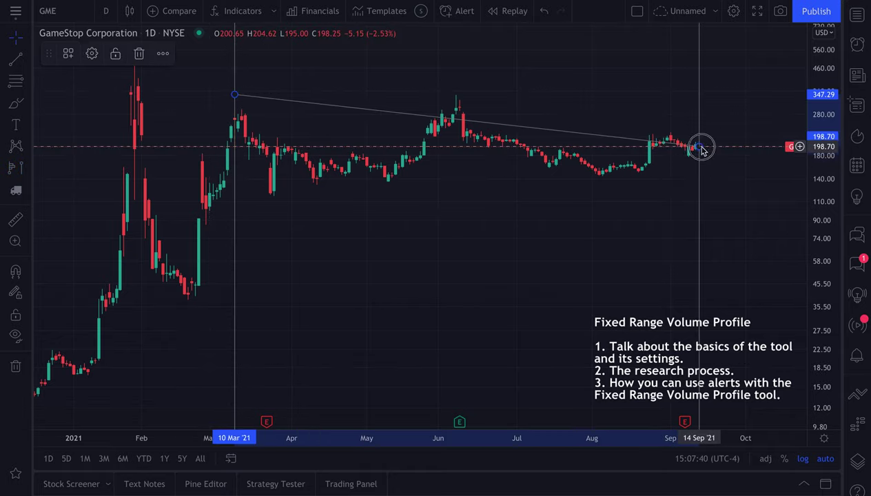
pyautogui.click(358, 86)
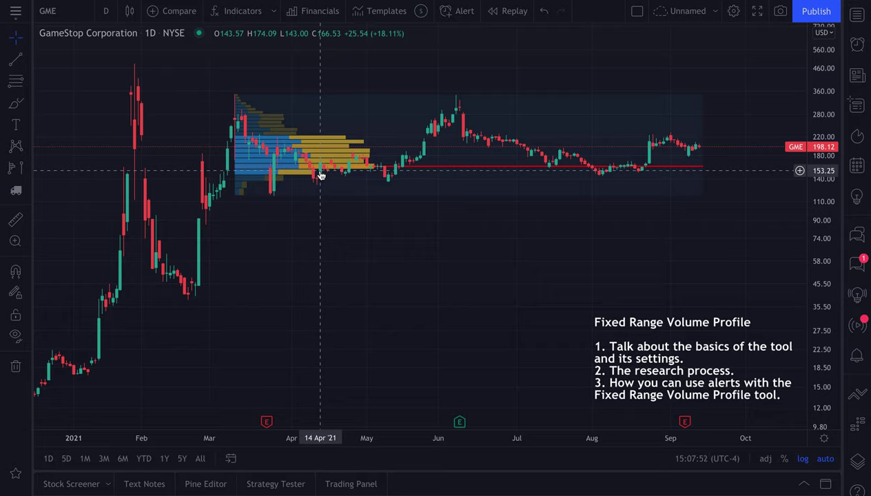
# Brush a vertical mark beside the price scale and a horizontal mark beneath the profile's range, and undo both strokes
pyautogui.click(16, 104)
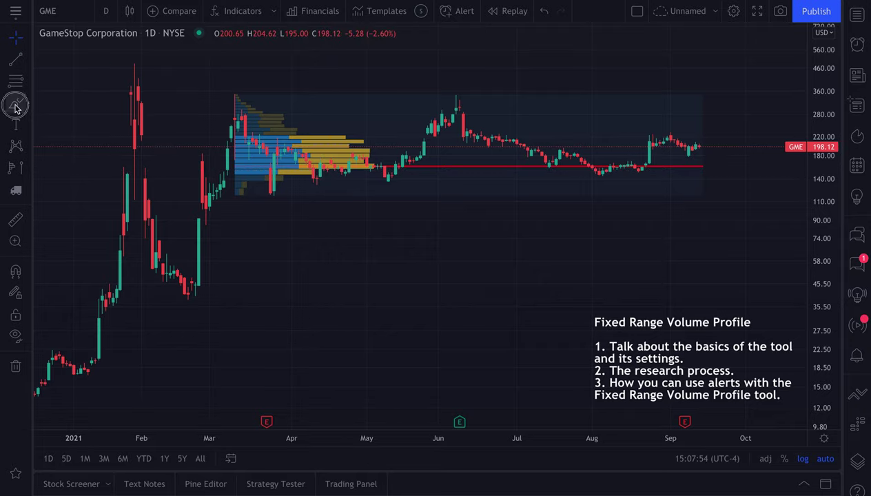
pyautogui.moveTo(799, 91)
pyautogui.mouseDown()
pyautogui.moveTo(779, 124)
pyautogui.moveTo(785, 184)
pyautogui.moveTo(797, 185)
pyautogui.mouseUp()
pyautogui.moveTo(233, 207)
pyautogui.mouseDown()
pyautogui.moveTo(559, 220)
pyautogui.moveTo(715, 209)
pyautogui.mouseUp()
pyautogui.hotkey('ctrl', 'z')
pyautogui.hotkey('ctrl', 'z')
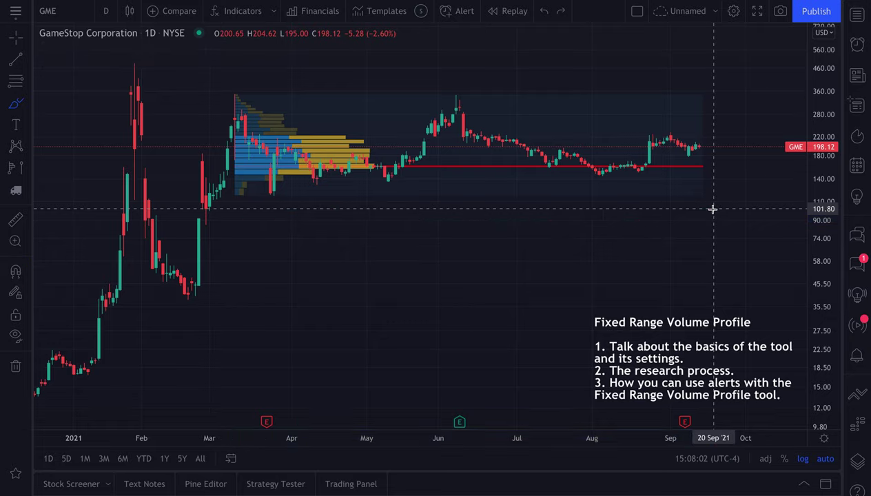
# Brush a curly-brace-shaped curve beneath the profile from about 10 Mar to 03 Sep '21, and undo the brush marks
pyautogui.click(229, 89)
pyautogui.moveTo(229, 89)
pyautogui.mouseDown()
pyautogui.moveTo(365, 107)
pyautogui.moveTo(381, 194)
pyautogui.moveTo(230, 200)
pyautogui.moveTo(335, 232)
pyautogui.moveTo(437, 206)
pyautogui.moveTo(509, 237)
pyautogui.moveTo(677, 200)
pyautogui.mouseUp()
pyautogui.hotkey('ctrl', 'z')
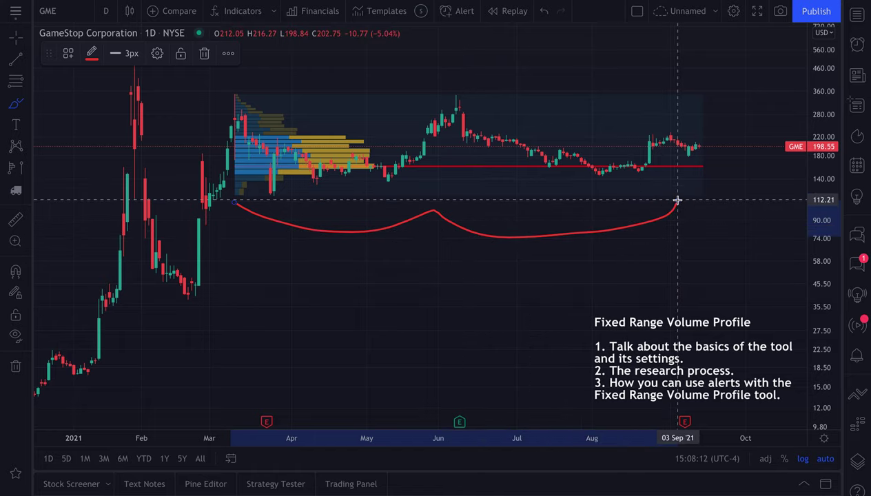
pyautogui.hotkey('ctrl', 'z')
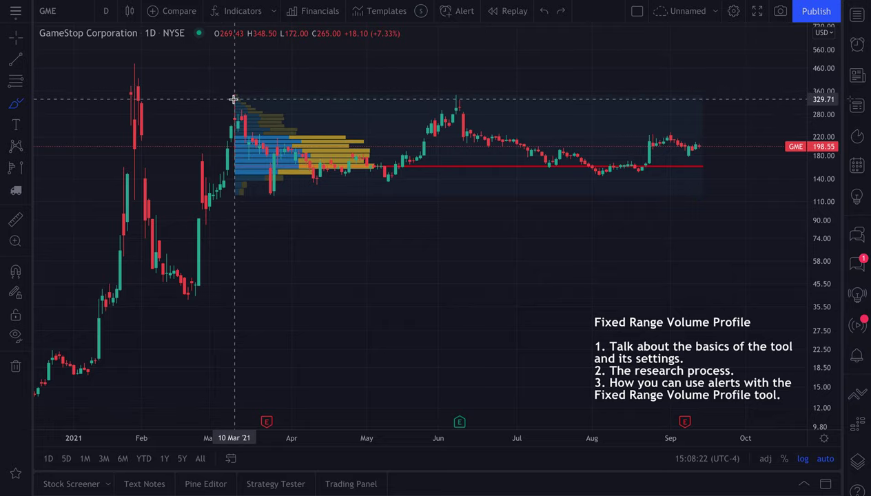
# Circle the 10 Mar '21 high and the 14 Sep '21 candle, brush a line back toward the profile bars, and undo the marks
pyautogui.moveTo(234, 90)
pyautogui.mouseDown()
pyautogui.moveTo(220, 136)
pyautogui.moveTo(246, 146)
pyautogui.moveTo(240, 151)
pyautogui.mouseUp()
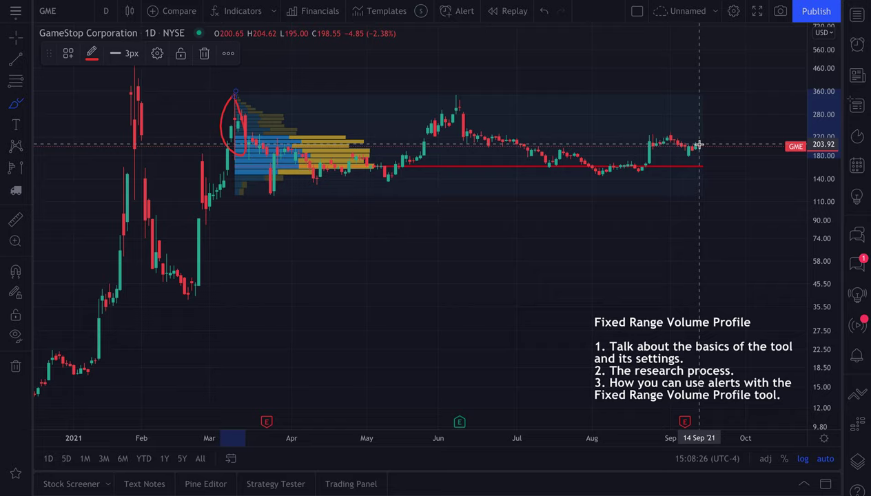
pyautogui.moveTo(700, 142)
pyautogui.mouseDown()
pyautogui.moveTo(709, 148)
pyautogui.moveTo(699, 139)
pyautogui.mouseUp()
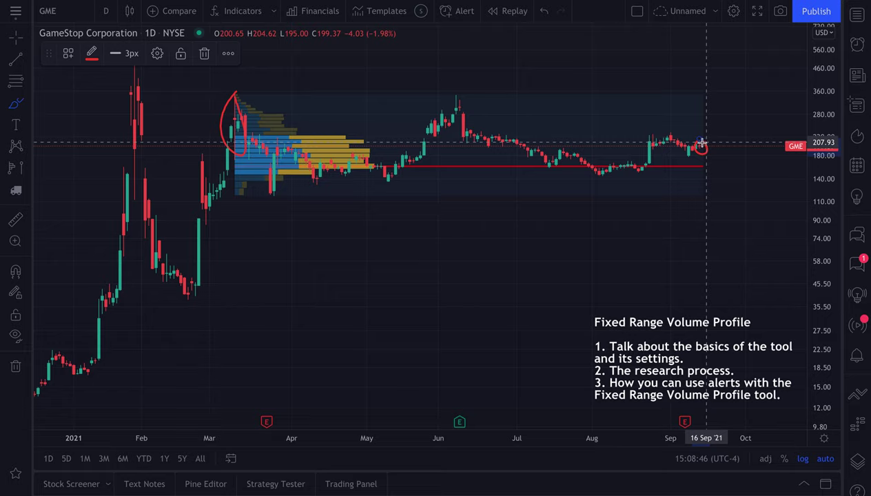
pyautogui.moveTo(709, 143); pyautogui.dragTo(341, 145)
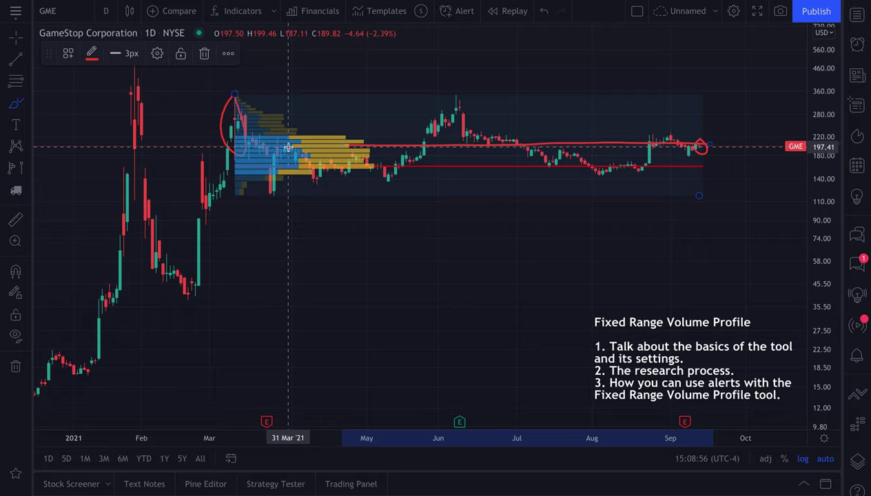
pyautogui.press('ctrl')
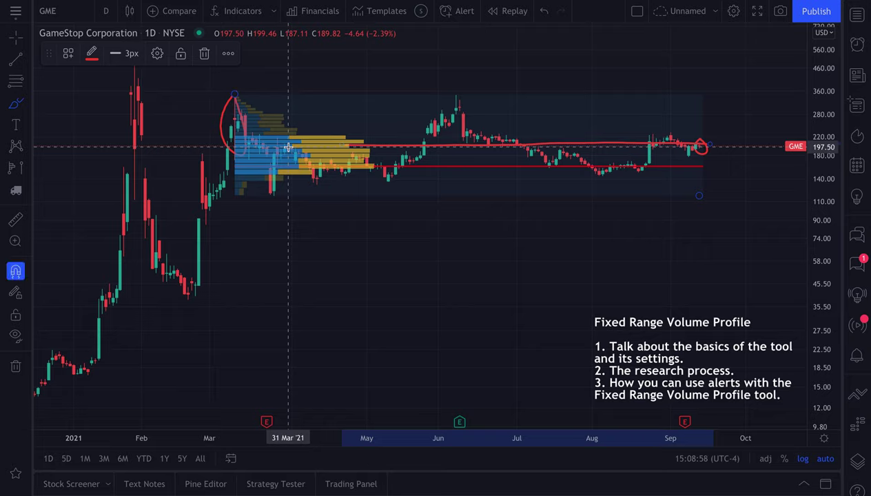
pyautogui.press('Escape')
pyautogui.hotkey('ctrl', 'z')
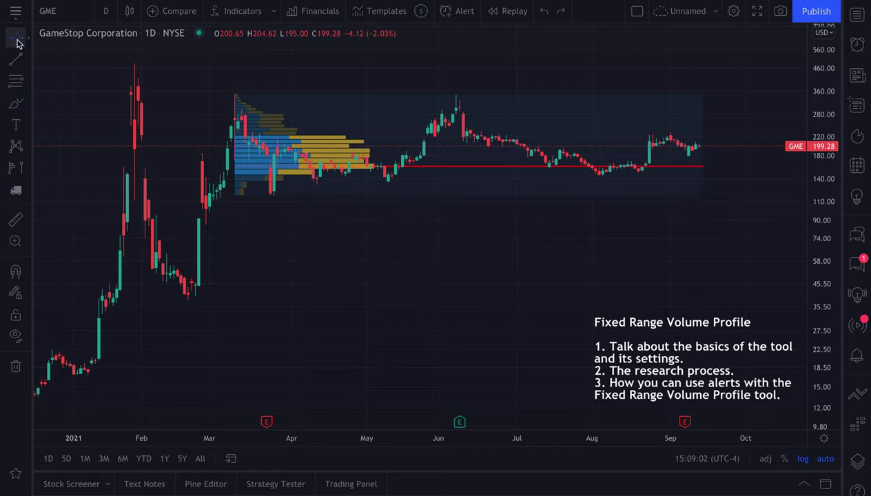
# Delete the Fixed Range Volume Profile and add the built-in Volume indicator to the GME chart
pyautogui.click(327, 145)
pyautogui.press('Delete')
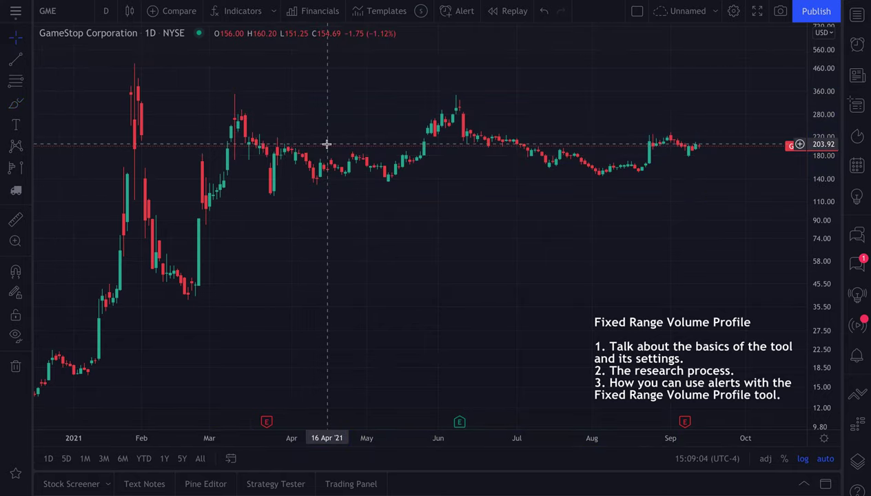
pyautogui.press('/')
pyautogui.write('volume')
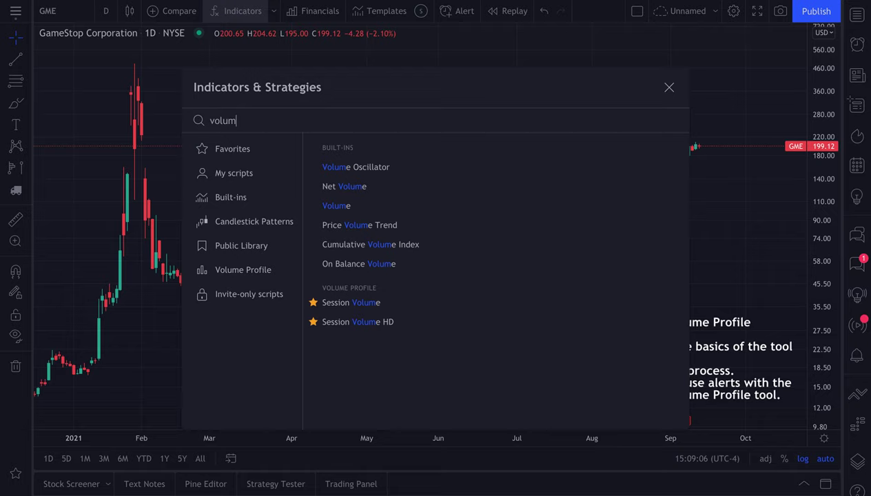
pyautogui.click(357, 210)
pyautogui.click(668, 87)
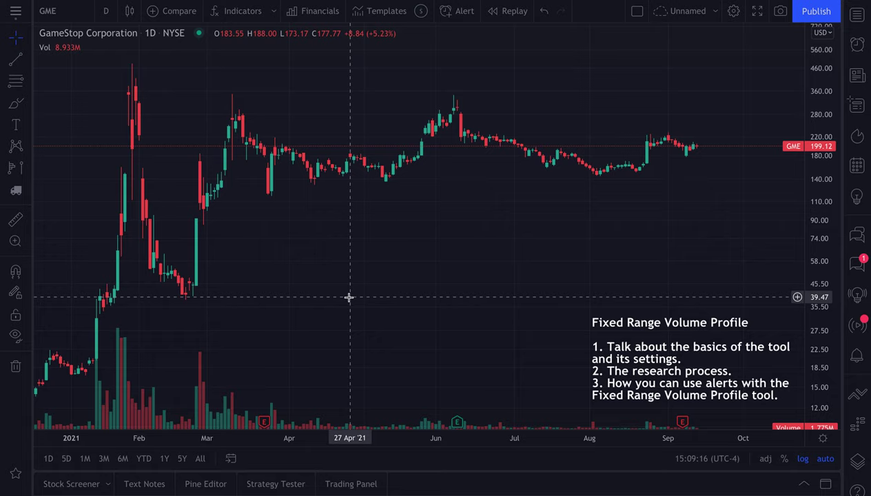
# Brush an arrow pointing to the mid-April '21 volume bar, and remove it
pyautogui.click(15, 102)
pyautogui.moveTo(296, 365)
pyautogui.mouseDown()
pyautogui.moveTo(311, 369)
pyautogui.moveTo(317, 417)
pyautogui.moveTo(322, 408)
pyautogui.mouseUp()
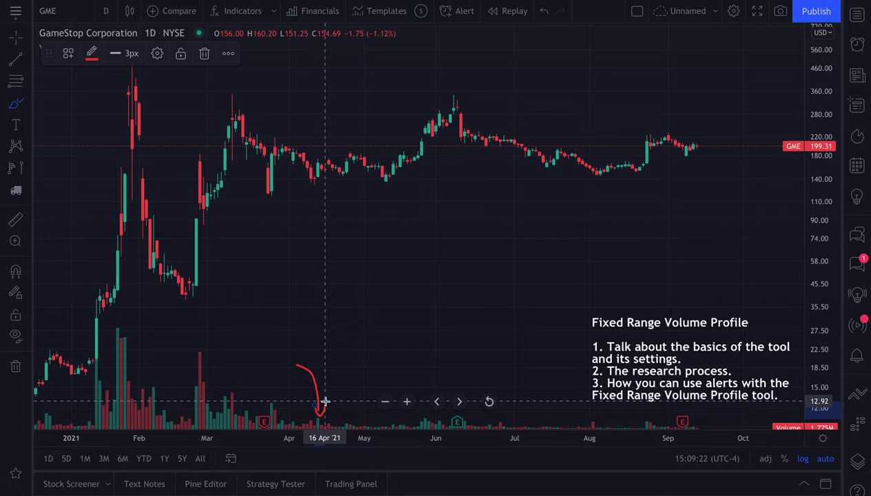
pyautogui.click(316, 401)
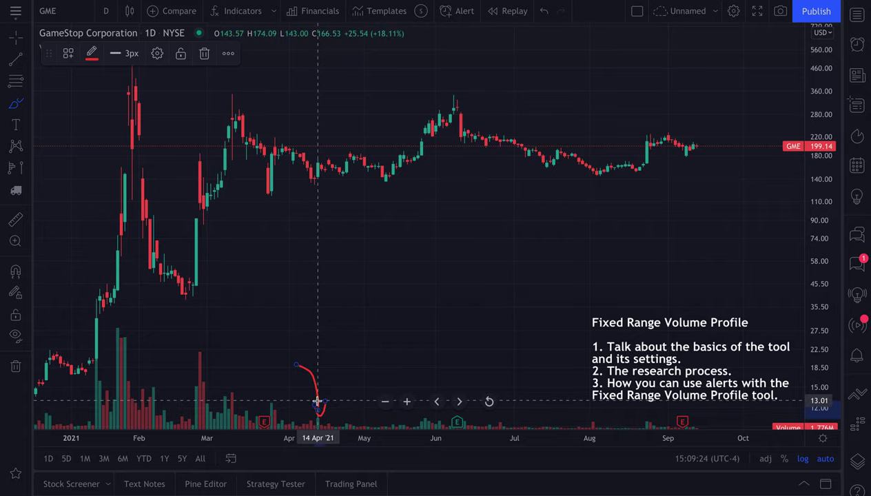
pyautogui.press('Delete')
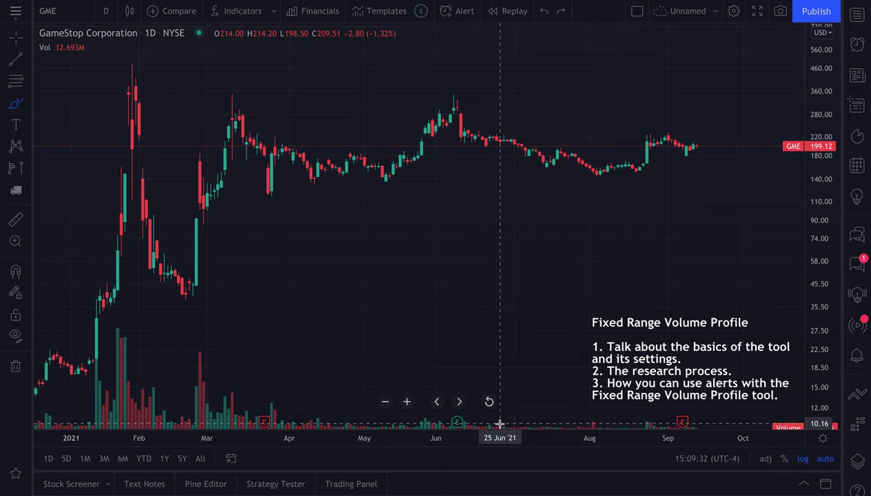
# Examine the daily volume bars for June to September '21 up close and return to the full 2021 price history
pyautogui.scroll(1, 498, 418)
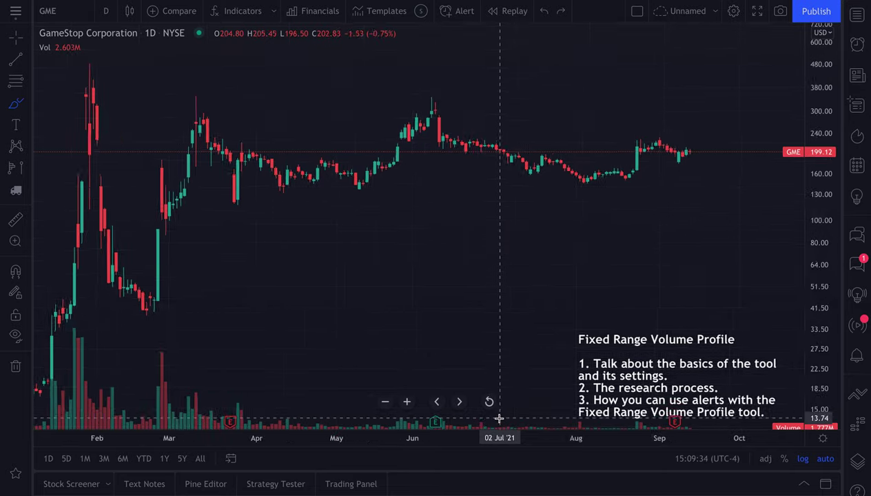
pyautogui.scroll(3, 499, 418)
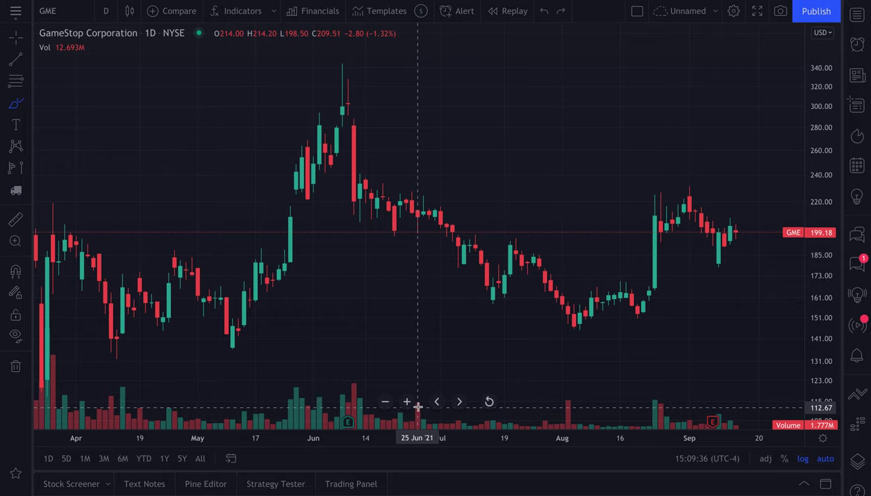
pyautogui.scroll(3, 417, 407)
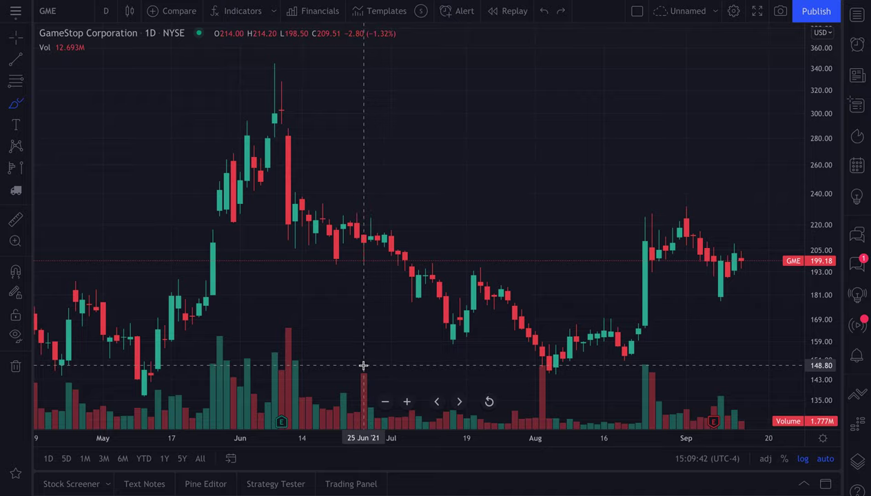
pyautogui.scroll(2, 363, 369)
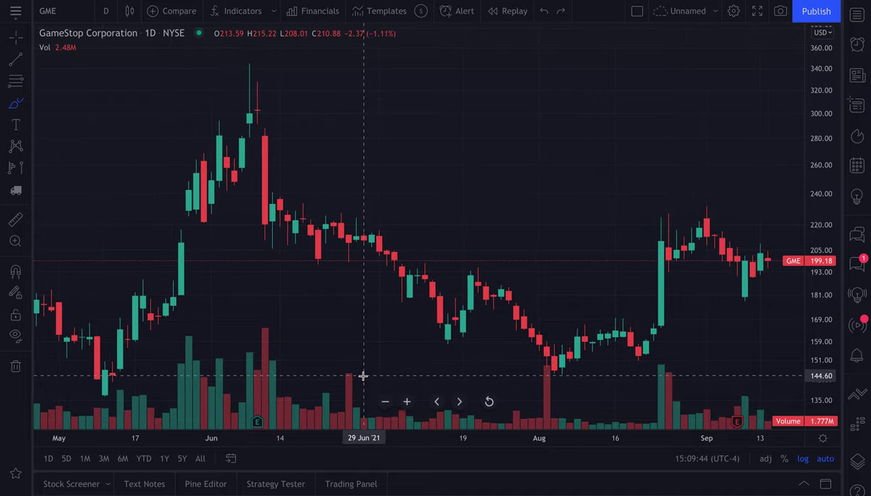
pyautogui.scroll(-5, 363, 376)
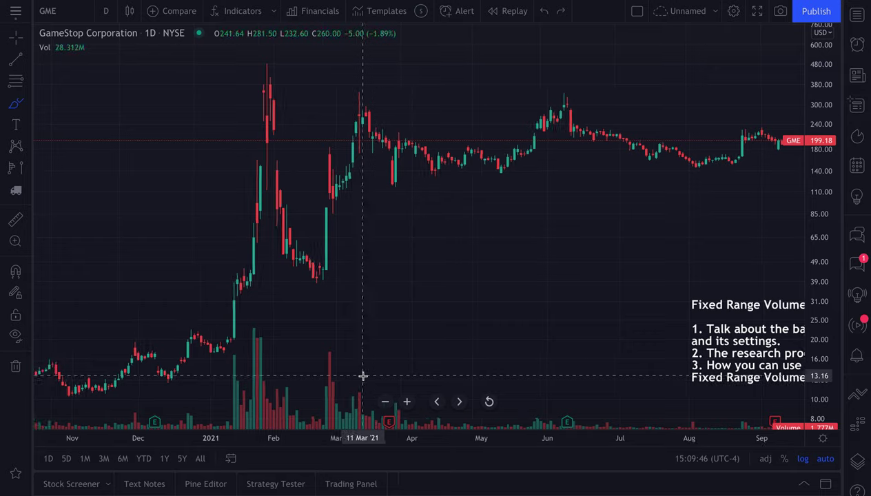
pyautogui.moveTo(512, 307); pyautogui.dragTo(458, 307)
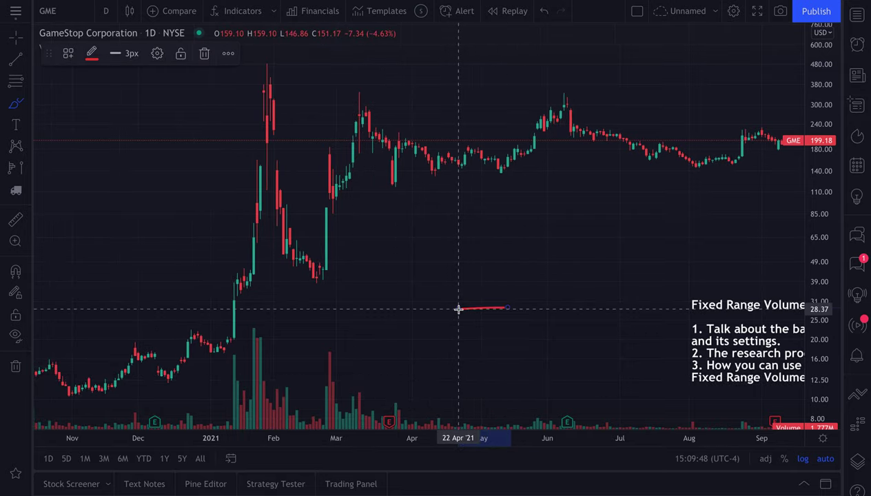
pyautogui.click(16, 38)
pyautogui.moveTo(554, 322); pyautogui.dragTo(395, 330)
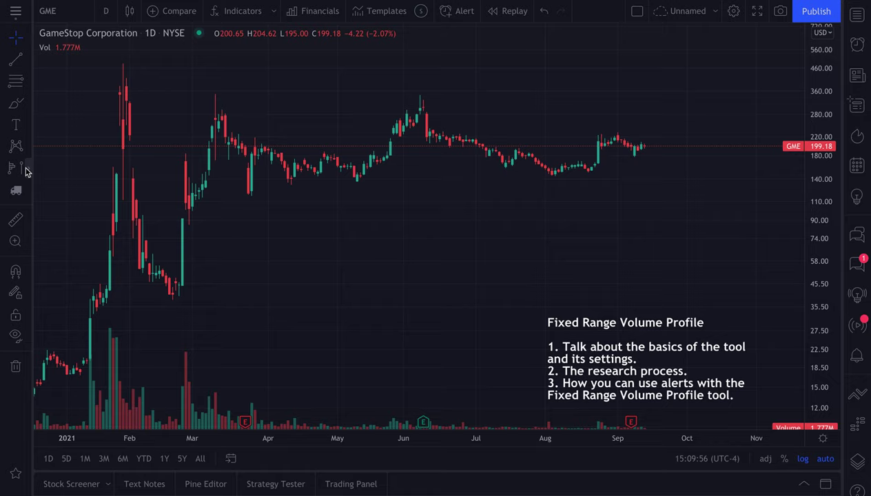
# Draw a Fixed Range Volume Profile from the 10 Mar '21 high to the 14 Sep '21 candle
pyautogui.click(23, 172)
pyautogui.click(93, 388)
pyautogui.click(215, 95)
pyautogui.click(645, 148)
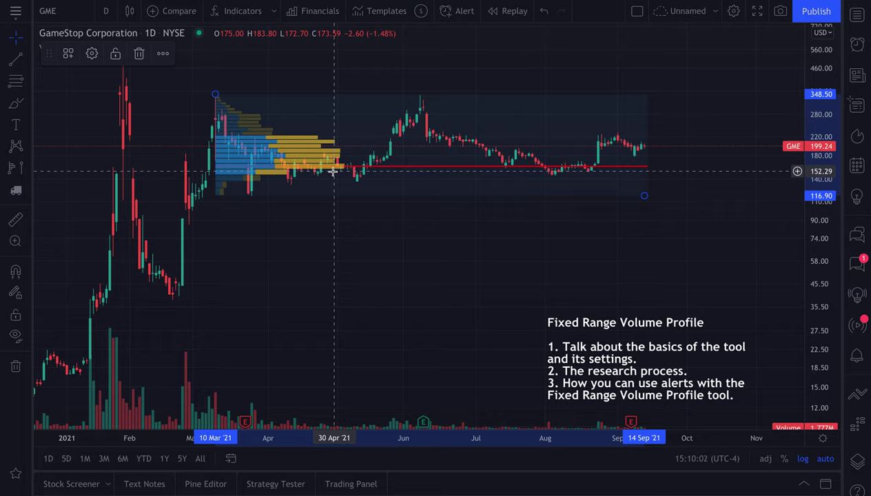
# Move the floating drawing controls clear of the indicator legend and remove the Volume indicator from the chart
pyautogui.moveTo(49, 53)
pyautogui.mouseDown()
pyautogui.moveTo(261, 83)
pyautogui.moveTo(415, 41)
pyautogui.mouseUp()
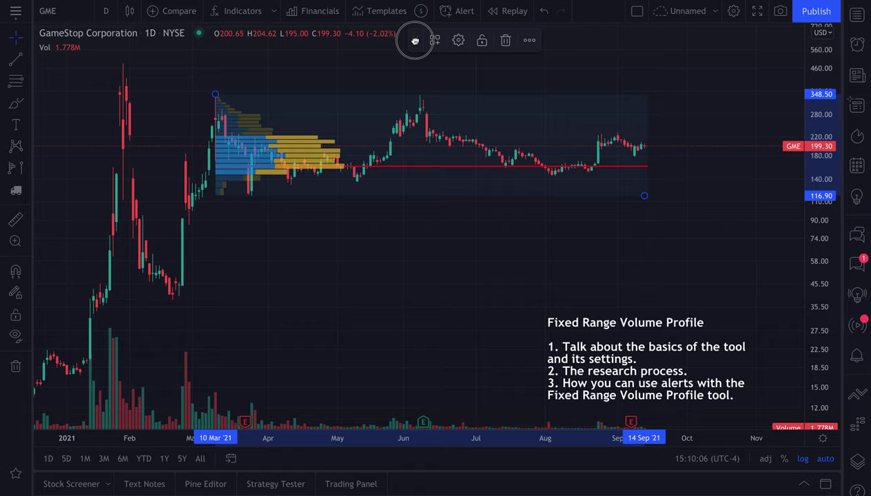
pyautogui.moveTo(57, 47)
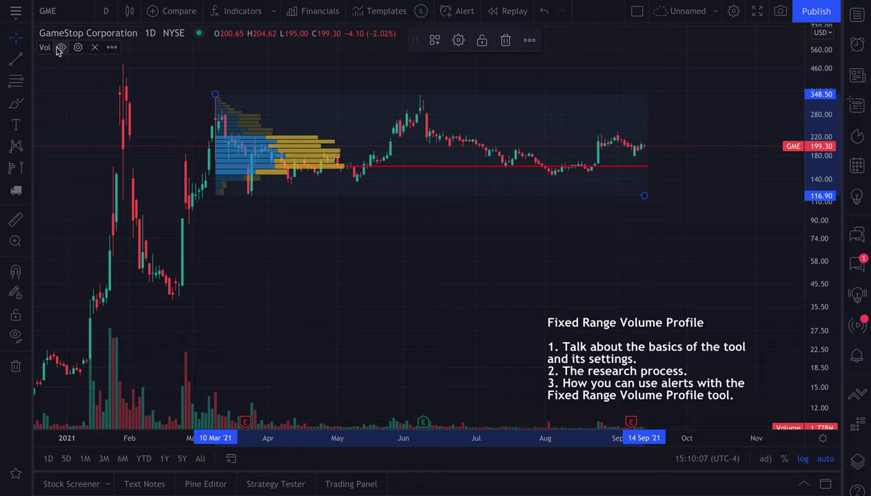
pyautogui.click(96, 48)
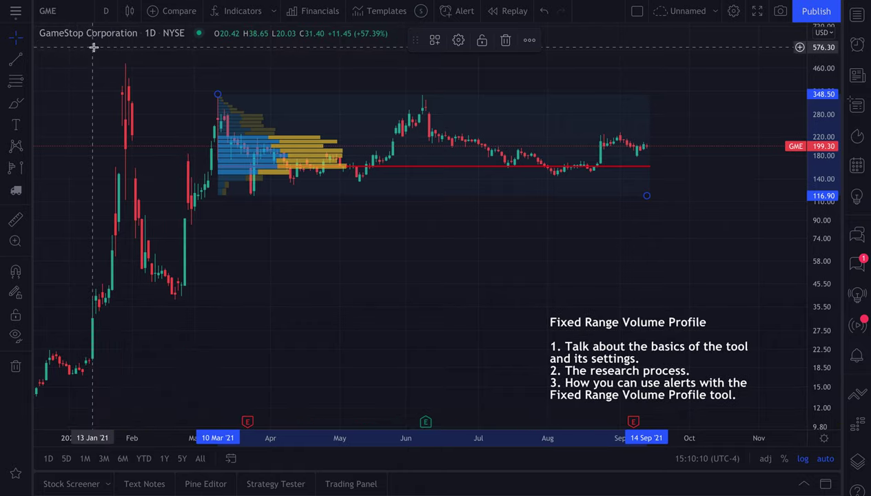
pyautogui.click(352, 258)
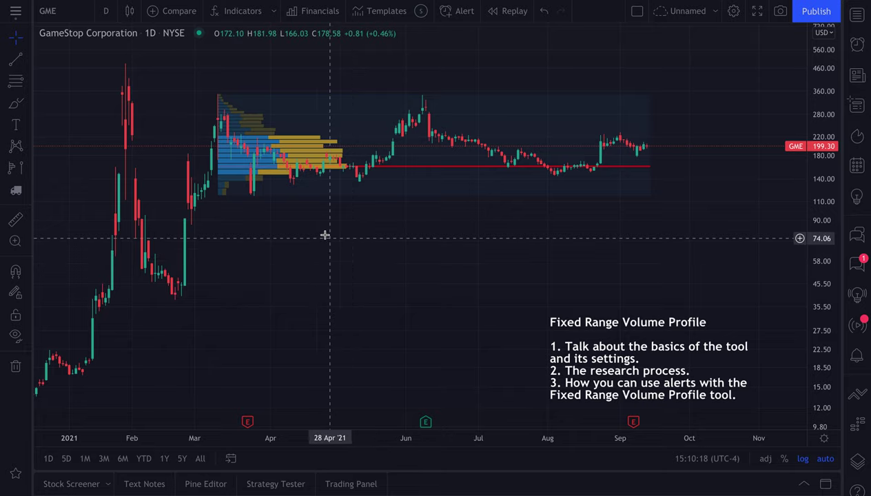
# Inspect the profile's point-of-control line and move the text note to about 10 Aug '21 at price 27.61
pyautogui.scroll(2, 316, 226)
pyautogui.scroll(1, 316, 226)
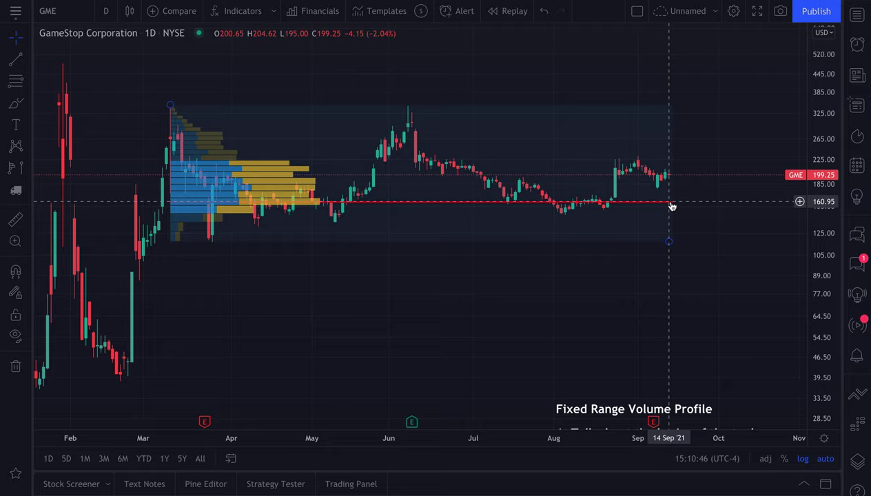
pyautogui.scroll(-3, 672, 206)
pyautogui.moveTo(622, 336); pyautogui.dragTo(642, 351)
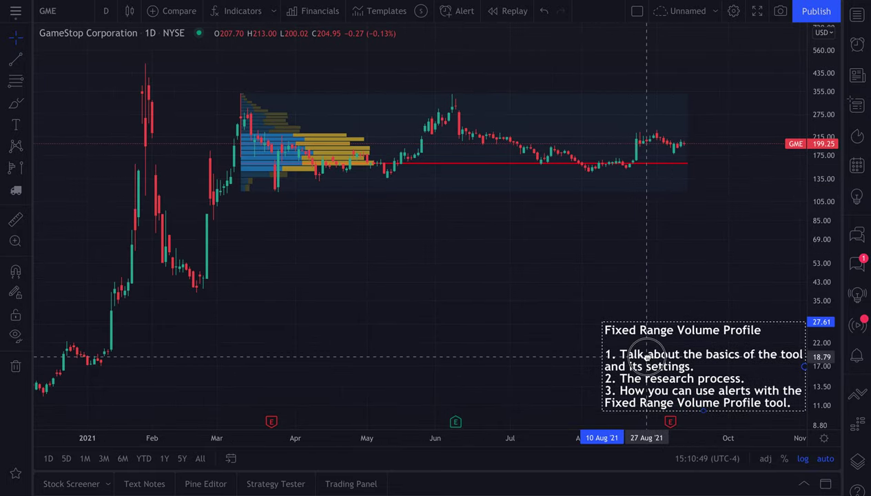
# Delete the Fixed Range Volume Profile spanning 10 Mar to 14 Sep '21
pyautogui.click(558, 168)
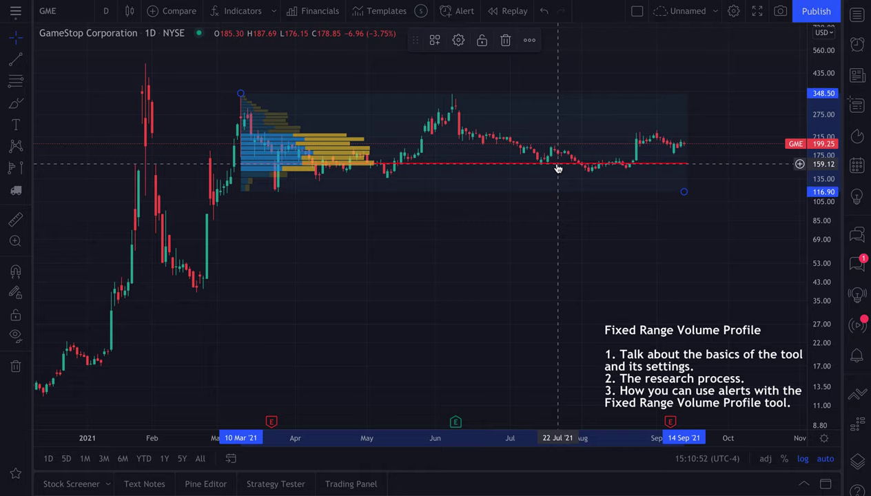
pyautogui.press('Delete')
pyautogui.moveTo(530, 220)
pyautogui.mouseDown()
pyautogui.moveTo(479, 224)
pyautogui.moveTo(516, 225)
pyautogui.mouseUp()
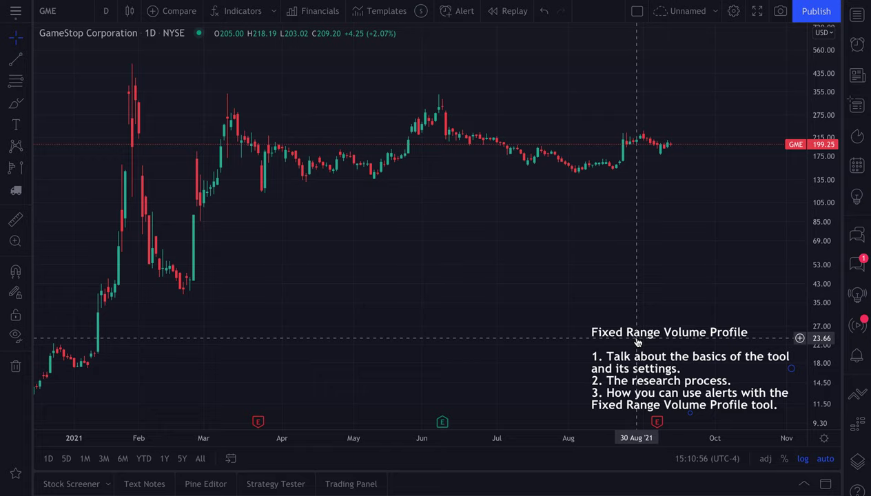
# Circle the number of the note's first item about the tool's basics and settings, and undo the circle
pyautogui.click(15, 103)
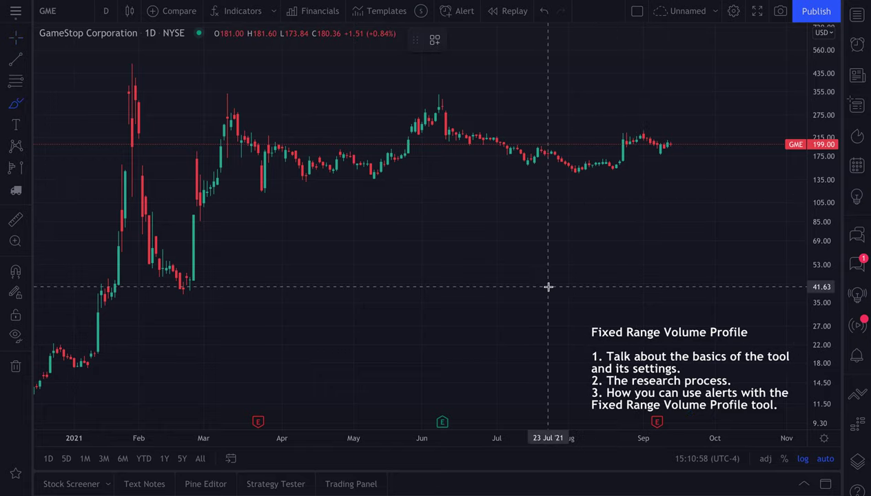
pyautogui.moveTo(596, 348)
pyautogui.mouseDown()
pyautogui.moveTo(599, 358)
pyautogui.moveTo(594, 352)
pyautogui.mouseUp()
pyautogui.press('ctrl')
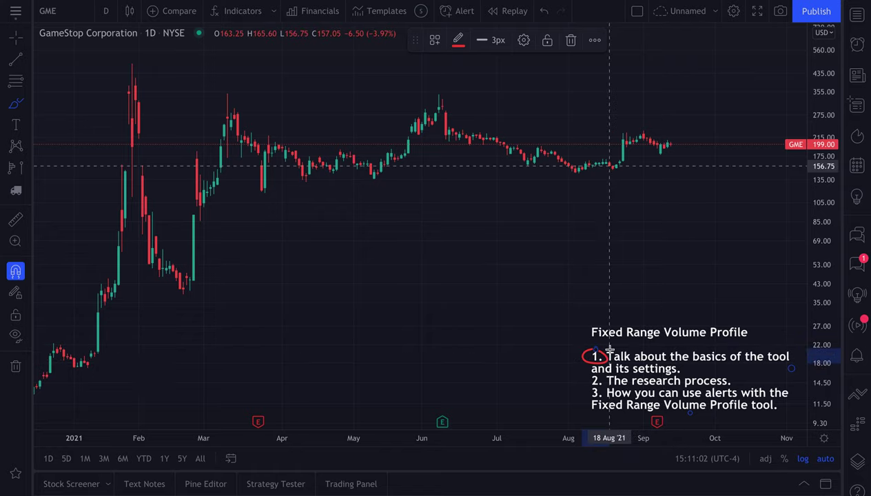
pyautogui.hotkey('ctrl', 'z')
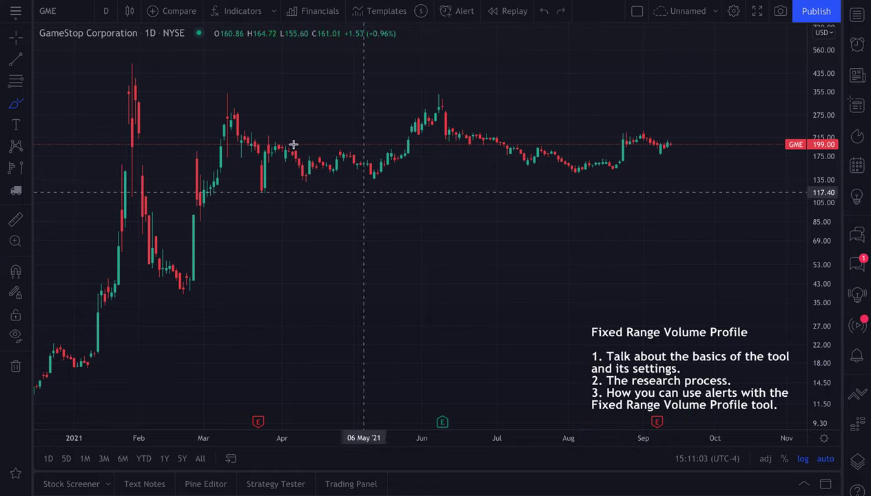
# Draw a Fixed Range Volume Profile on the chart from 09 Jun '21 to 14 Sep '21
pyautogui.click(29, 172)
pyautogui.click(92, 387)
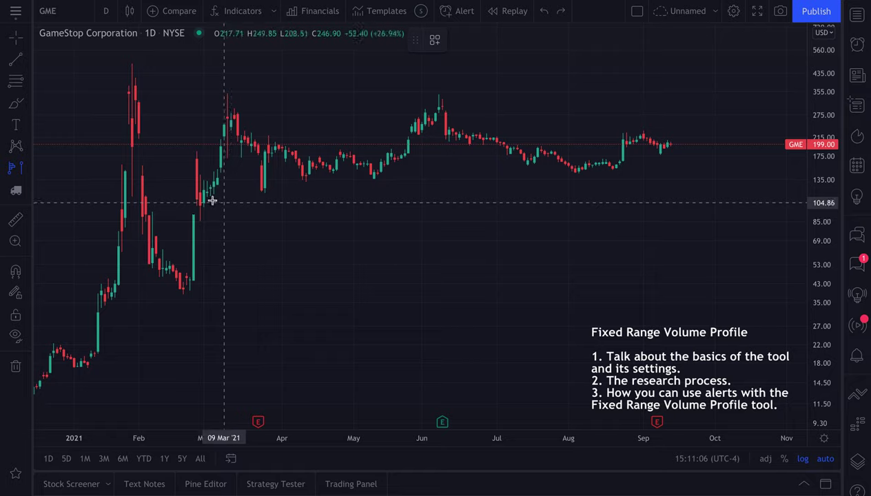
pyautogui.scroll(6, 443, 181)
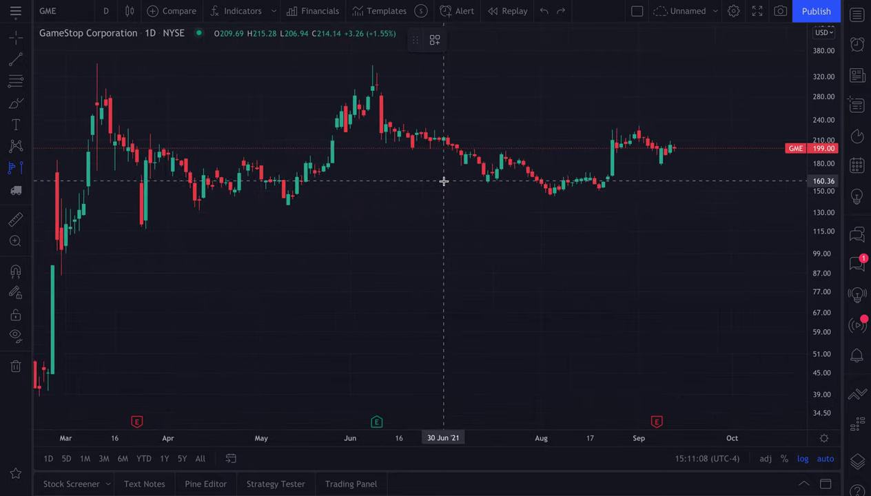
pyautogui.scroll(-3, 443, 181)
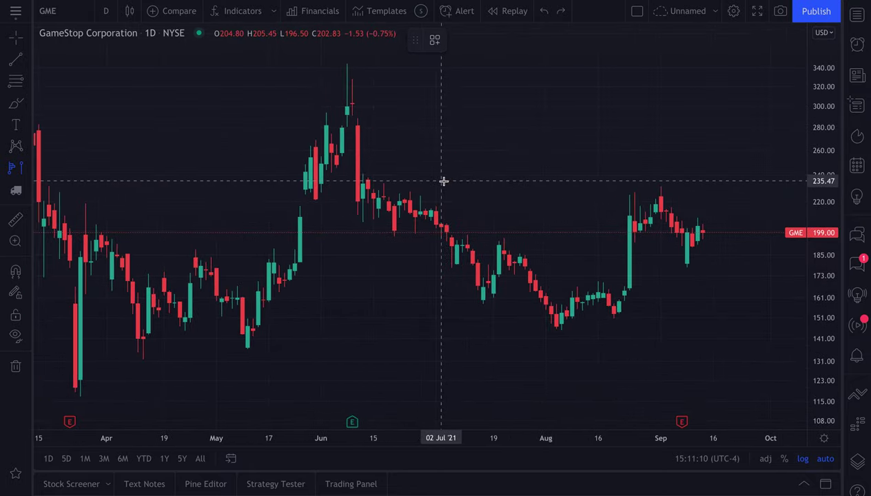
pyautogui.click(352, 104)
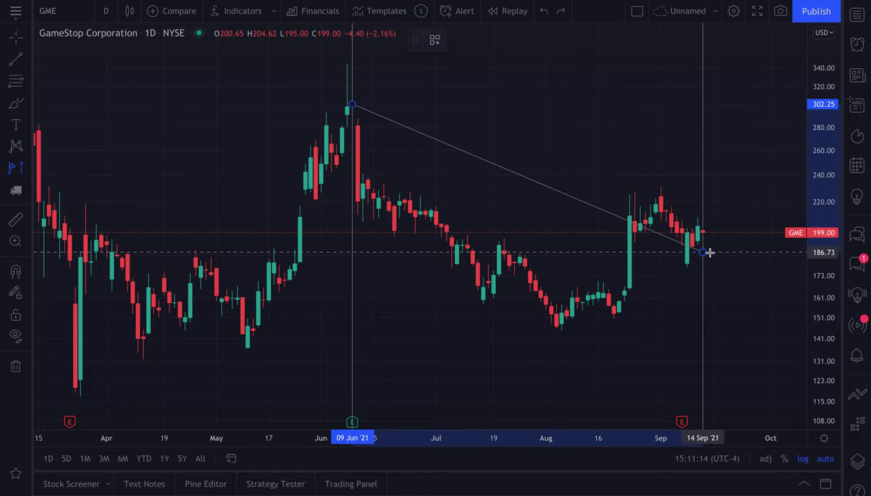
pyautogui.click(703, 233)
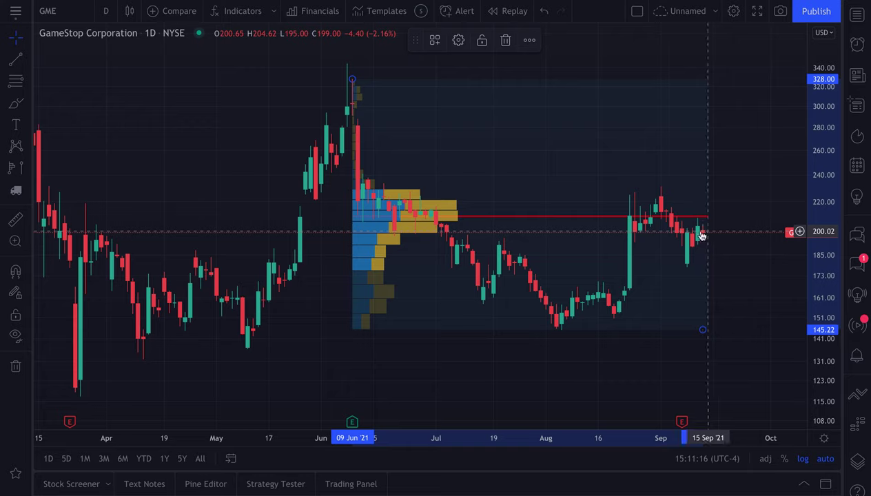
# View the Inputs settings of the new volume profile with the dialog moved clear of it, and close the dialog
pyautogui.rightClick(503, 219)
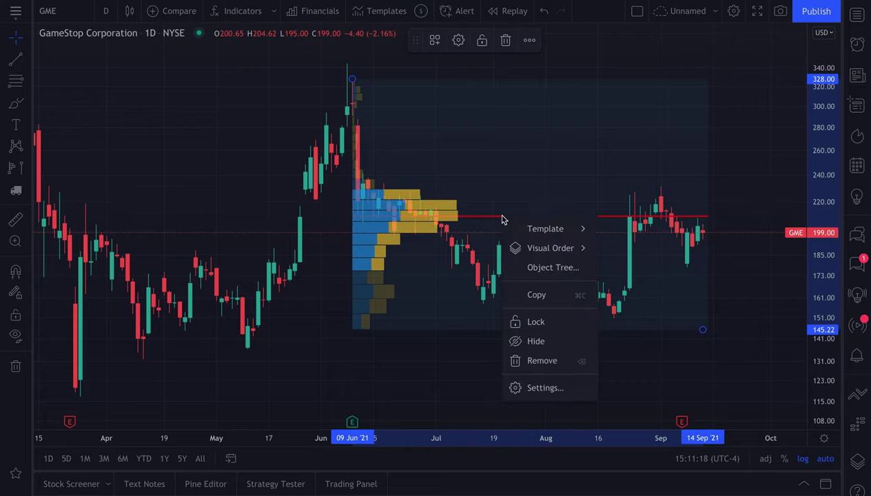
pyautogui.click(535, 387)
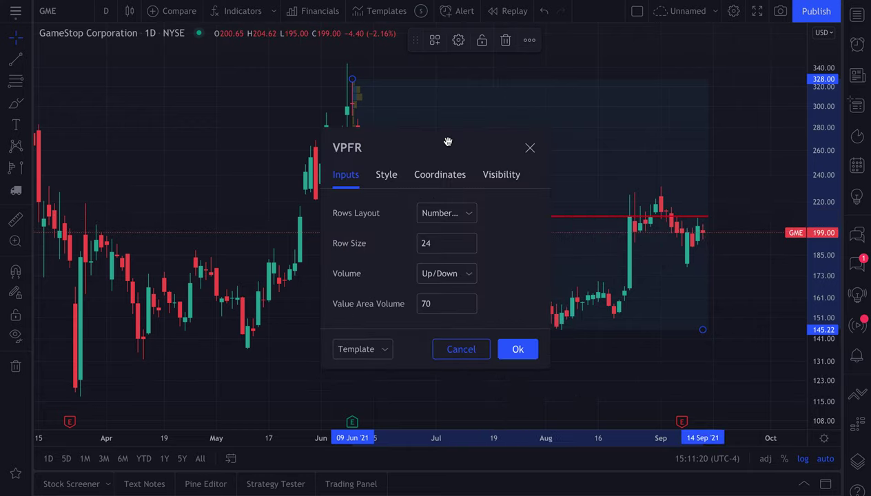
pyautogui.moveTo(447, 142); pyautogui.dragTo(163, 61)
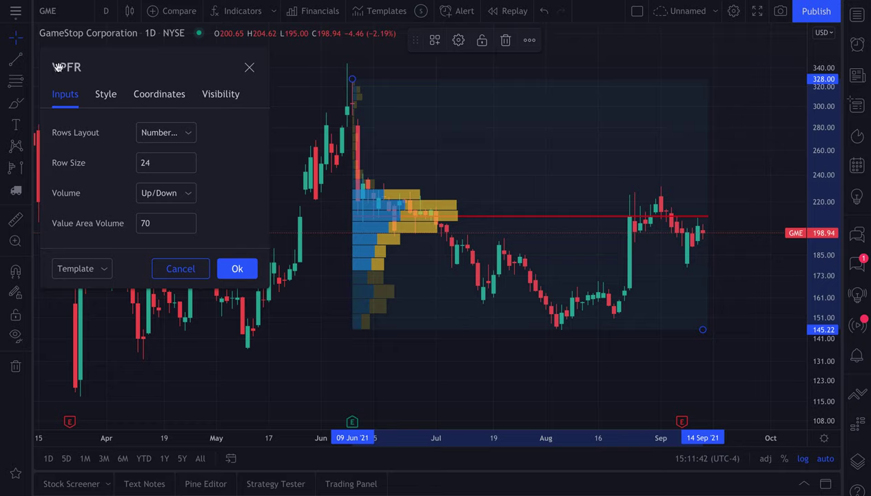
pyautogui.moveTo(89, 71); pyautogui.dragTo(139, 97)
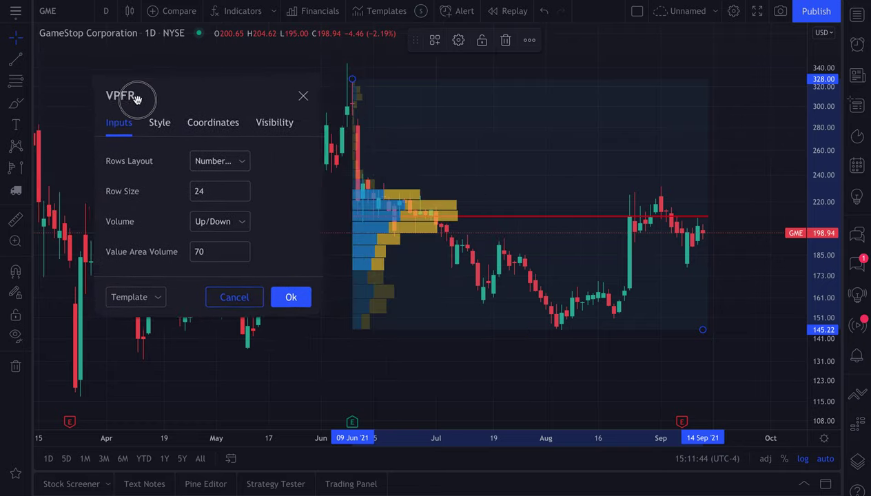
pyautogui.click(299, 93)
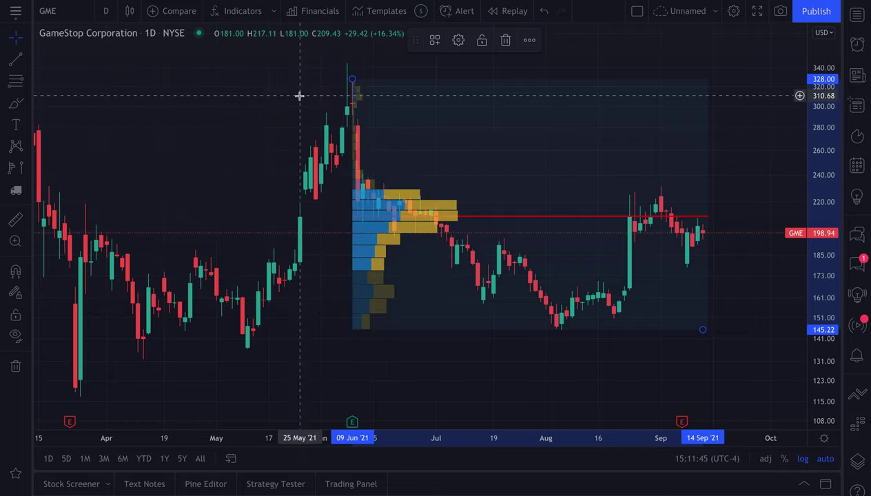
# Look through the chart settings from Symbol, Status line and Scales to Appearance, Trading and Events, and close them unchanged
pyautogui.rightClick(486, 129)
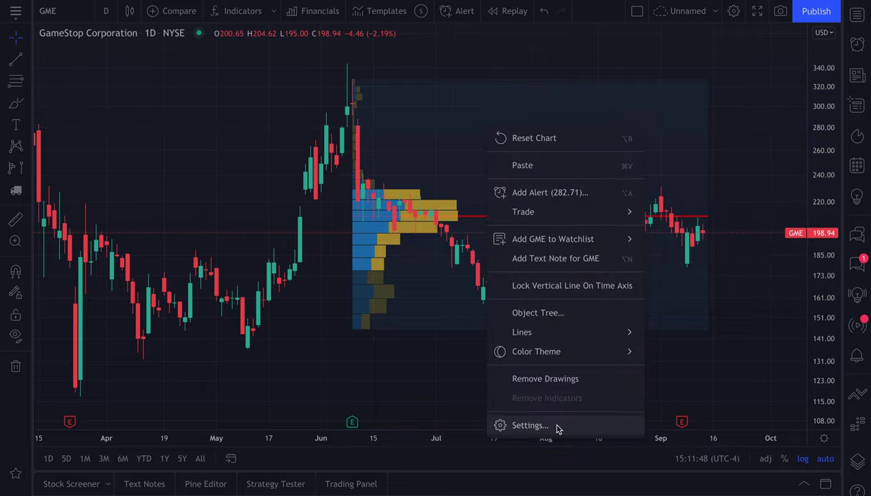
pyautogui.click(529, 426)
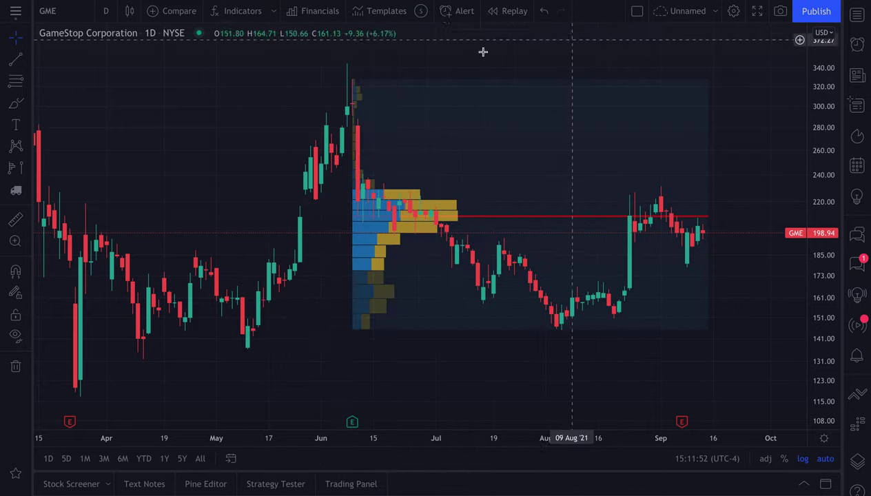
pyautogui.click(353, 80)
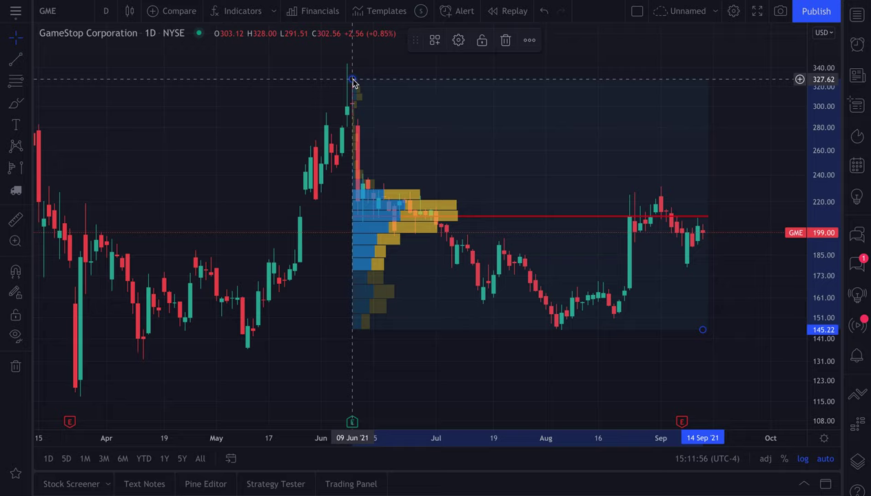
pyautogui.rightClick(166, 102)
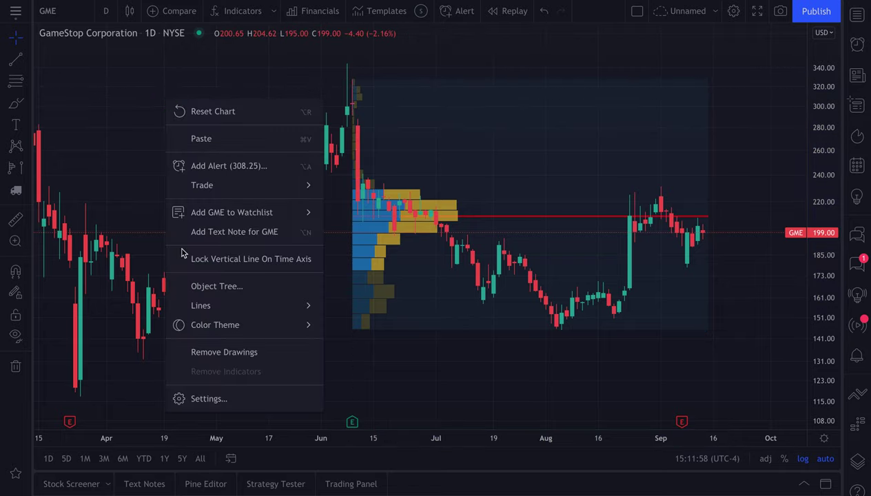
pyautogui.click(196, 397)
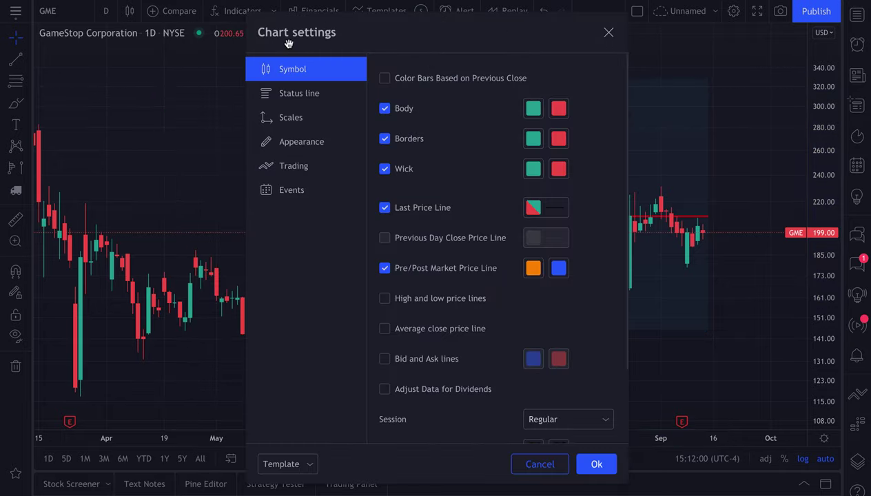
pyautogui.click(303, 90)
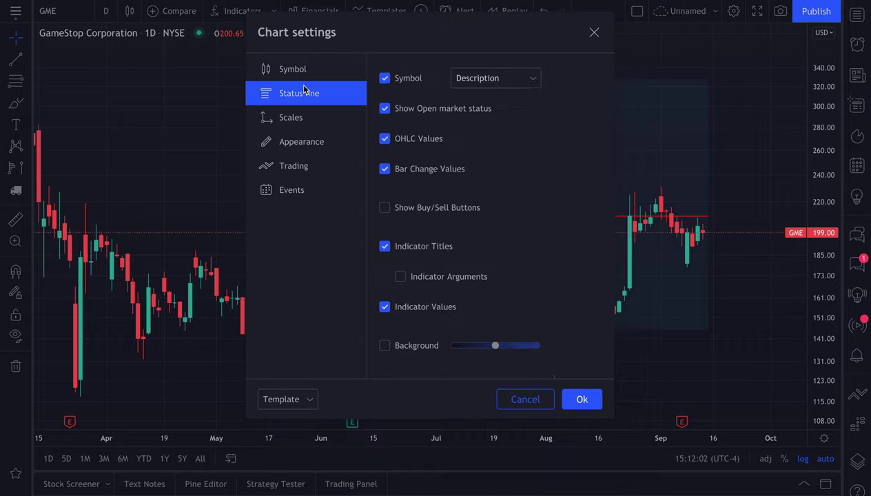
pyautogui.click(302, 118)
pyautogui.click(304, 142)
pyautogui.click(302, 165)
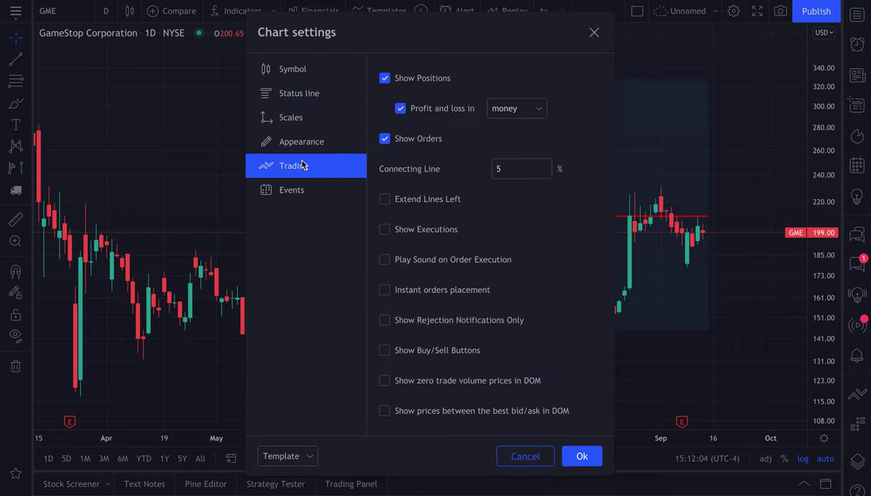
pyautogui.click(302, 187)
pyautogui.click(301, 68)
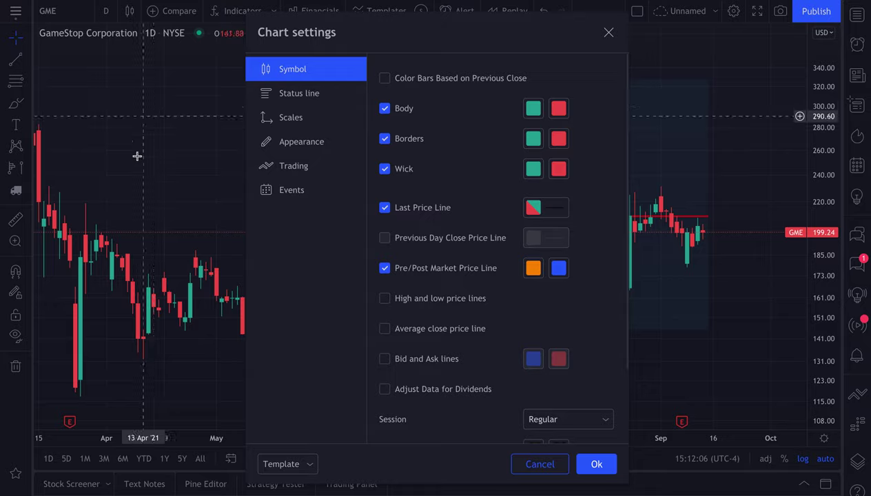
pyautogui.click(611, 34)
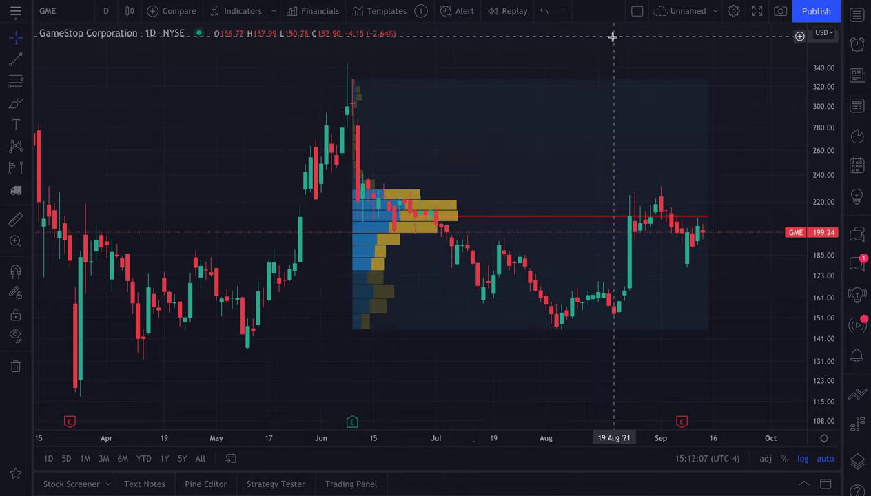
# Reopen the volume profile's settings beside the profile and check the Style options before returning to Inputs
pyautogui.click(354, 83)
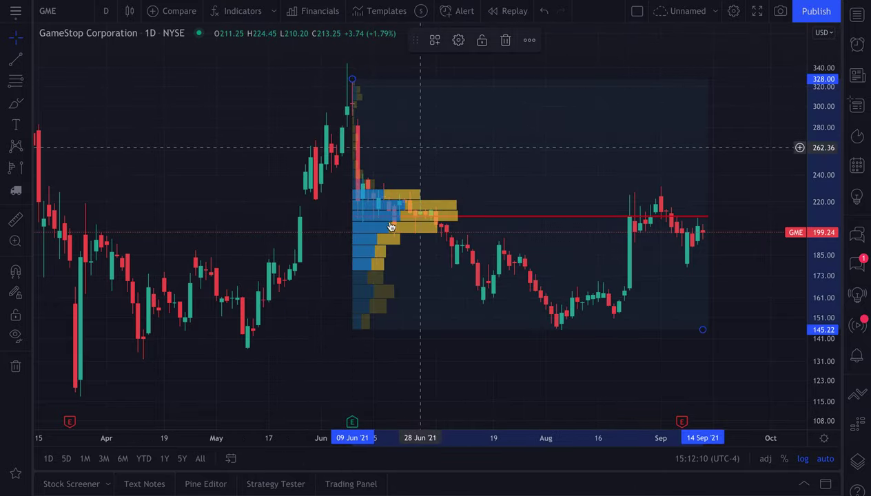
pyautogui.rightClick(352, 81)
pyautogui.click(383, 250)
pyautogui.moveTo(409, 132); pyautogui.dragTo(125, 56)
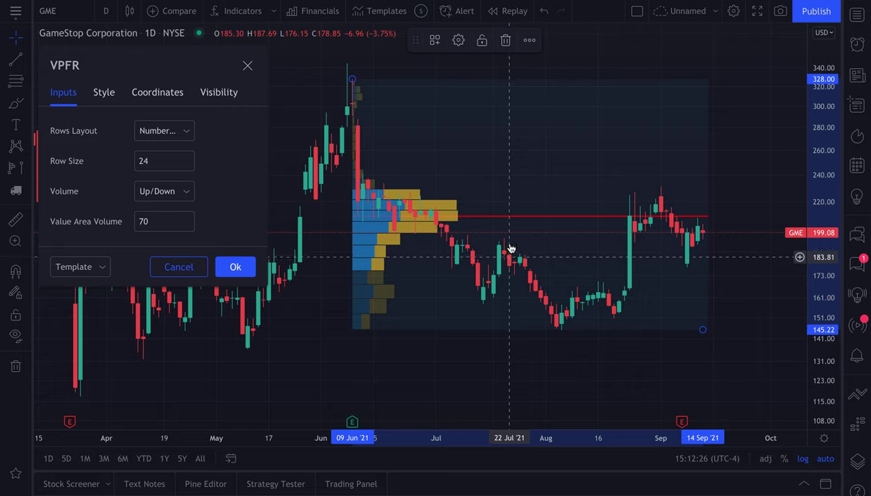
pyautogui.click(103, 94)
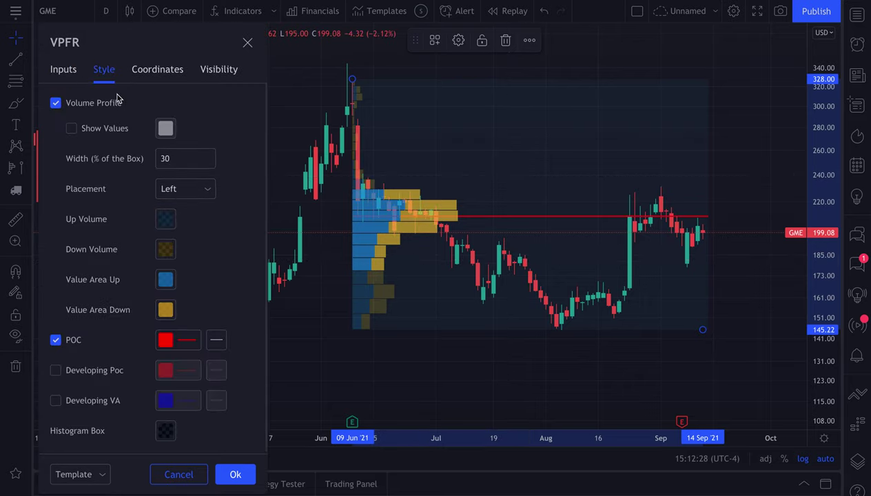
pyautogui.click(61, 71)
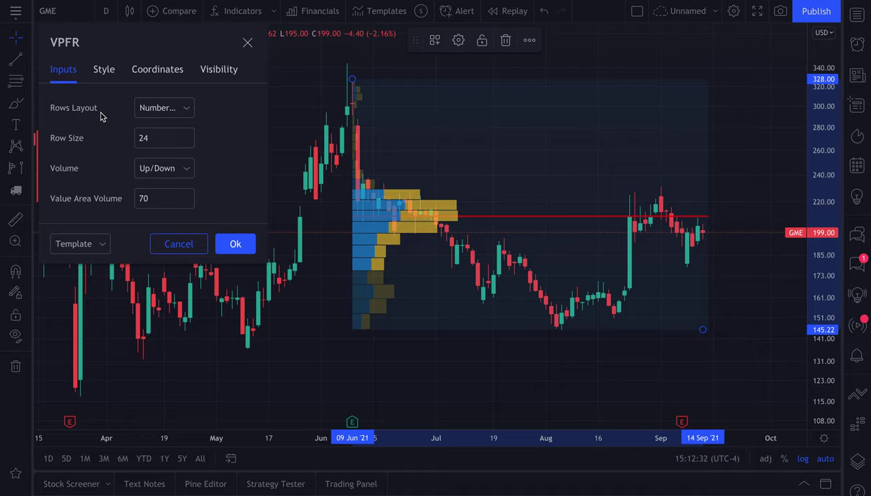
# Review the profile's Rows Layout choices and set the layout to Ticks Per Row
pyautogui.click(148, 108)
pyautogui.click(97, 115)
pyautogui.click(139, 111)
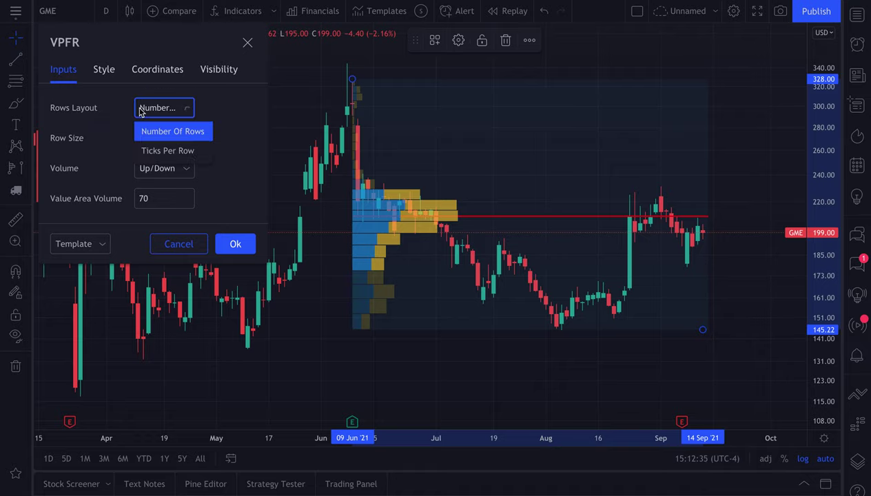
pyautogui.click(84, 113)
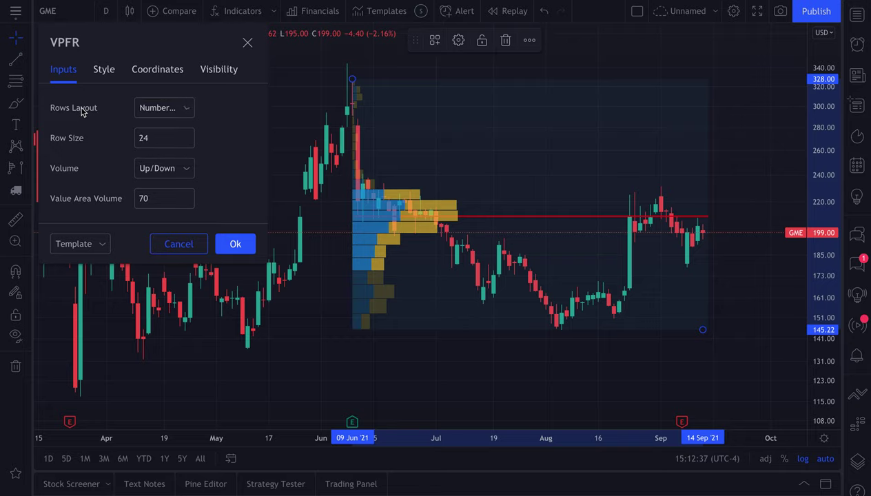
pyautogui.click(185, 115)
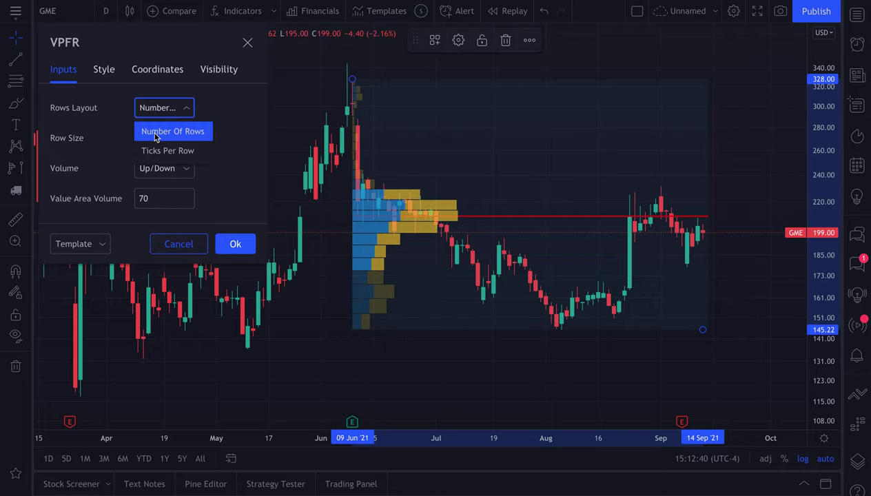
pyautogui.click(161, 150)
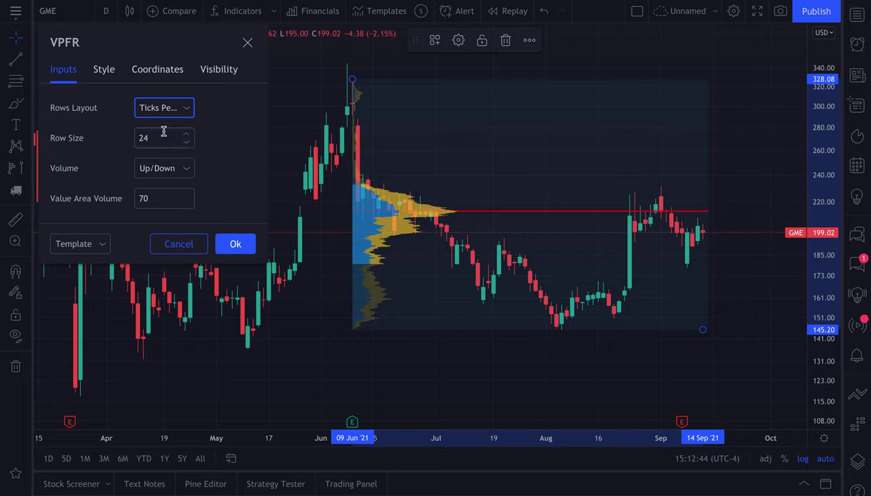
# Return the profile's Rows Layout to Number Of Rows
pyautogui.click(165, 115)
pyautogui.click(166, 130)
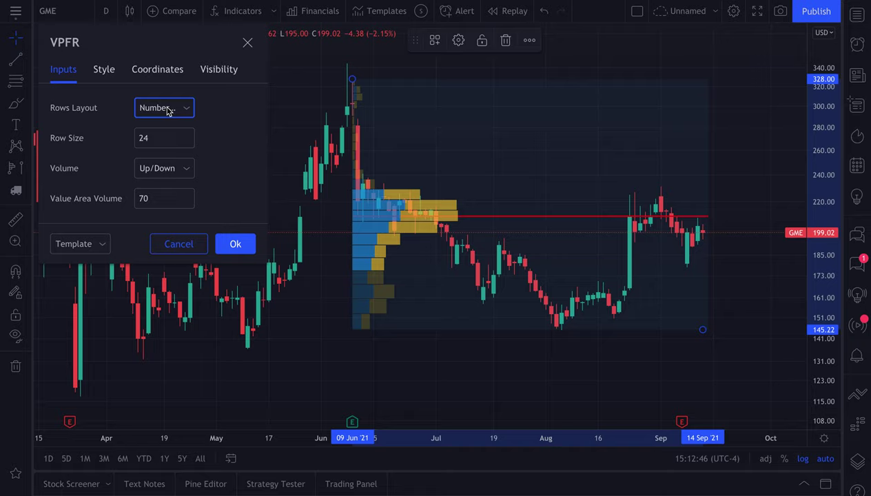
pyautogui.click(165, 110)
pyautogui.click(165, 133)
# Try a Row Size of 100 for the volume profile and restore it to 24
pyautogui.click(157, 140)
pyautogui.press('BackSpace')
pyautogui.press('BackSpace')
pyautogui.write('100')
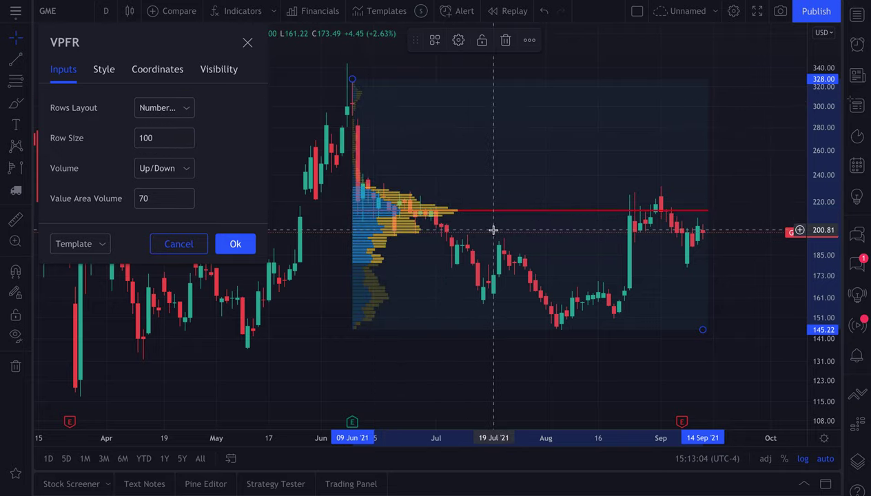
pyautogui.click(157, 139)
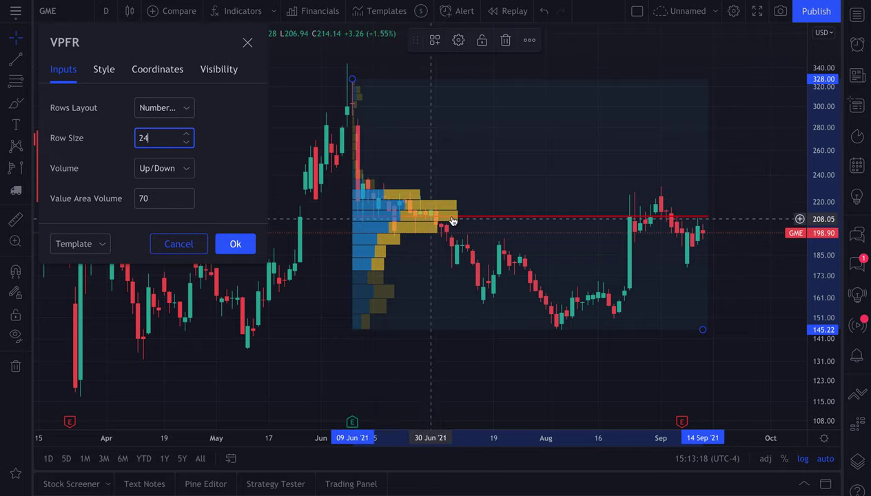
# Compare the profile with Rows Layout set to Ticks Per Row at Row Size 24, and switch back to Number Of Rows
pyautogui.click(164, 108)
pyautogui.click(165, 146)
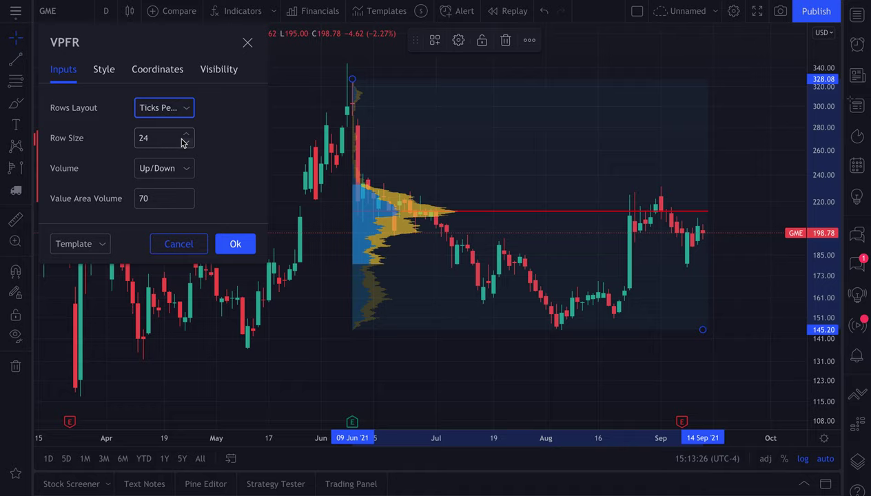
pyautogui.click(170, 110)
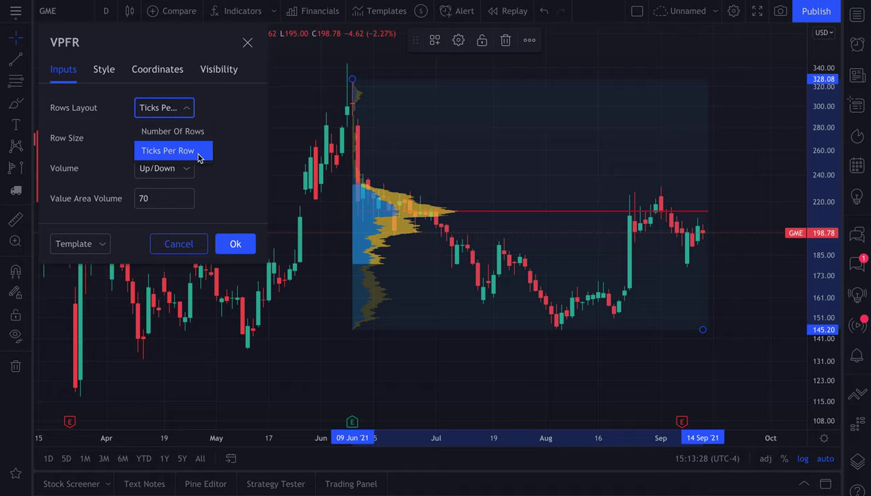
pyautogui.click(165, 132)
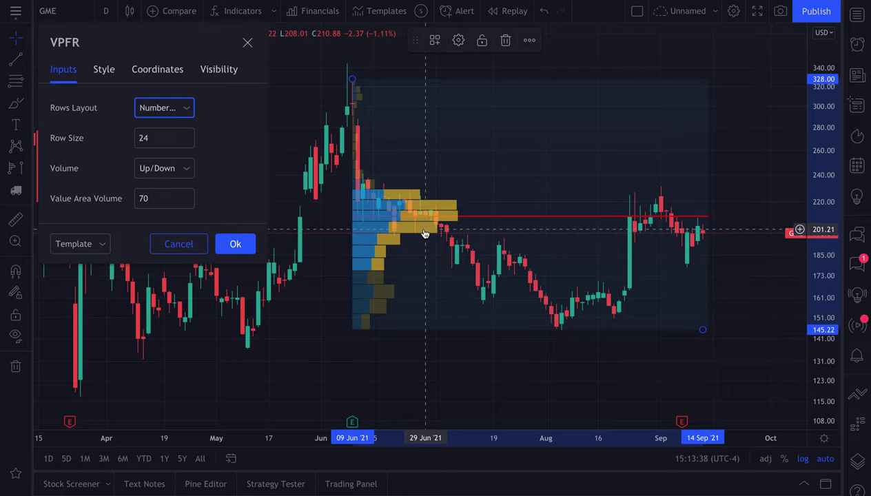
pyautogui.click(212, 124)
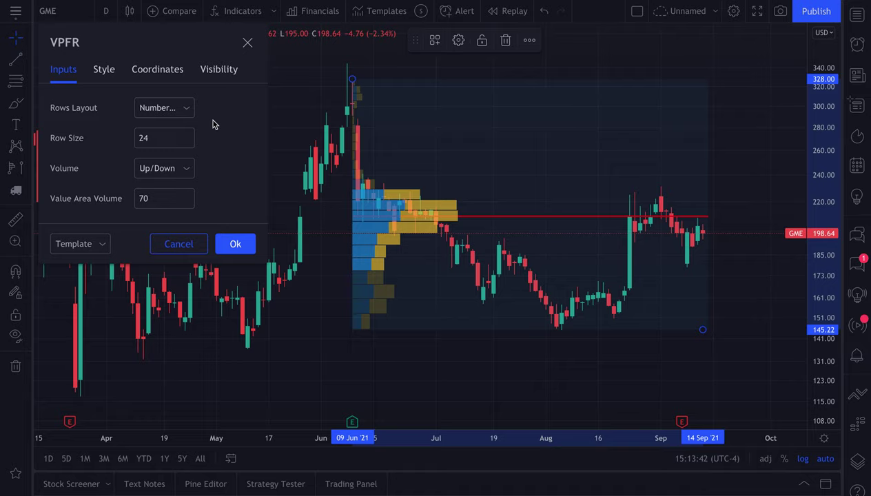
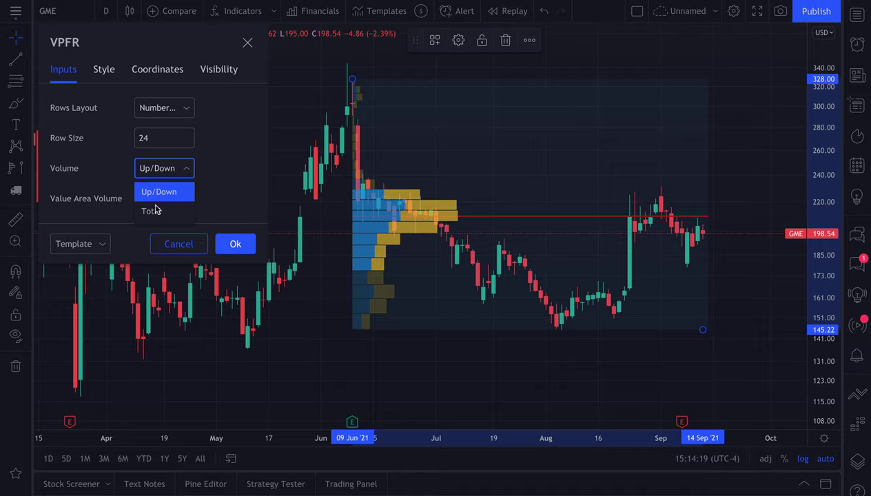
# Switch the volume profile's Volume input to Total and back to Up/Down
pyautogui.click(151, 211)
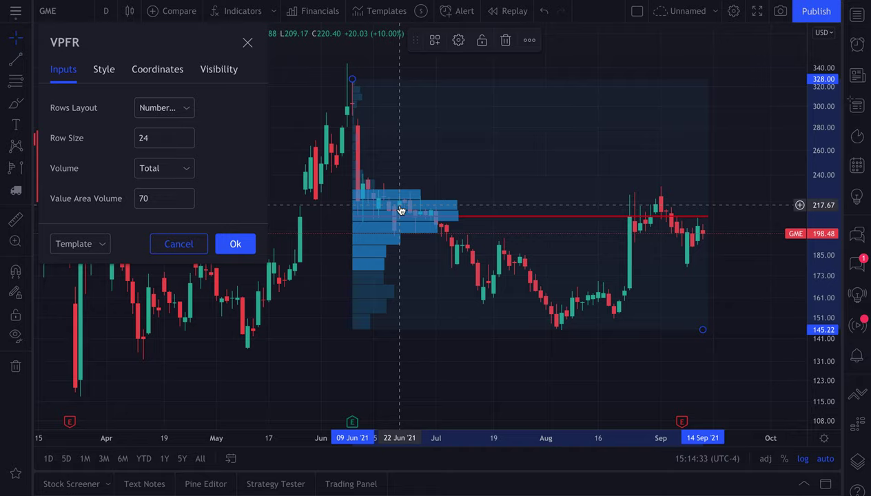
pyautogui.click(178, 171)
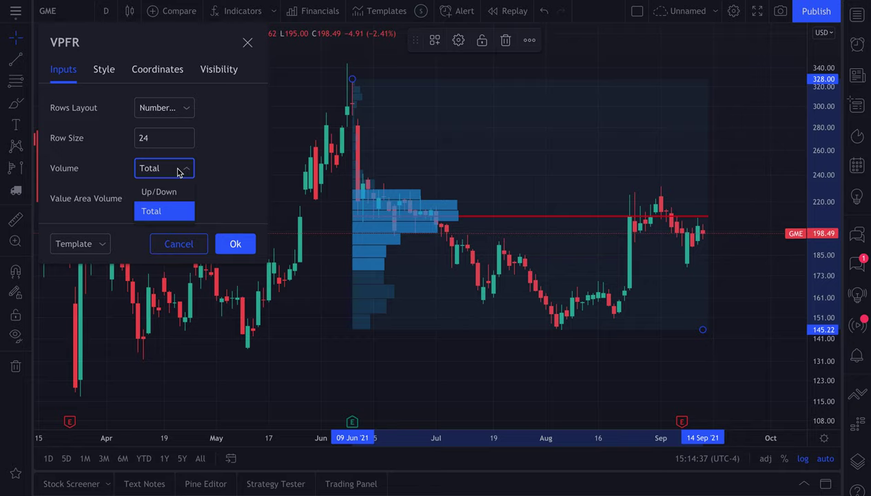
pyautogui.click(179, 193)
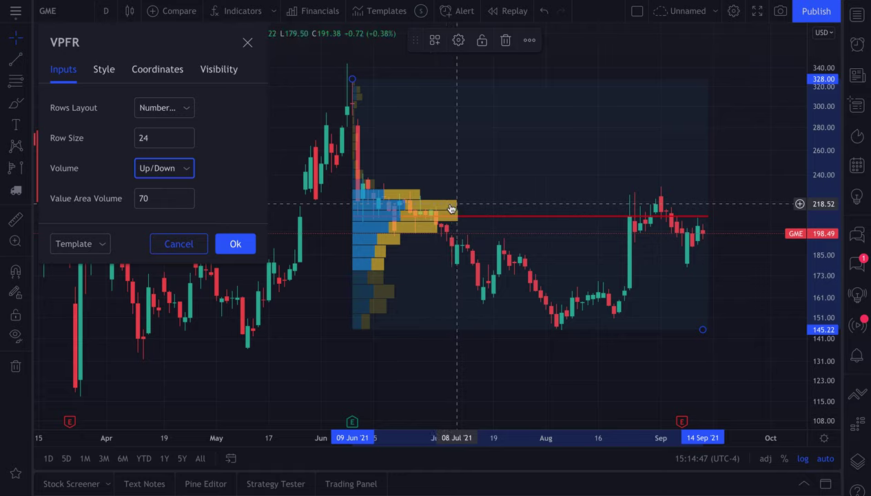
# In the profile's style settings, change the Up Volume color to purple and the Down Volume color to red
pyautogui.click(106, 77)
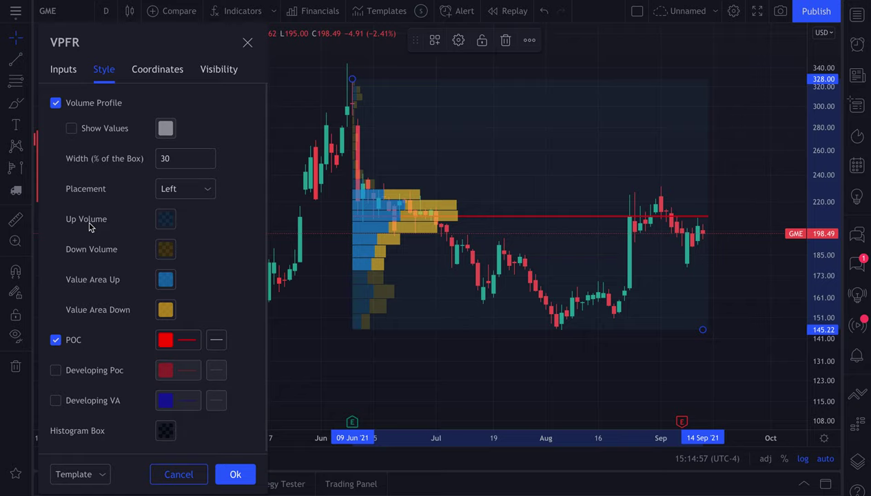
pyautogui.click(169, 222)
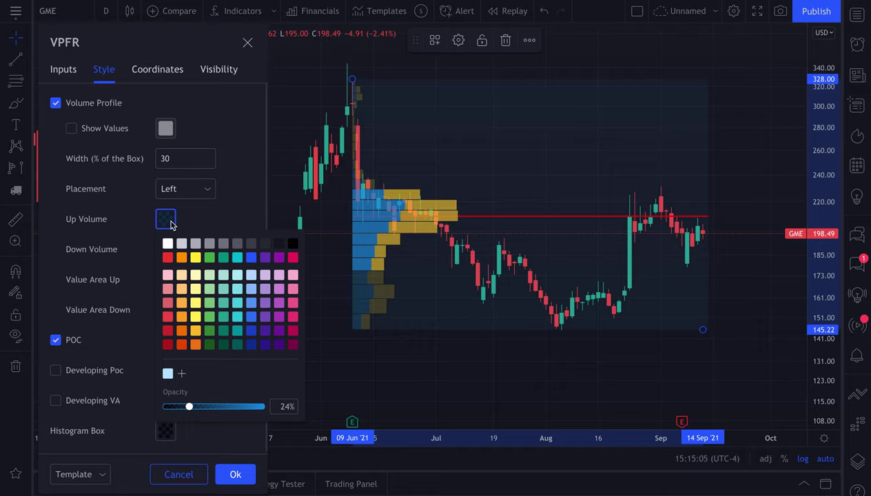
pyautogui.click(252, 260)
pyautogui.click(266, 258)
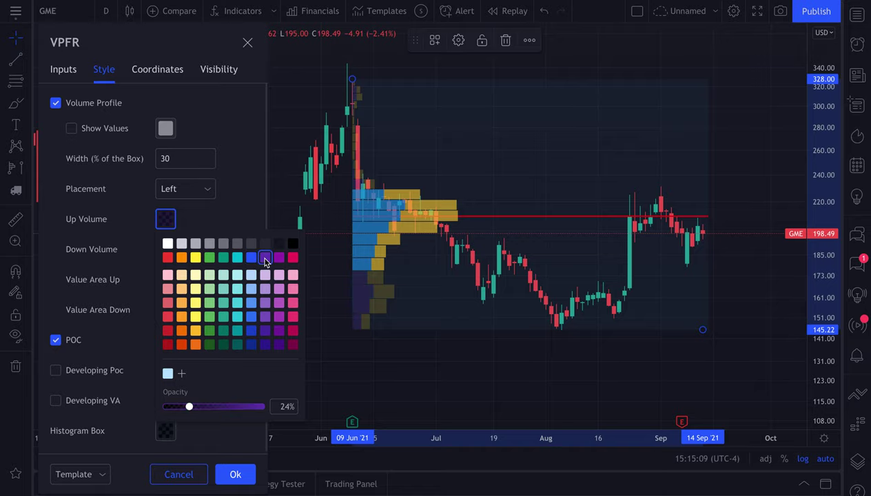
pyautogui.click(200, 216)
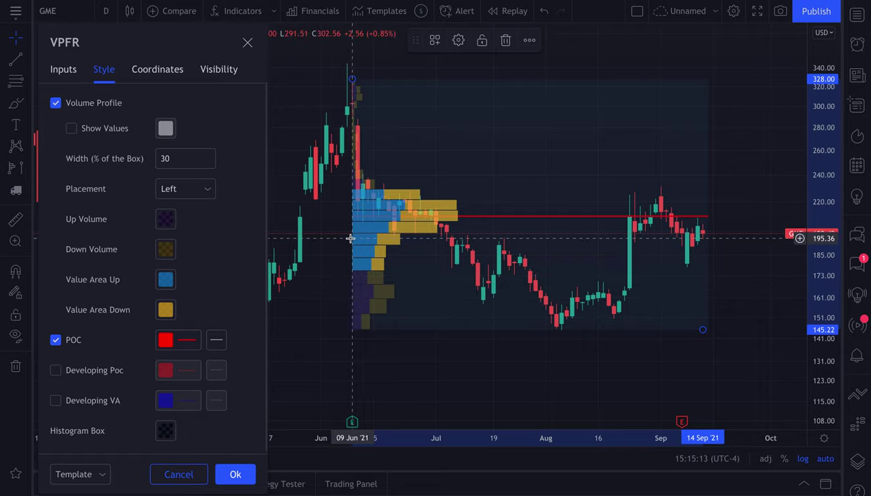
pyautogui.click(165, 249)
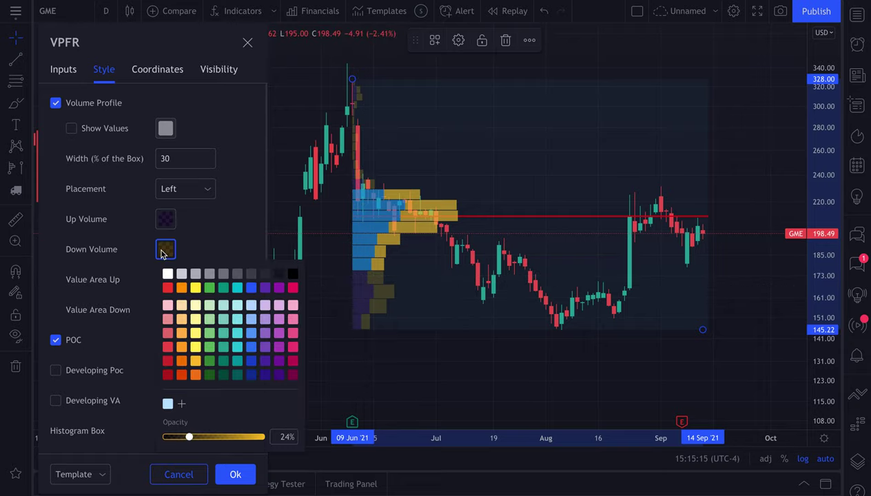
pyautogui.click(168, 287)
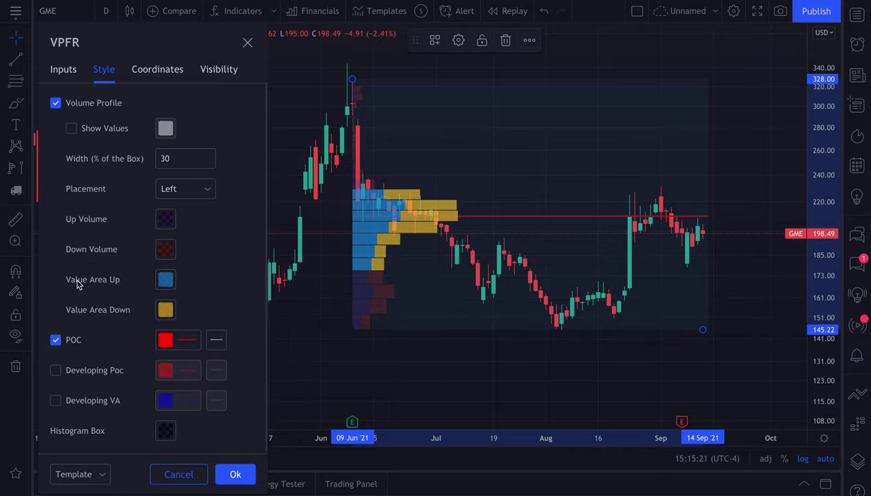
# Change the profile's Value Area Up color to purple and its Value Area Down color to red
pyautogui.click(166, 279)
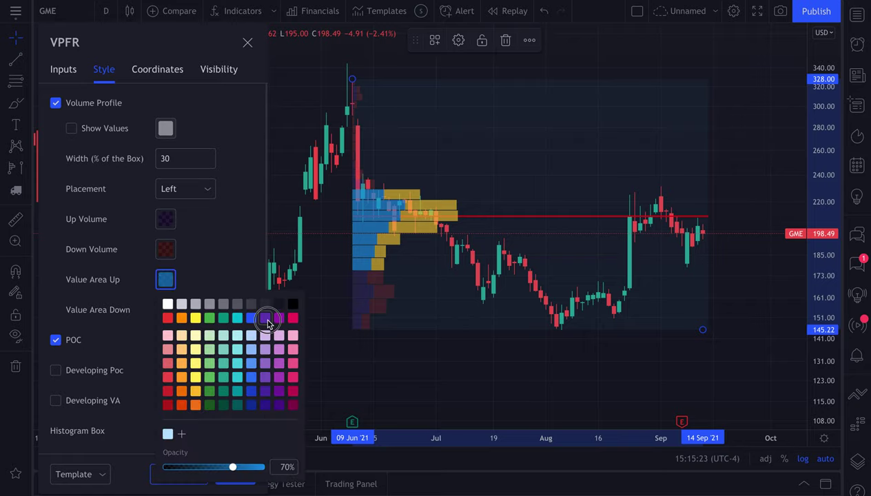
pyautogui.click(264, 318)
pyautogui.click(220, 253)
pyautogui.click(165, 309)
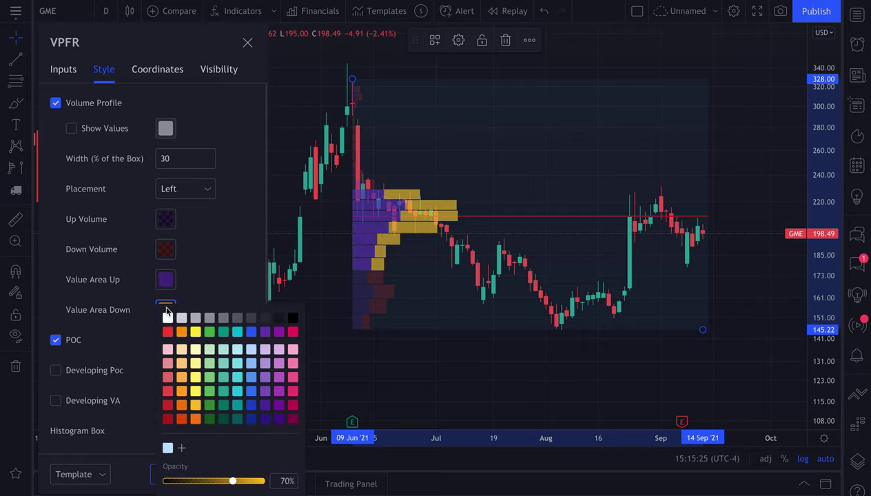
pyautogui.click(167, 332)
pyautogui.click(203, 275)
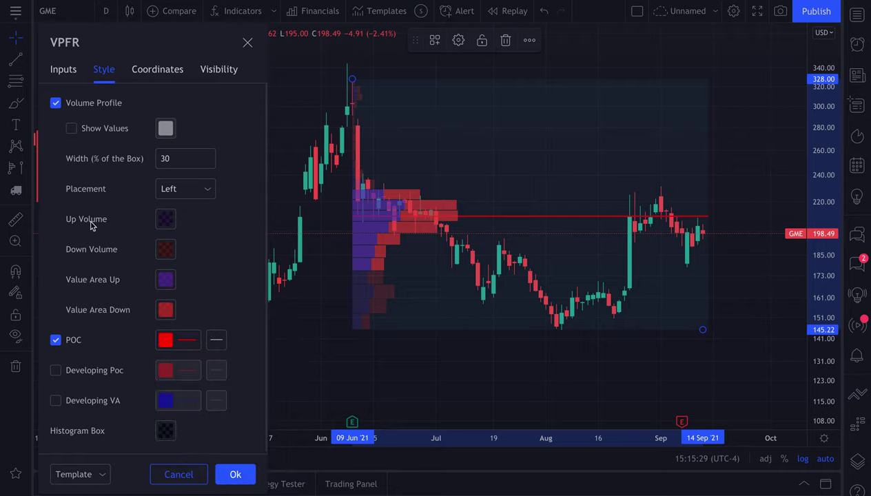
# Undo all the color changes made to the profile's volume and value area bars
pyautogui.hotkey('ctrl', 'z')
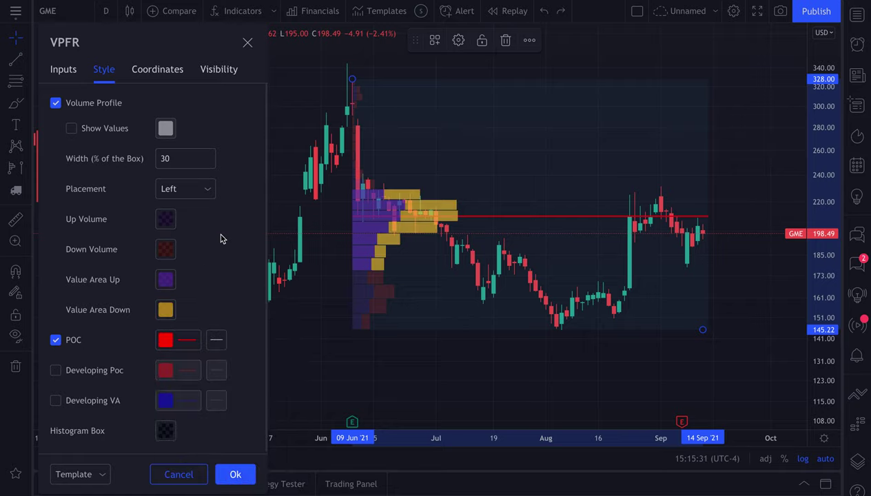
pyautogui.hotkey('ctrl', 'z')
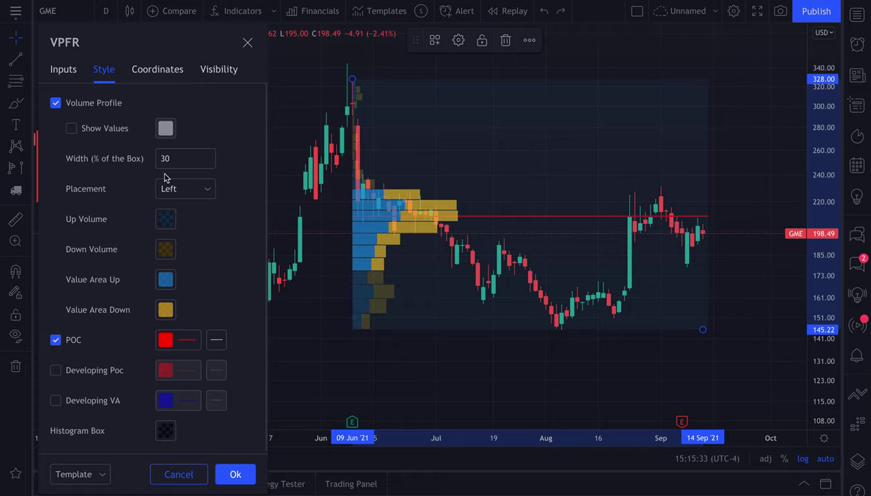
# Compare the profile with its Volume input alternated between Total and Up/Down several times, ending on Up/Down
pyautogui.click(74, 72)
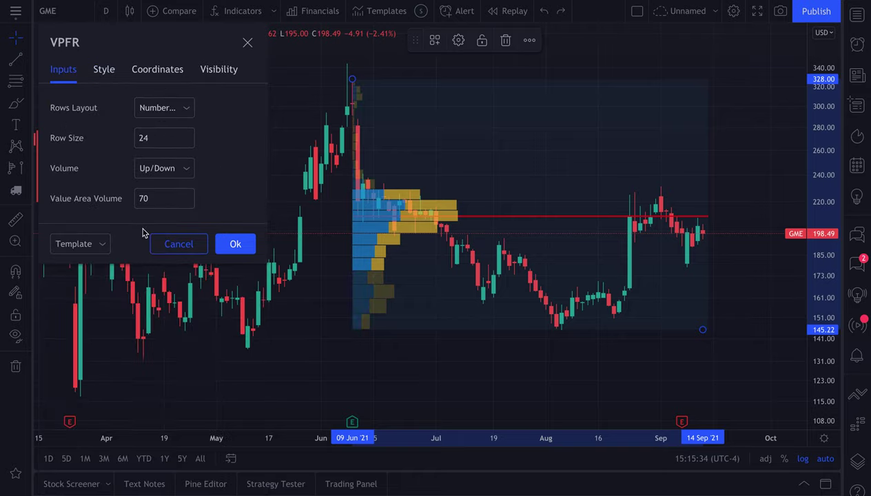
pyautogui.click(160, 173)
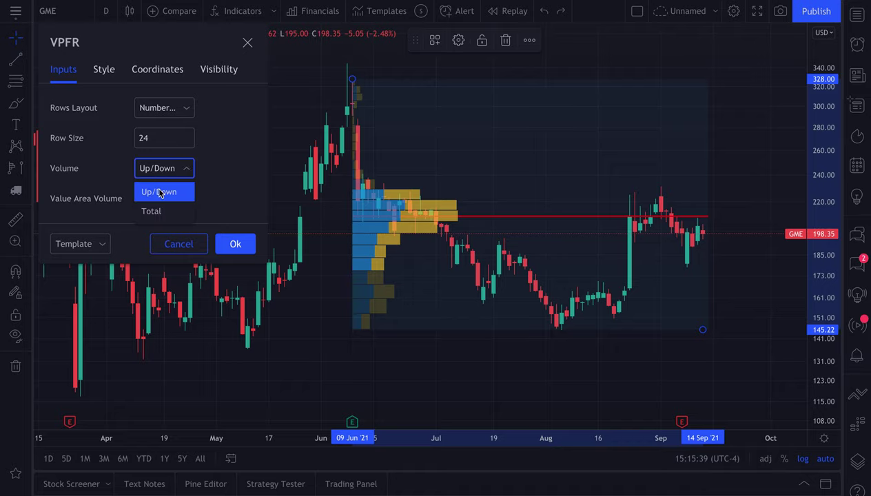
pyautogui.click(155, 211)
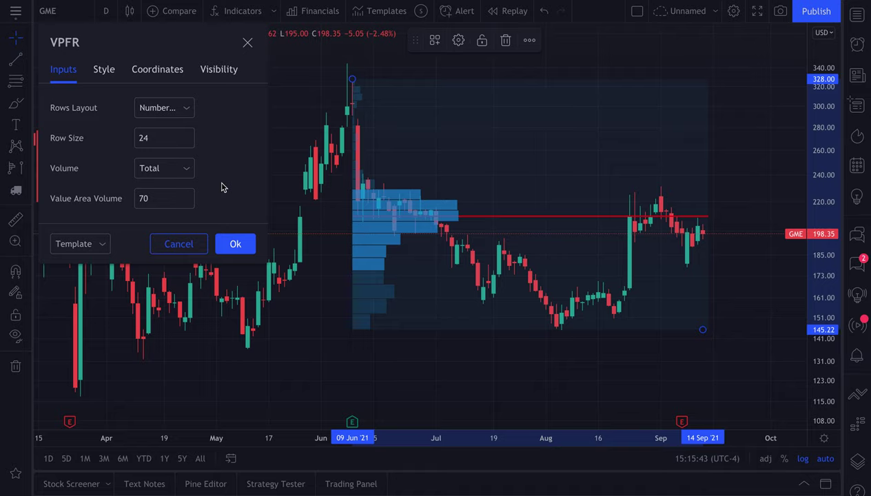
pyautogui.click(175, 171)
pyautogui.click(164, 190)
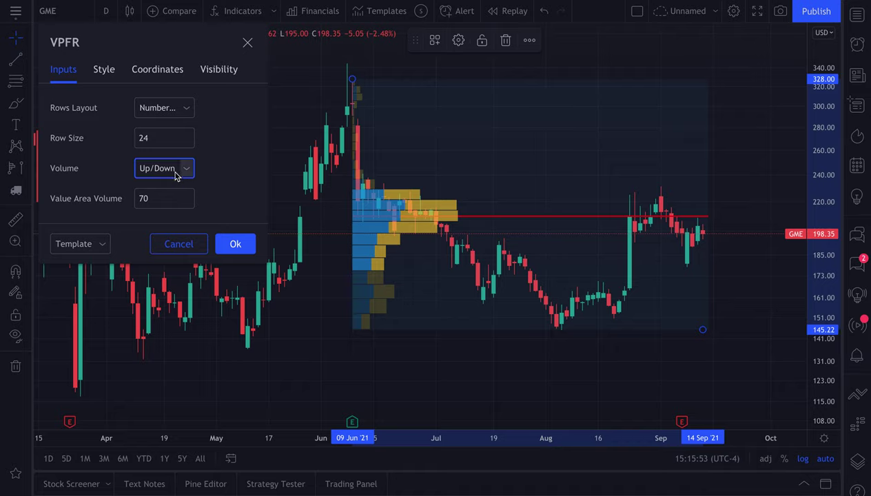
pyautogui.click(175, 172)
pyautogui.click(155, 213)
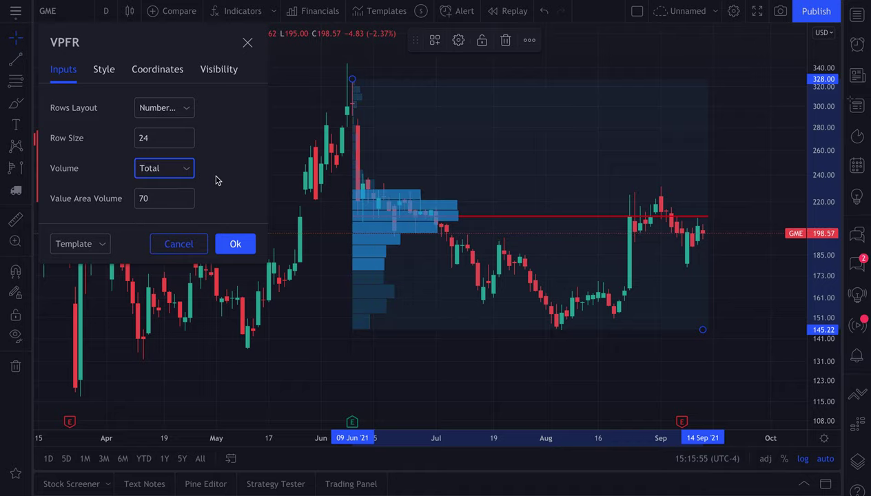
pyautogui.click(173, 172)
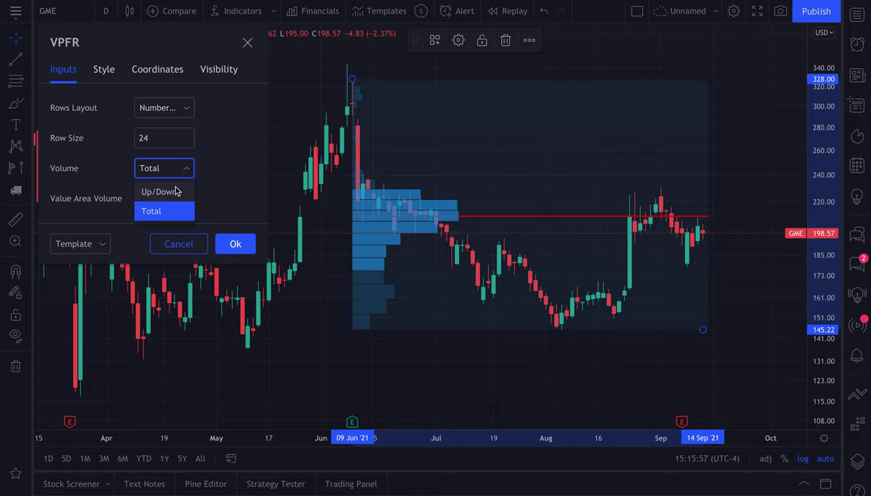
pyautogui.click(173, 192)
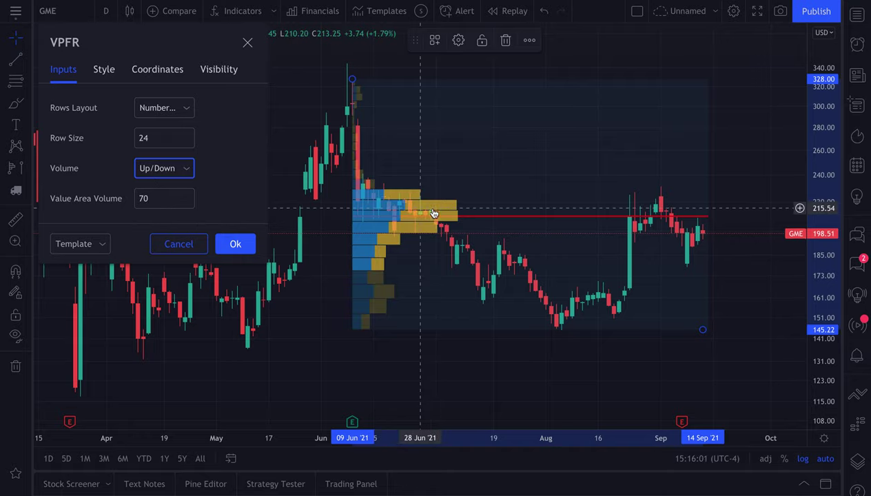
pyautogui.click(187, 171)
pyautogui.click(177, 212)
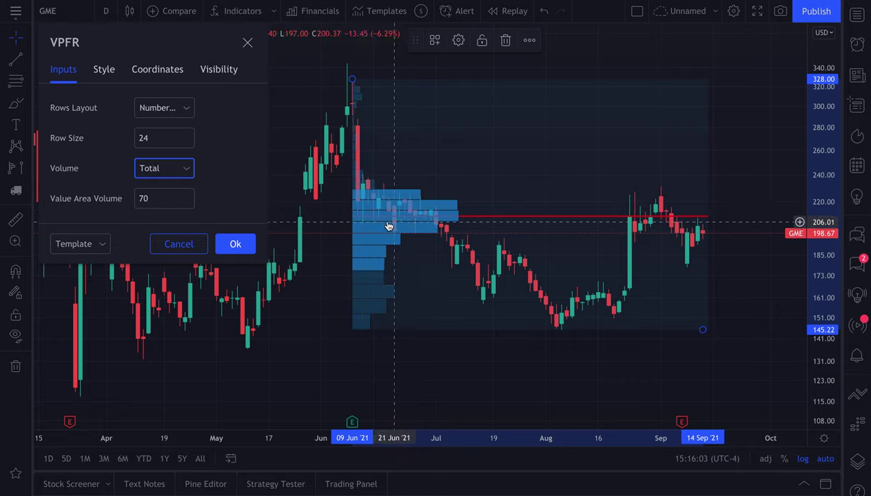
pyautogui.click(185, 168)
pyautogui.click(169, 191)
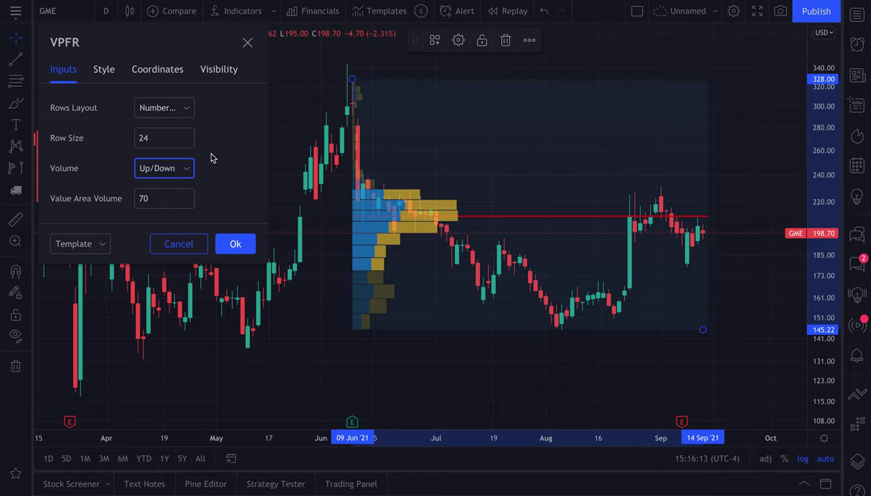
pyautogui.click(161, 198)
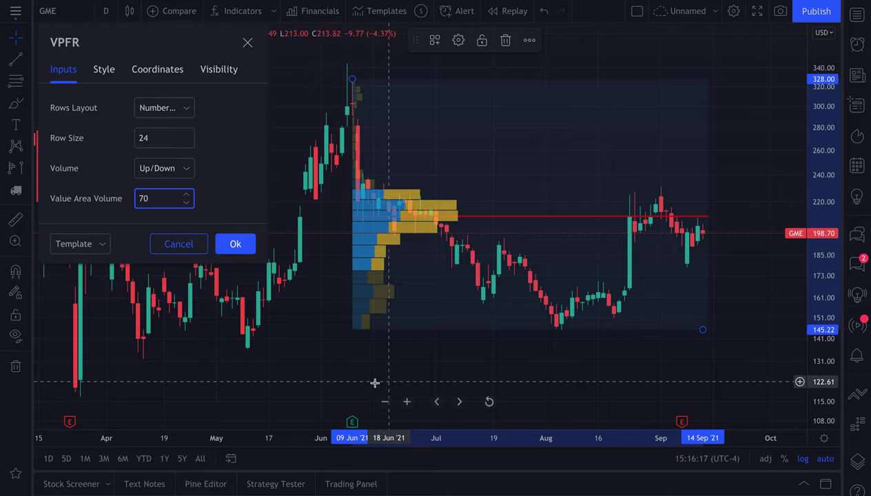
pyautogui.press('Escape')
pyautogui.scroll(4, 277, 350)
pyautogui.moveTo(178, 326); pyautogui.dragTo(320, 330)
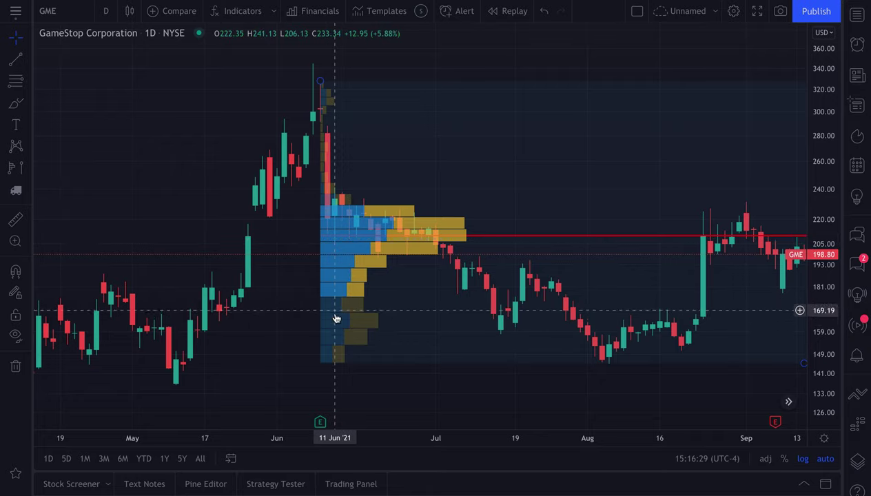
pyautogui.rightClick(155, 136)
pyautogui.click(171, 435)
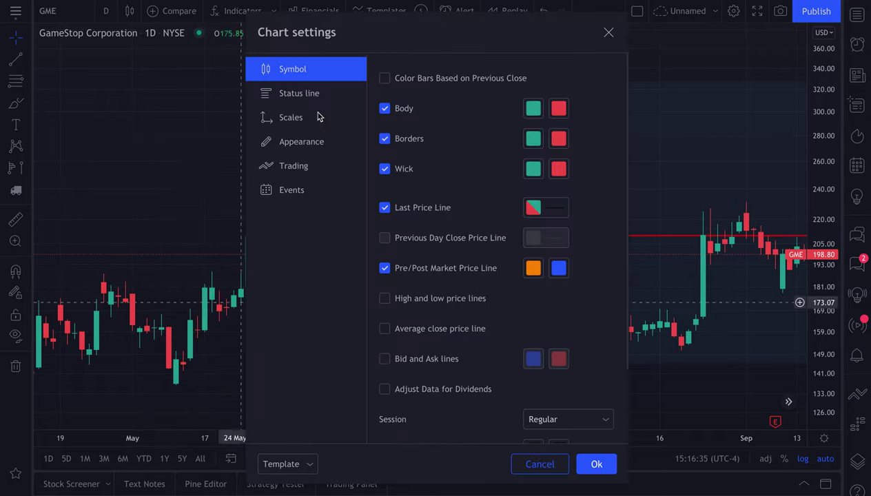
pyautogui.click(608, 33)
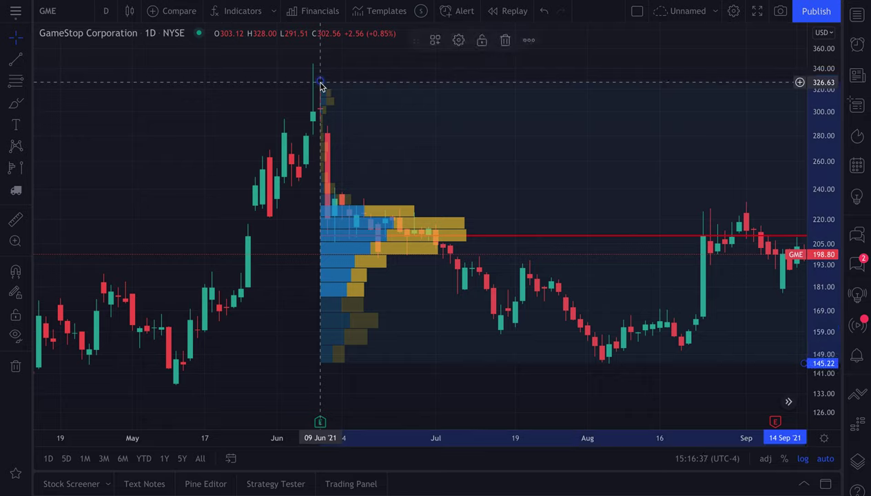
# Open the volume profile's settings, move the dialog clear of the bars, and set Value Area Volume to 20
pyautogui.rightClick(320, 83)
pyautogui.click(345, 253)
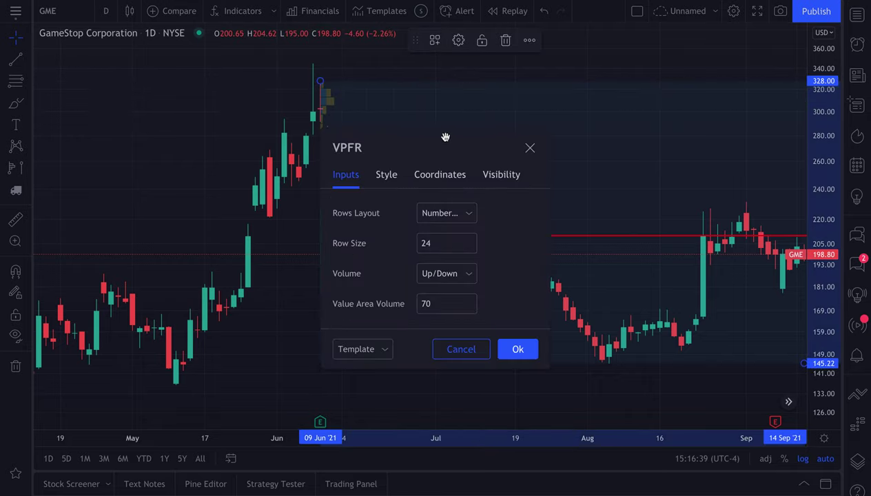
pyautogui.moveTo(445, 137); pyautogui.dragTo(176, 64)
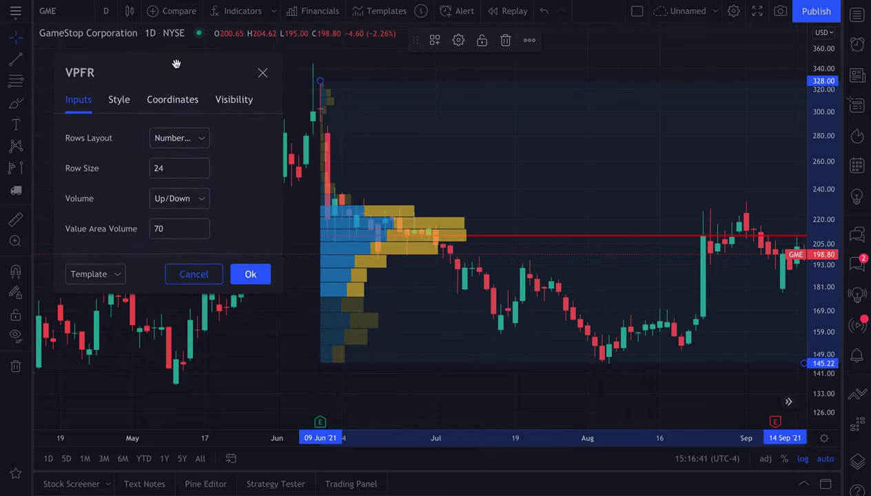
pyautogui.click(169, 222)
pyautogui.press('BackSpace')
pyautogui.press('BackSpace')
pyautogui.write('2')
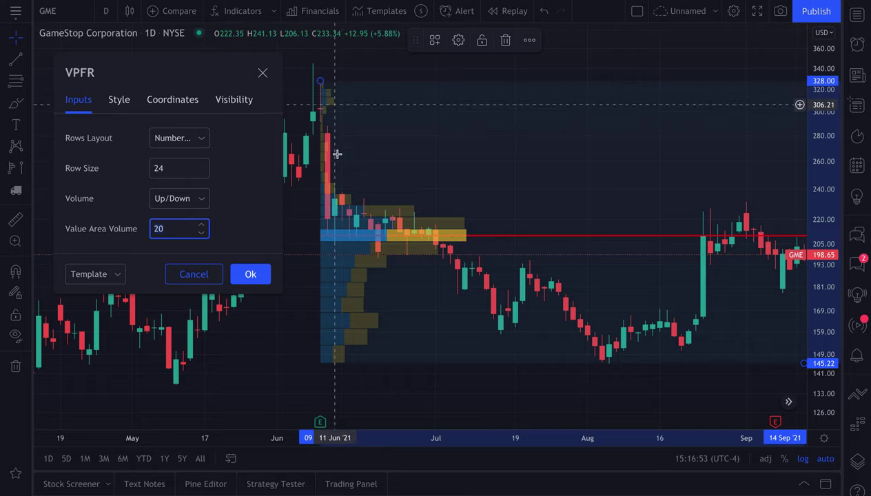
# Set the profile's Value Area Volume to 80
pyautogui.click(166, 231)
pyautogui.doubleClick(165, 231)
pyautogui.write('80')
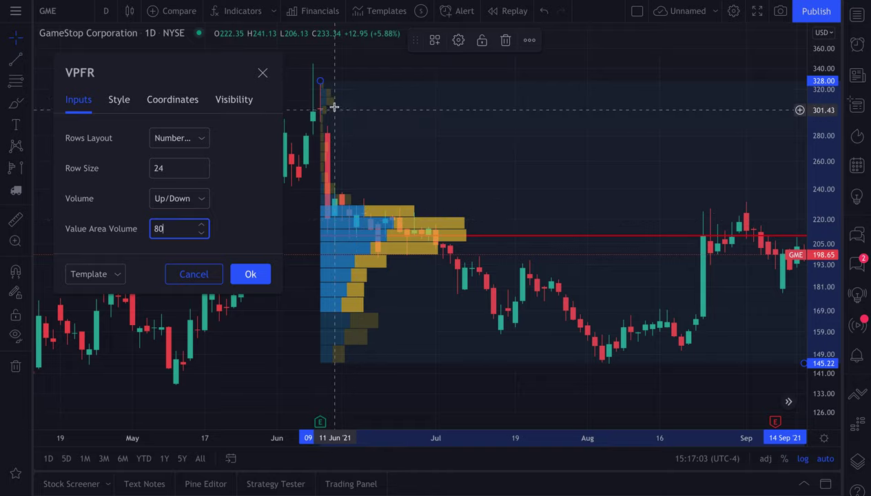
# Set the profile's Value Area Volume to 100 and apply the settings
pyautogui.doubleClick(169, 229)
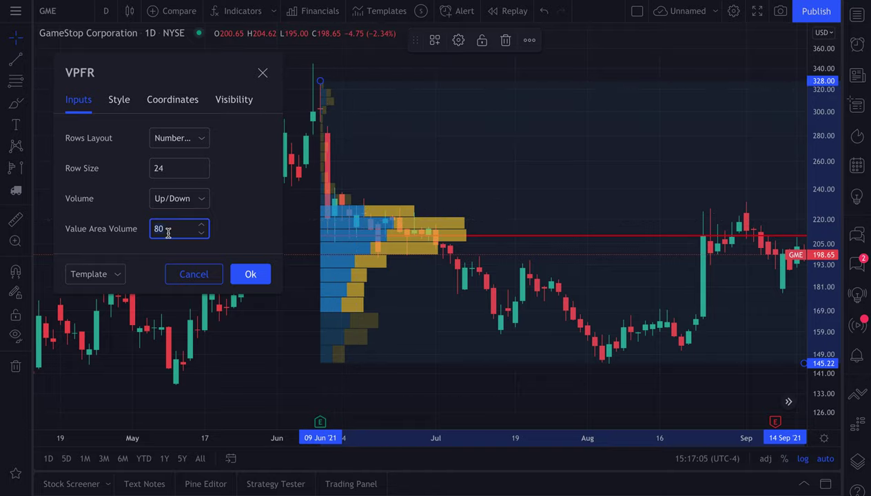
pyautogui.write('100')
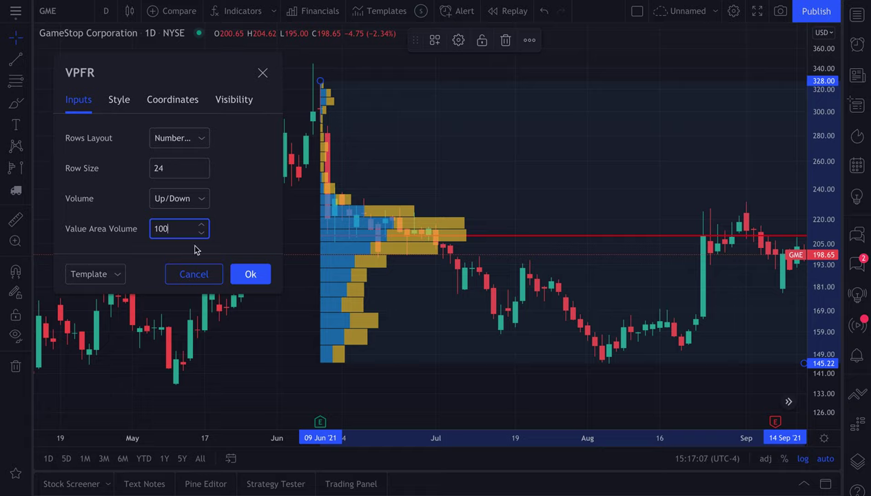
pyautogui.click(251, 274)
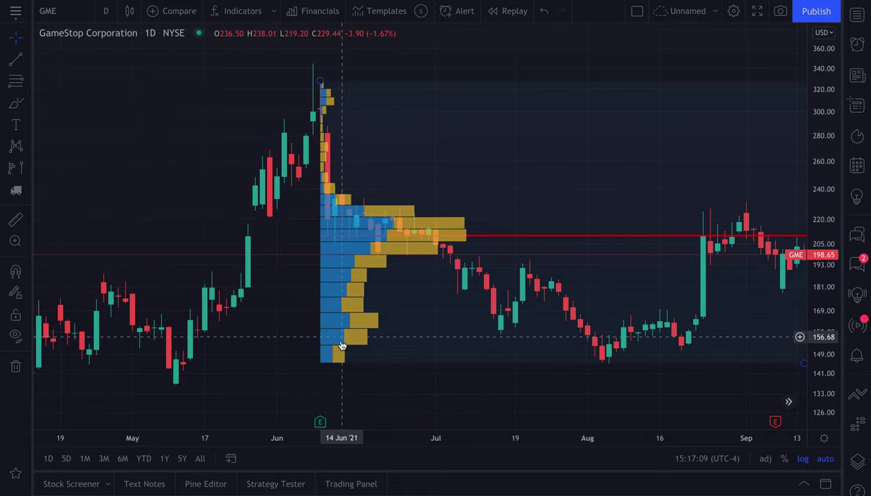
# Open the volume profile's settings, move the dialog clear of the bars, and set Value Area Volume to 70
pyautogui.rightClick(367, 261)
pyautogui.click(403, 429)
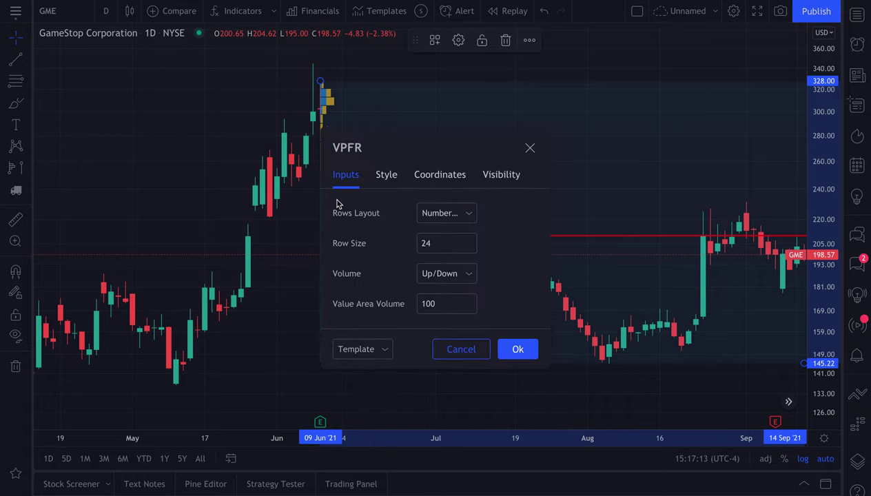
pyautogui.moveTo(431, 141); pyautogui.dragTo(154, 53)
pyautogui.click(173, 216)
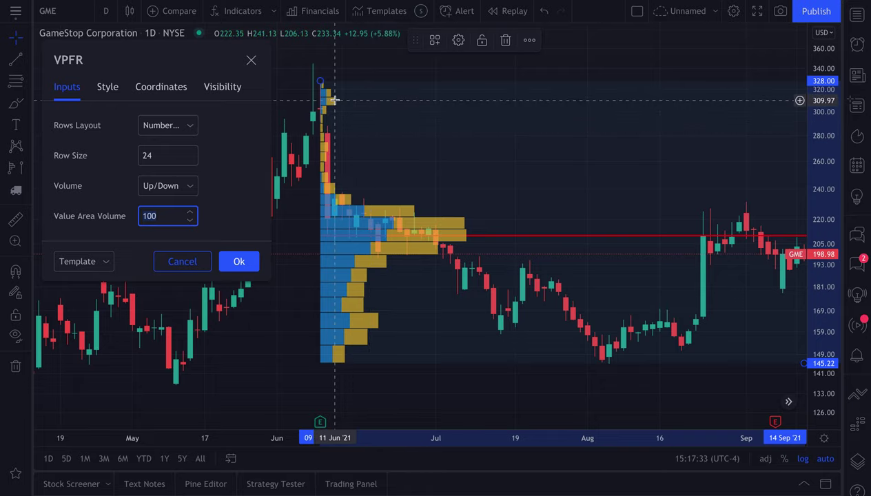
pyautogui.doubleClick(147, 214)
pyautogui.write('70')
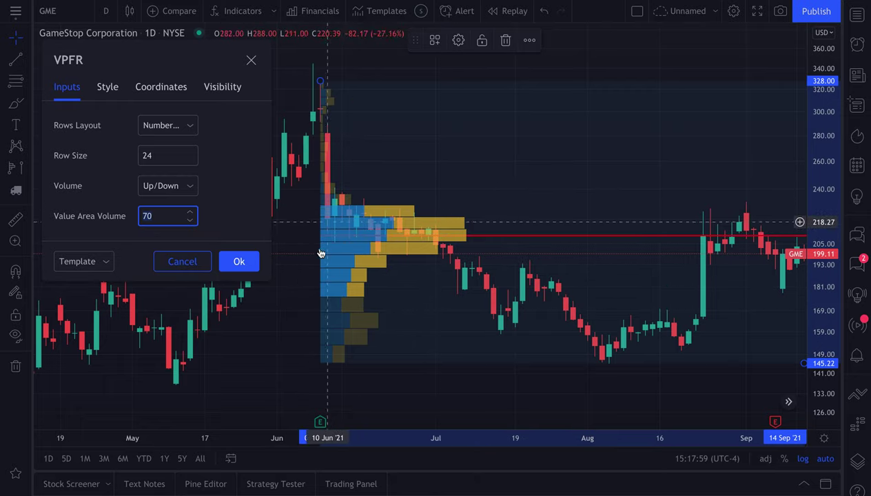
# Set the profile's Value Area Volume to 90
pyautogui.press('BackSpace')
pyautogui.press('BackSpace')
pyautogui.write('100')
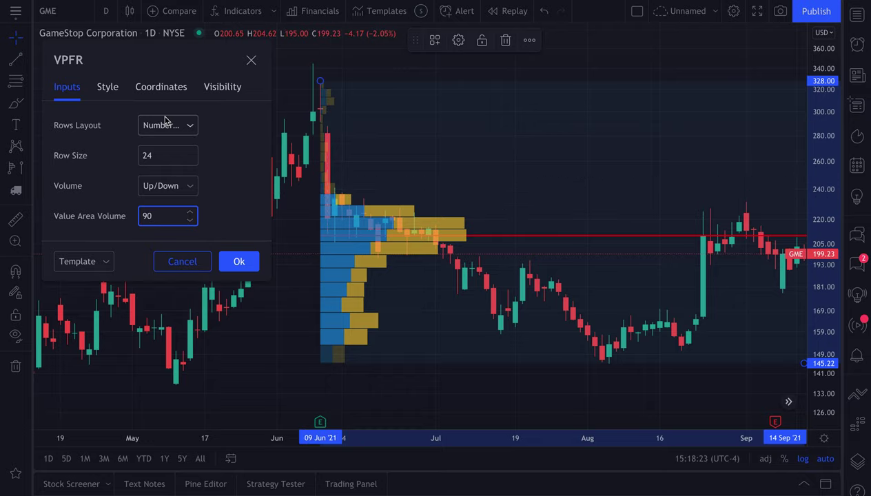
pyautogui.click(220, 168)
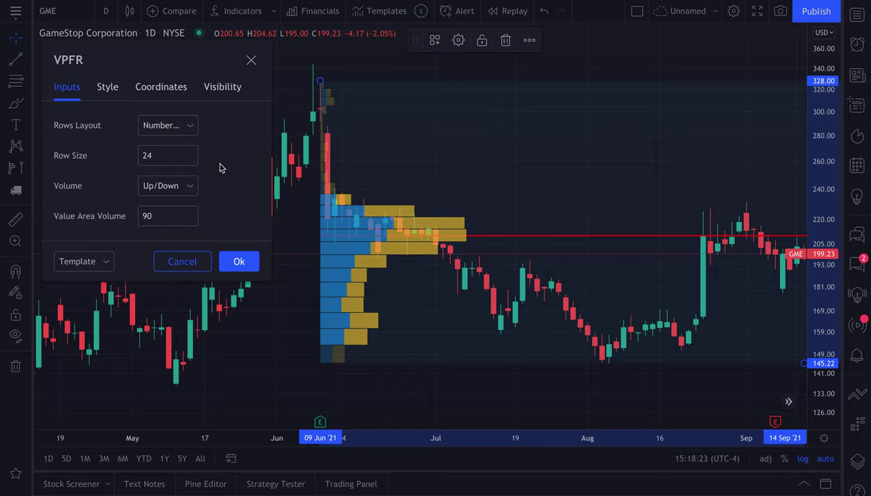
# Hide the Volume Profile bars in the style settings and show them again
pyautogui.click(107, 94)
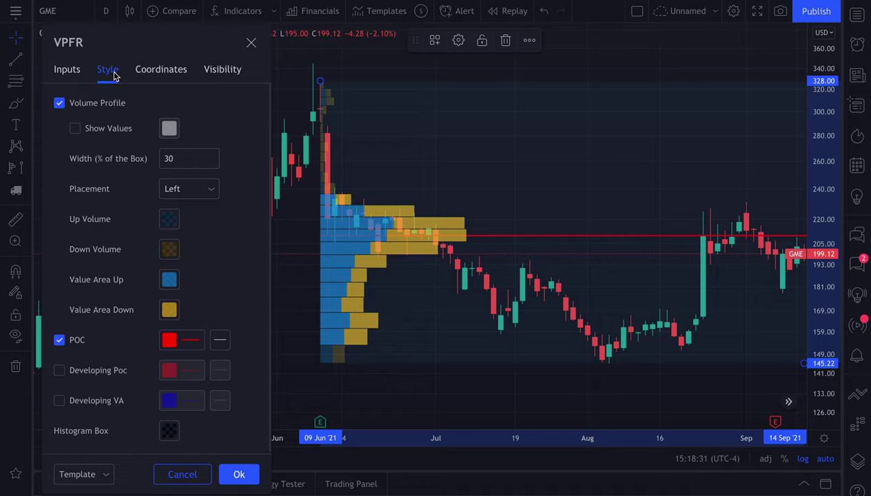
pyautogui.click(60, 104)
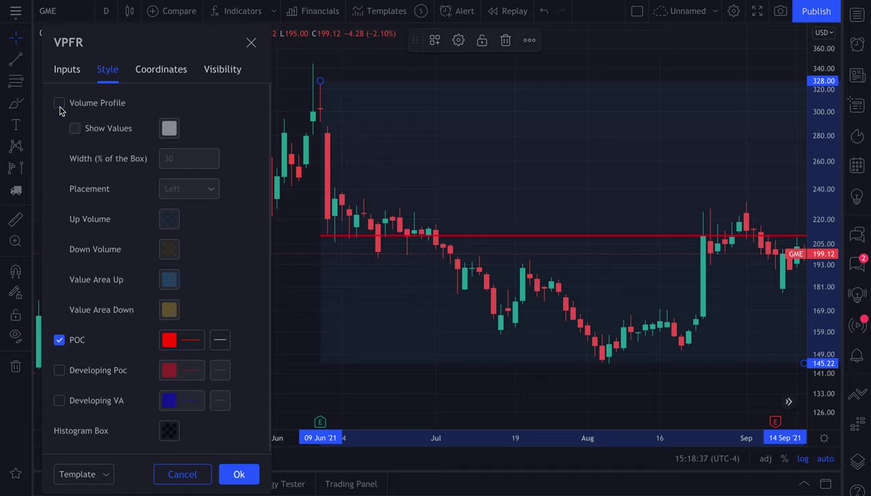
pyautogui.click(60, 109)
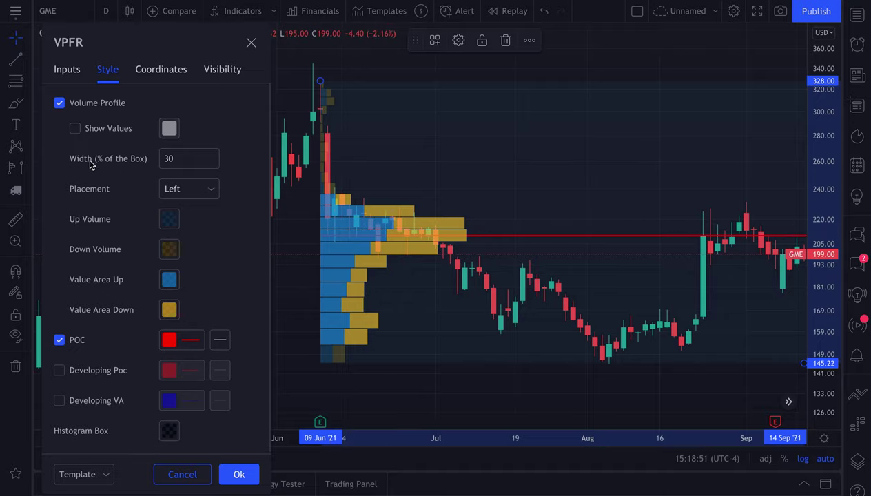
# Set the profile's Width (% of the Box) to 50
pyautogui.click(185, 159)
pyautogui.press('BackSpace')
pyautogui.press('BackSpace')
pyautogui.write('50')
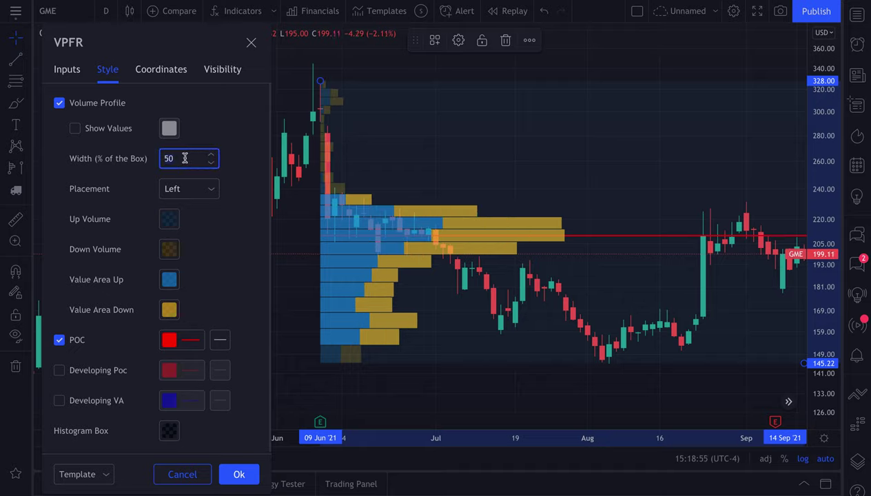
# Set the profile's Width (% of the Box) to 90 and apply the settings
pyautogui.press('BackSpace')
pyautogui.press('BackSpace')
pyautogui.write('90')
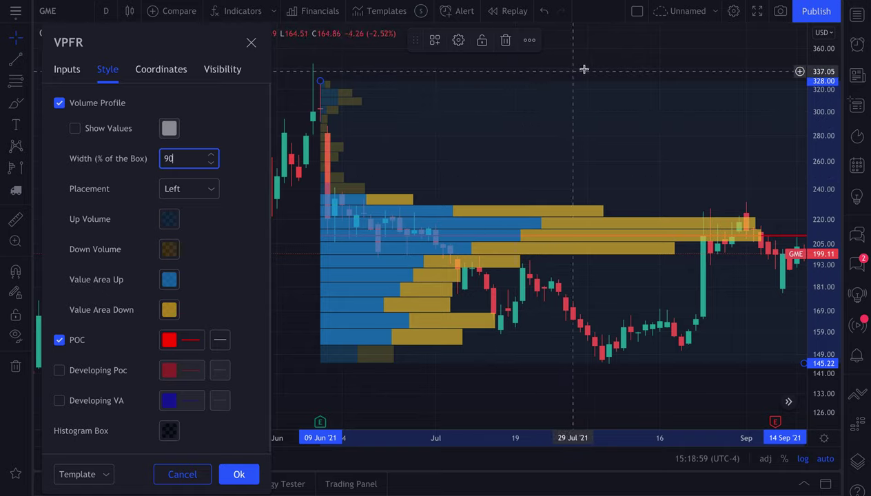
pyautogui.press('Return')
pyautogui.hscroll(5, 565, 241)
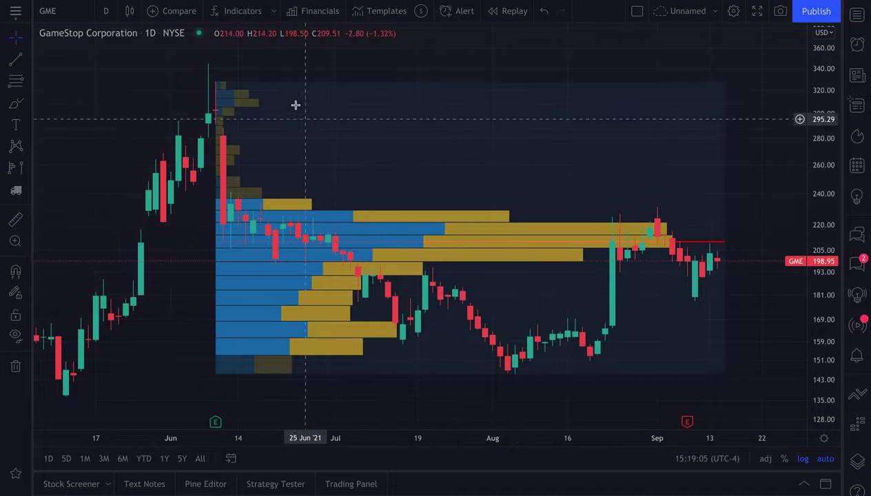
# Reopen the volume profile's style settings, move the dialog aside, and set Width (% of the Box) to 100
pyautogui.doubleClick(217, 82)
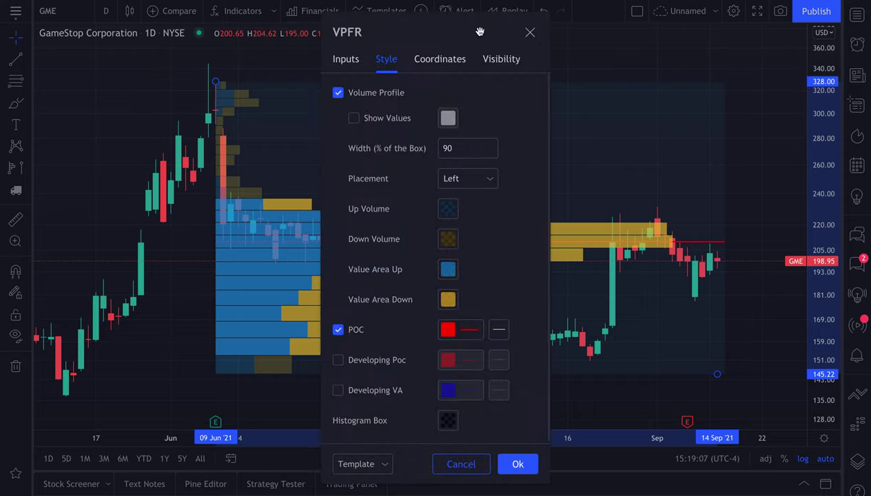
pyautogui.moveTo(468, 35); pyautogui.dragTo(178, 29)
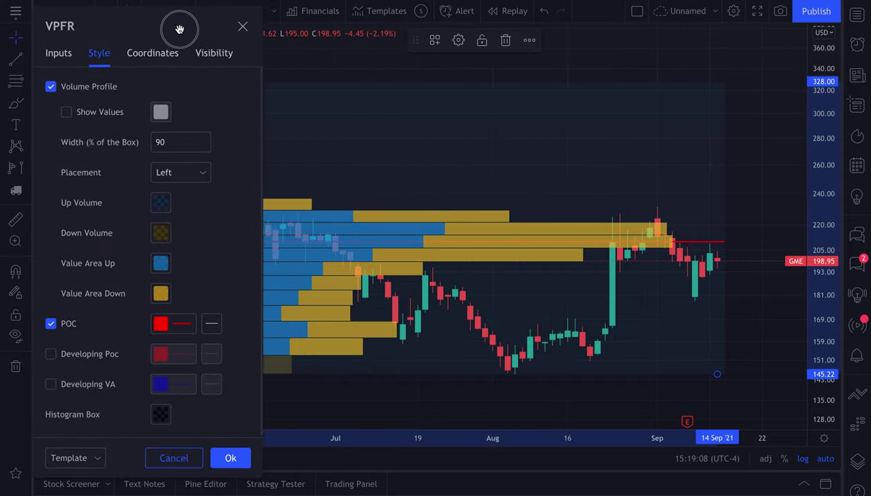
pyautogui.click(172, 140)
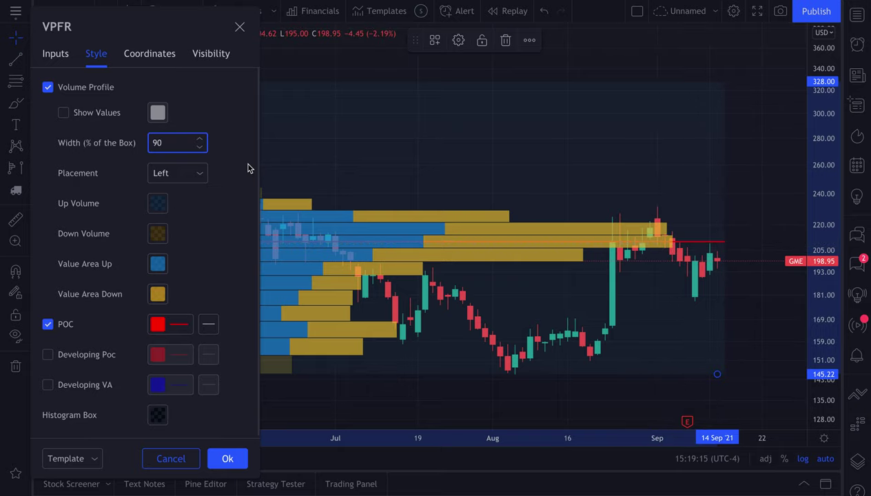
pyautogui.doubleClick(170, 145)
pyautogui.write('100')
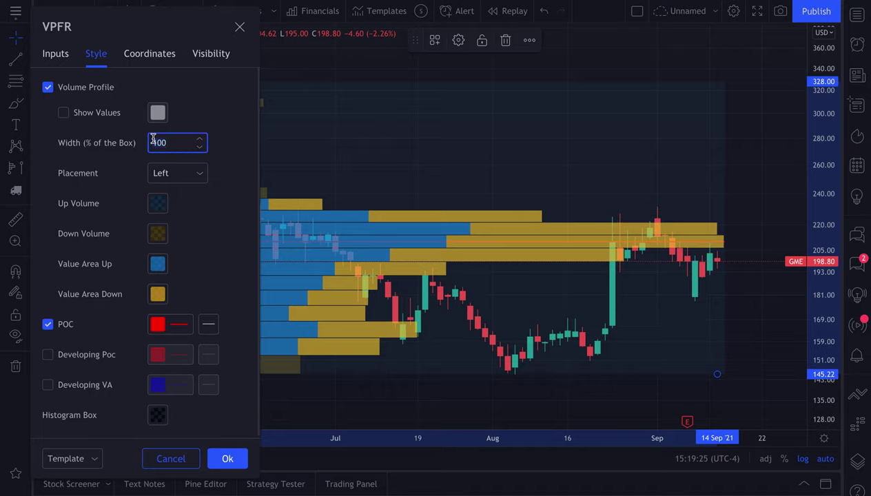
# Move the settings dialog clear of the profile bars and set Width (% of the Box) to 10
pyautogui.moveTo(221, 29); pyautogui.dragTo(718, 21)
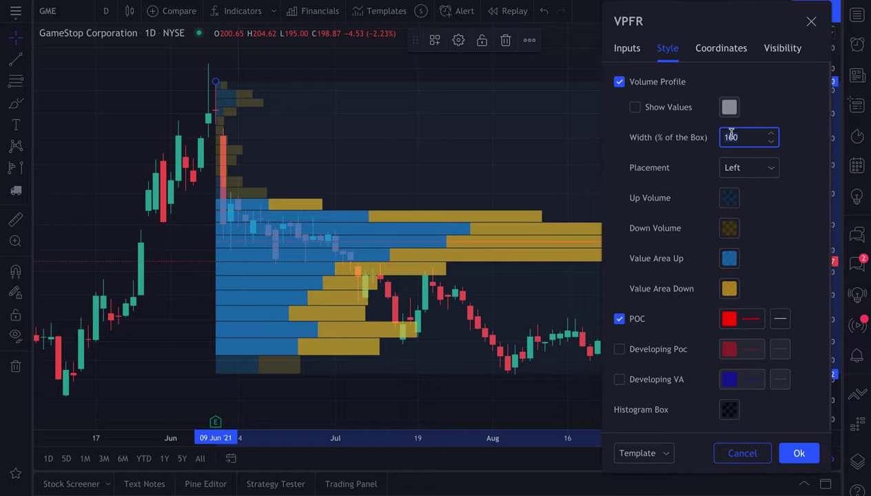
pyautogui.press('BackSpace')
pyautogui.press('BackSpace')
pyautogui.press('BackSpace')
pyautogui.write('10')
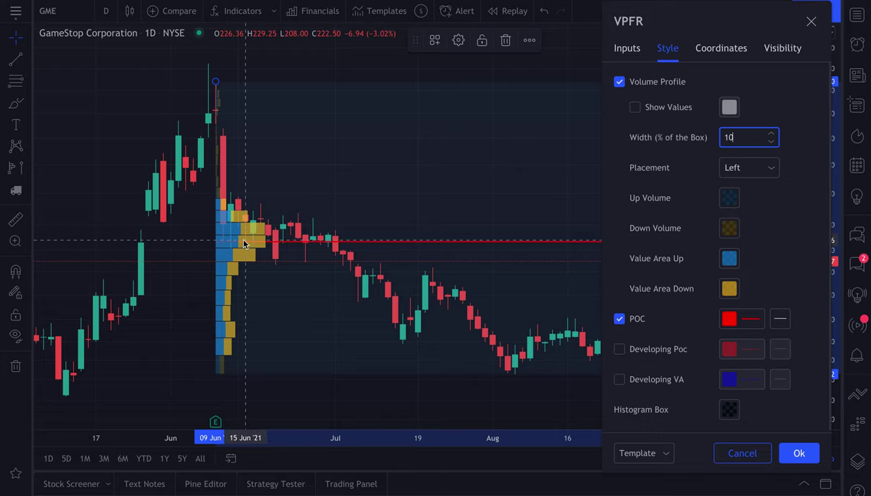
# Set the profile's Width (% of the Box) to 30
pyautogui.doubleClick(744, 137)
pyautogui.write('30')
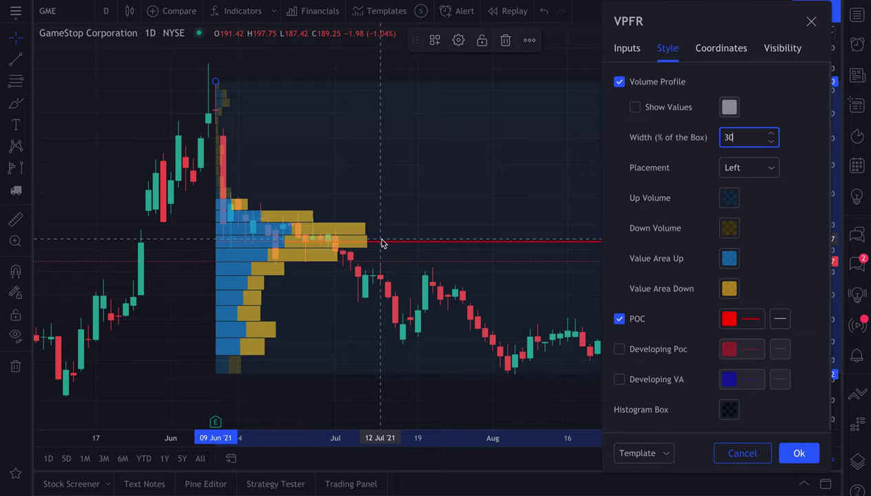
pyautogui.moveTo(689, 21); pyautogui.dragTo(719, 31)
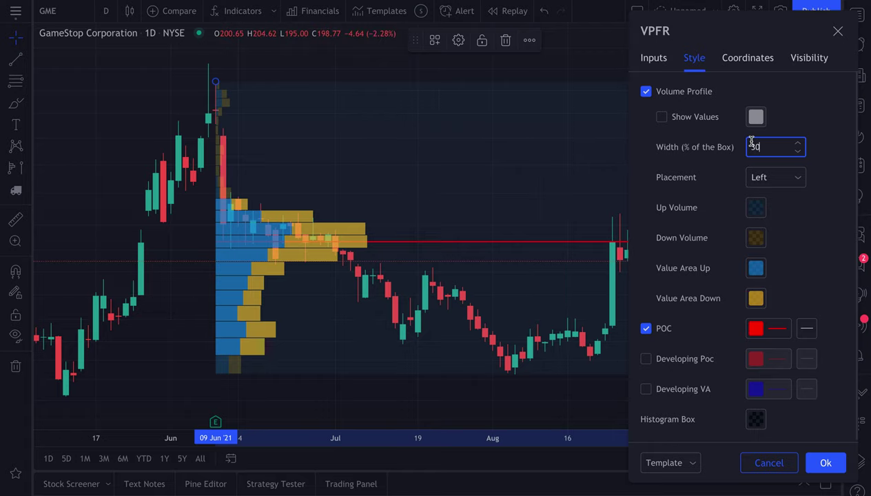
# Alternate the profile's Placement between Right and Left, ending on Right, and move the dialog clear of the bars
pyautogui.click(776, 181)
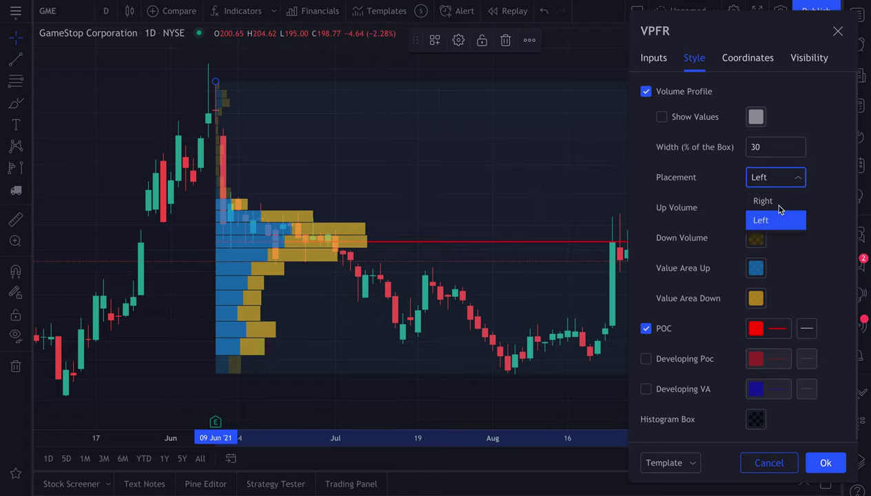
pyautogui.click(771, 201)
pyautogui.click(779, 180)
pyautogui.click(772, 220)
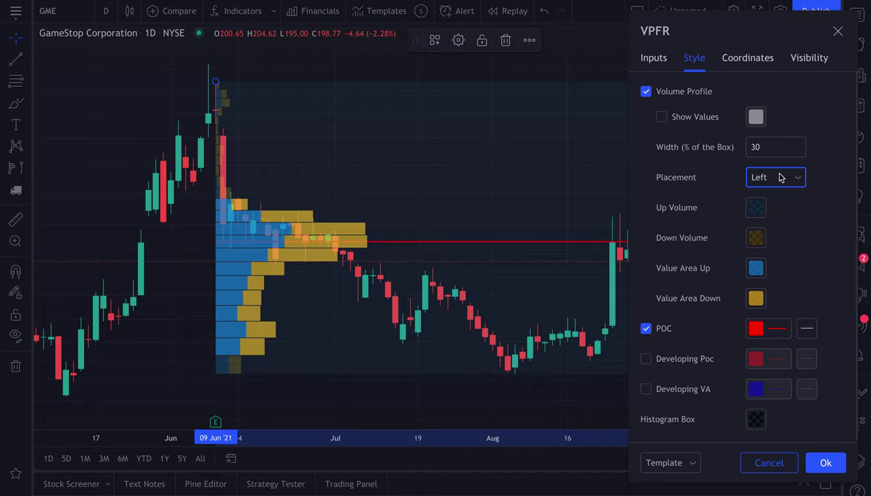
pyautogui.click(779, 177)
pyautogui.click(780, 205)
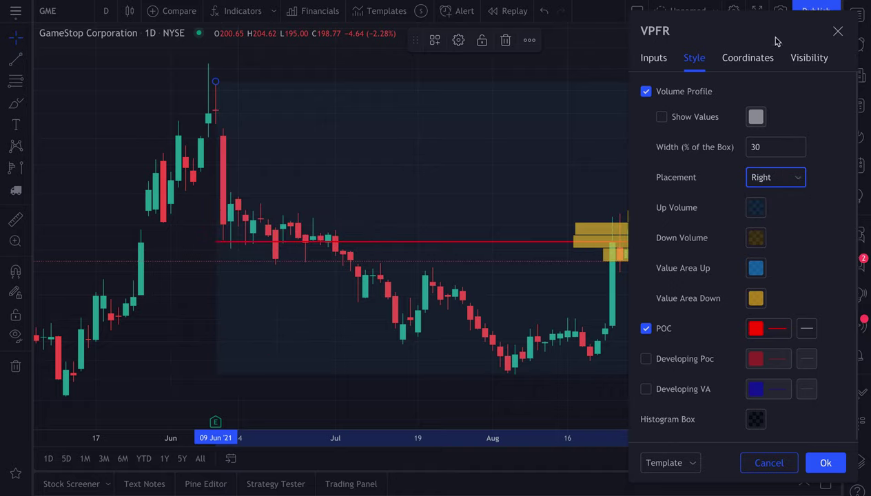
pyautogui.moveTo(772, 27); pyautogui.dragTo(178, 37)
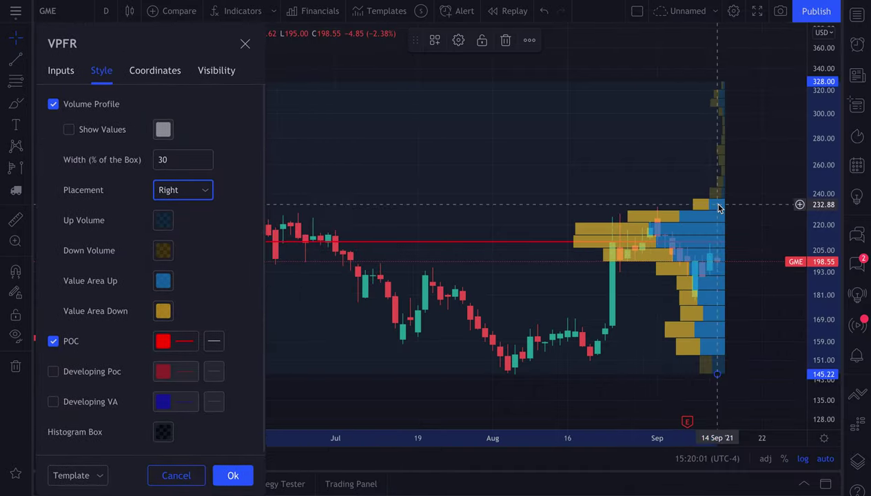
# Set the profile's Placement back to Left and move the dialog clear of the bars
pyautogui.click(176, 193)
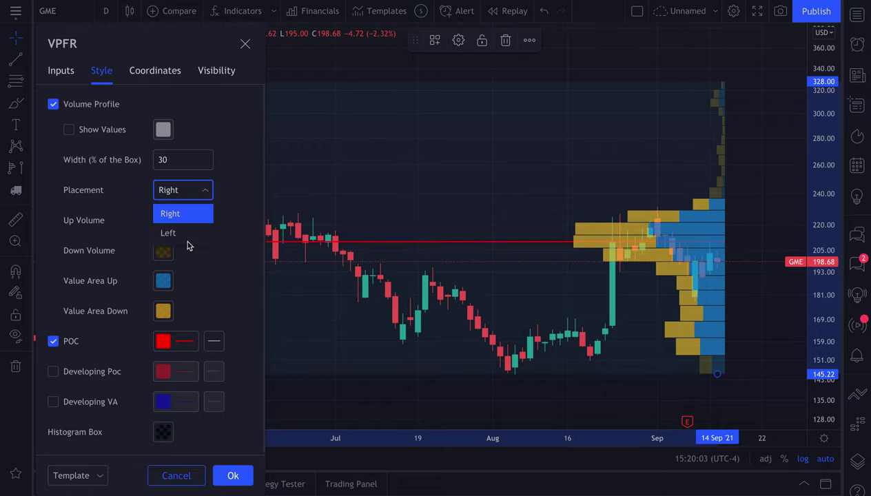
pyautogui.click(189, 240)
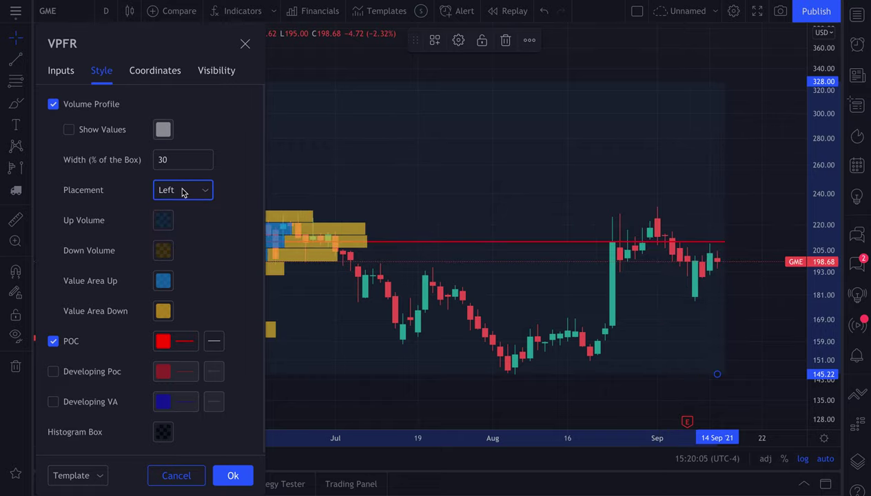
pyautogui.moveTo(149, 50); pyautogui.dragTo(702, 34)
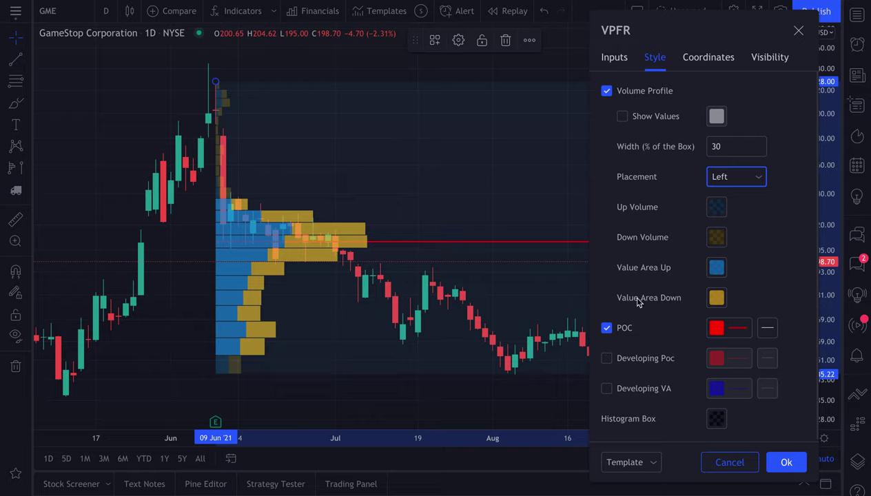
# Switch the profile's Volume input to Total for comparison and return it to Up/Down
pyautogui.click(610, 55)
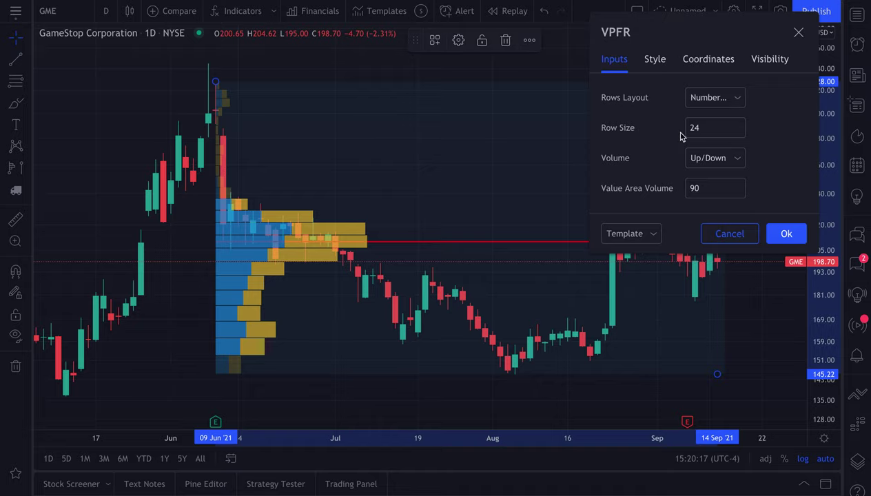
pyautogui.click(705, 160)
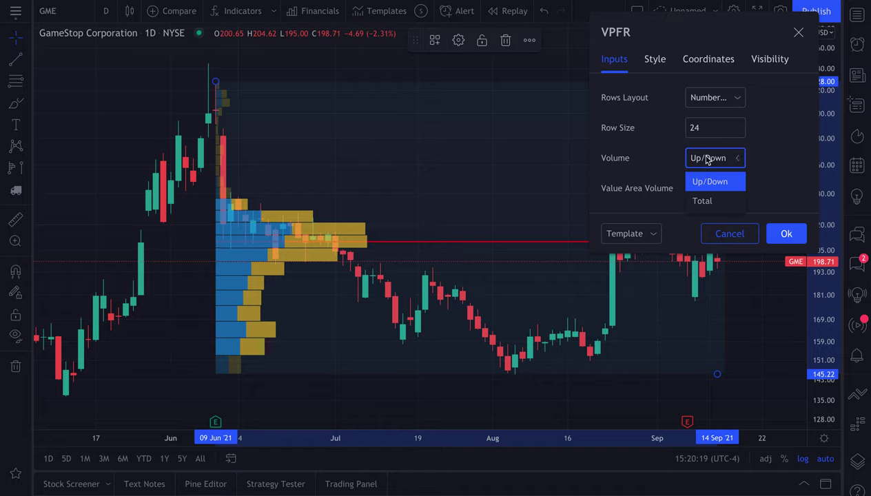
pyautogui.click(704, 201)
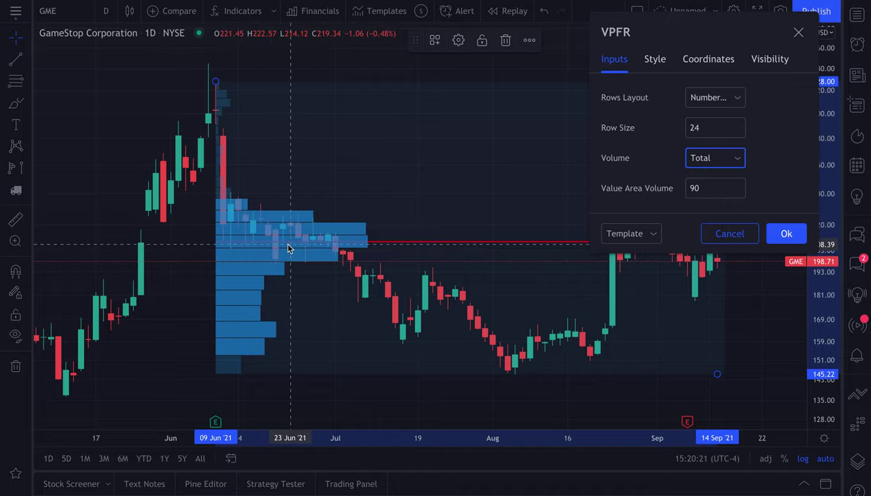
pyautogui.click(709, 159)
pyautogui.click(713, 179)
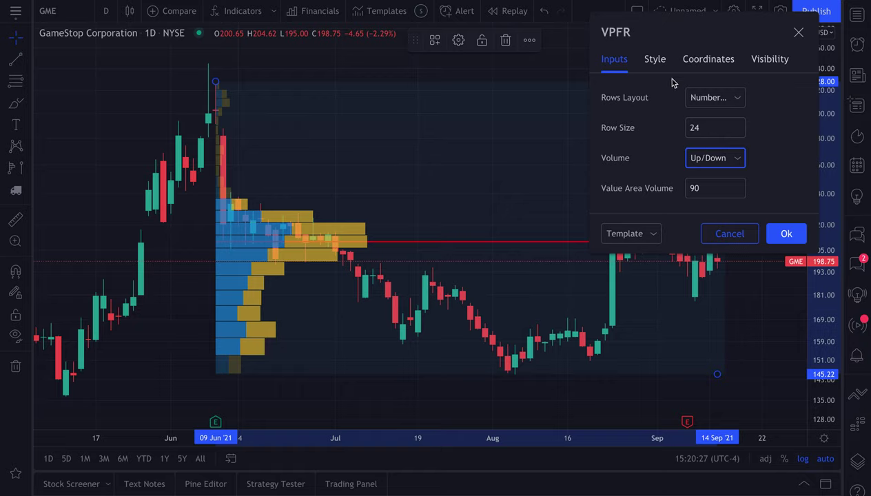
# Change the Up Volume and Value Area Up colours to green in the profile's style settings
pyautogui.click(654, 60)
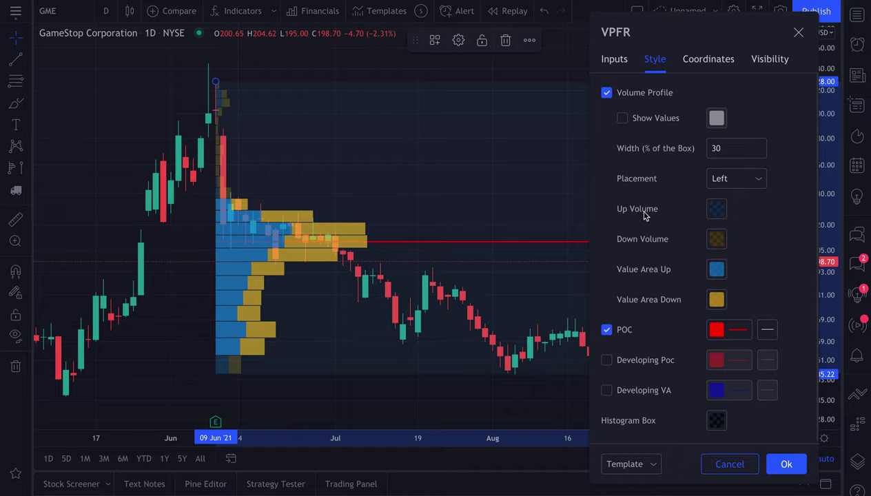
pyautogui.click(713, 214)
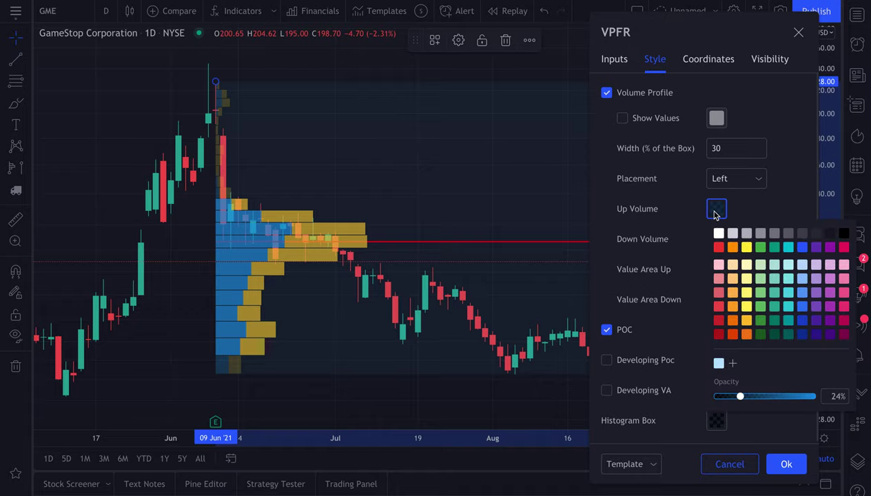
pyautogui.click(760, 248)
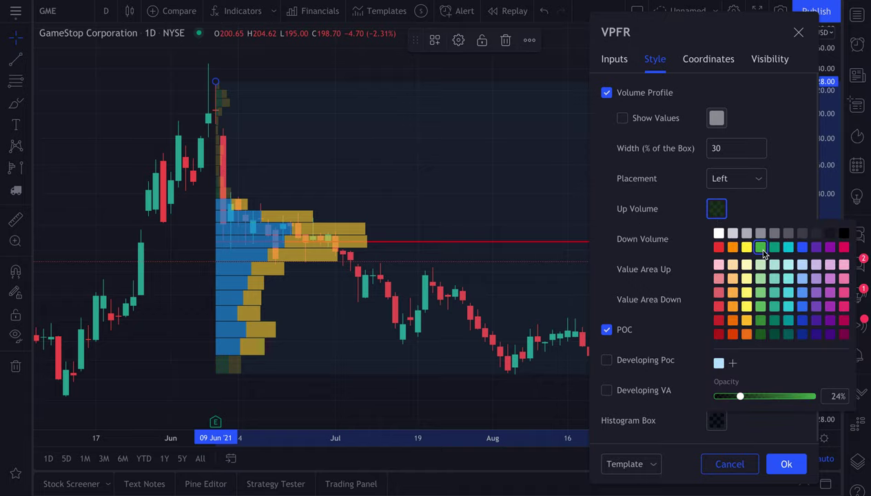
pyautogui.click(747, 209)
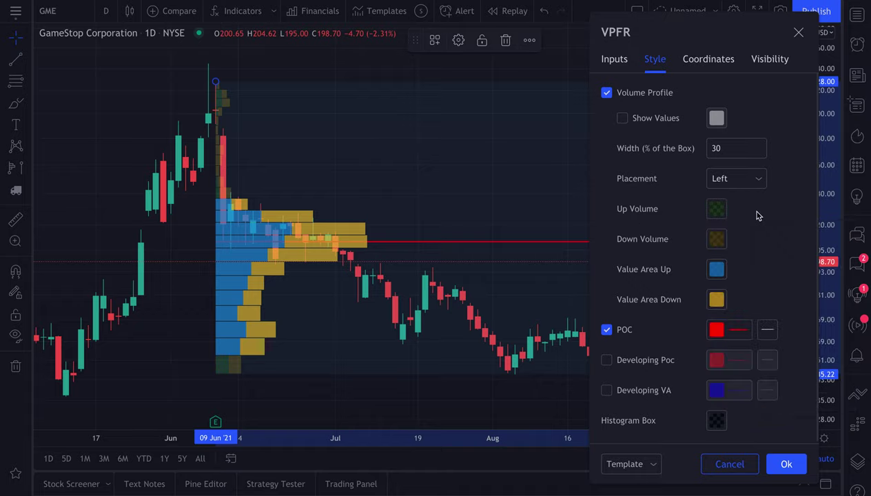
pyautogui.click(719, 270)
pyautogui.click(760, 308)
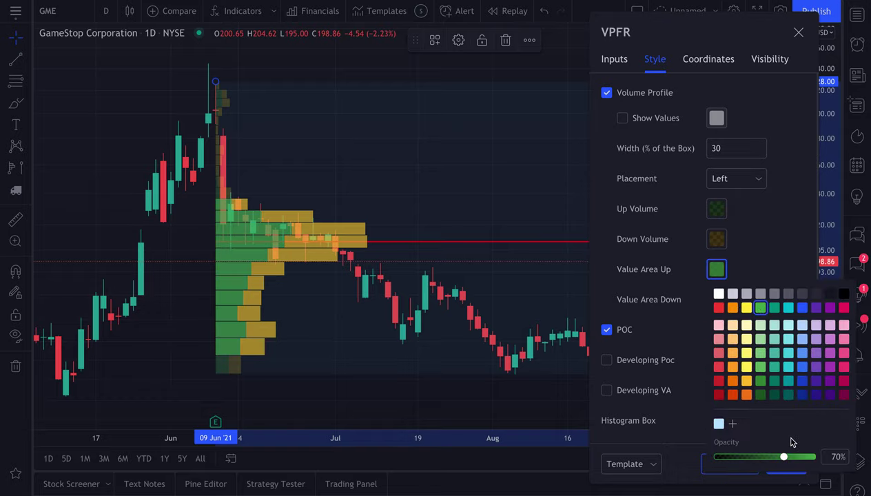
# Raise the opacity of the Value Area Up colour to 91% and of the Up Volume colour to 67%
pyautogui.moveTo(784, 460); pyautogui.dragTo(806, 462)
pyautogui.click(773, 228)
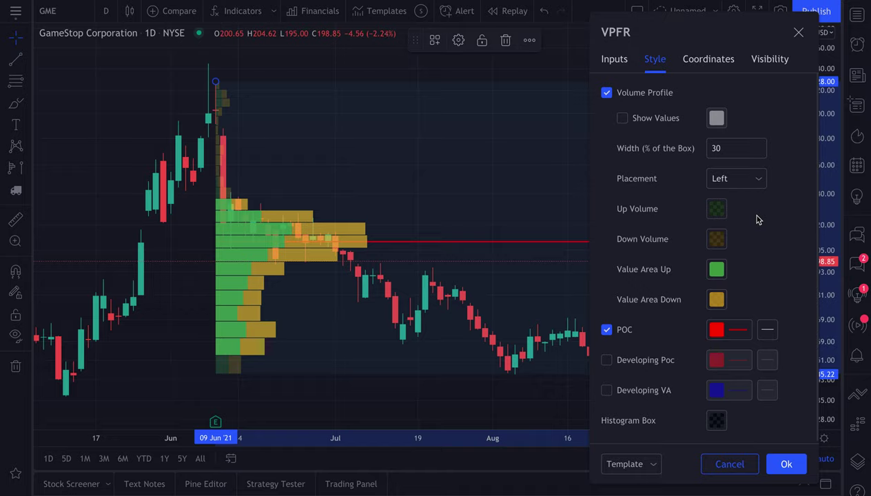
pyautogui.click(717, 208)
pyautogui.moveTo(740, 402); pyautogui.dragTo(782, 402)
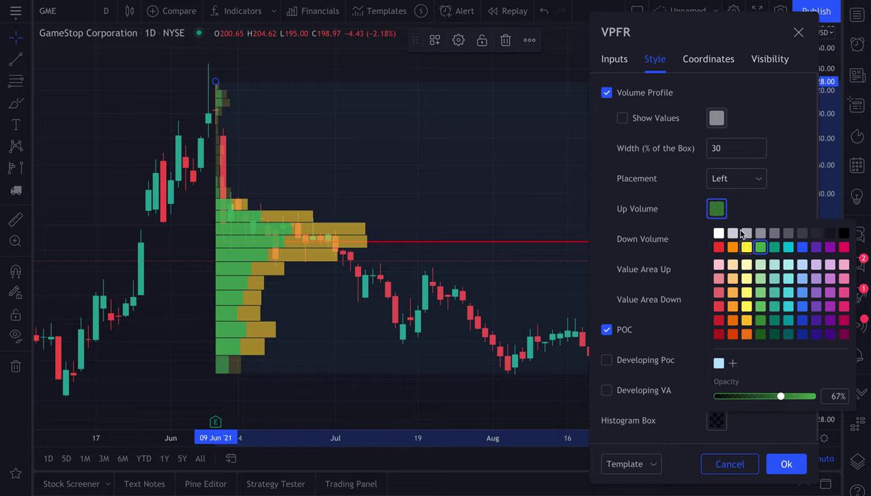
pyautogui.click(716, 211)
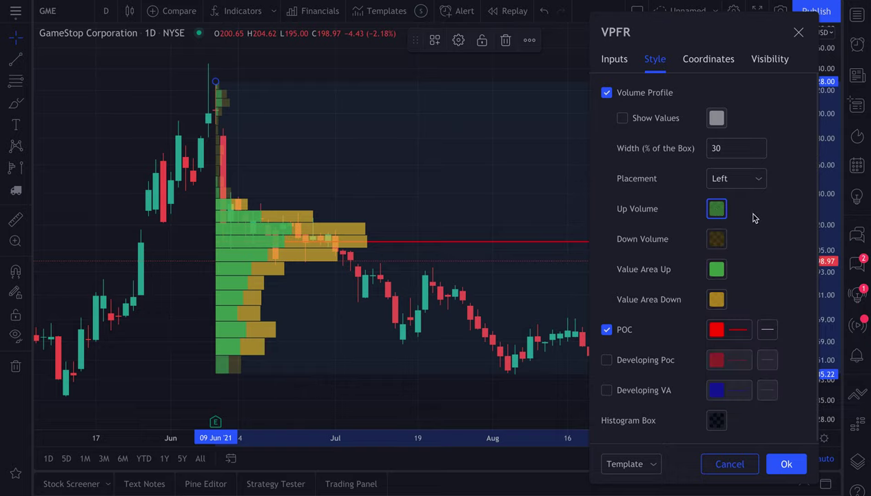
pyautogui.click(714, 270)
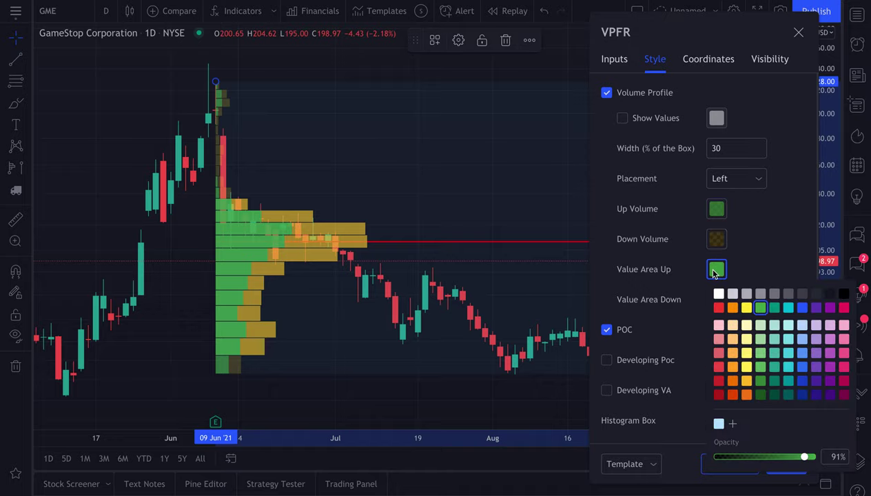
pyautogui.click(751, 254)
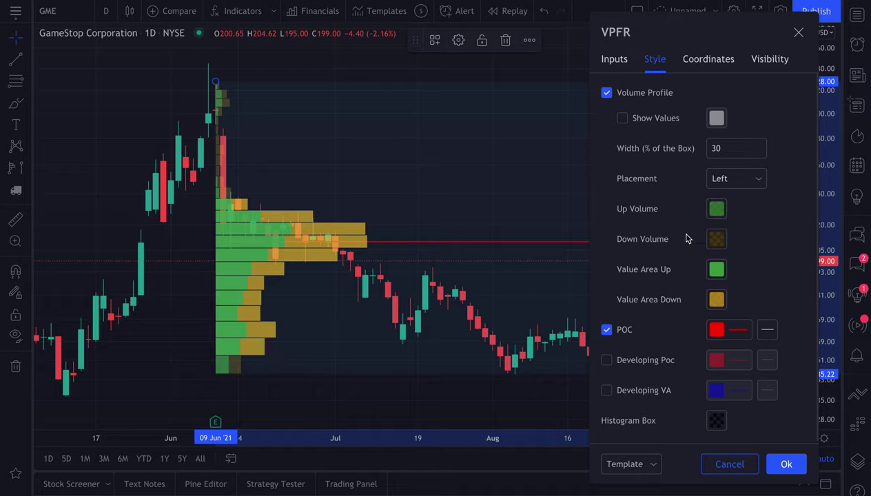
pyautogui.click(715, 208)
pyautogui.click(715, 208)
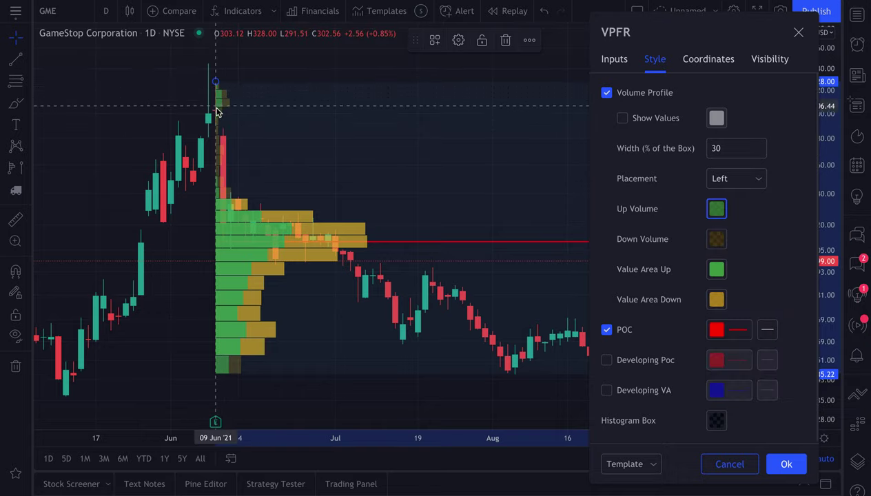
# Set the profile's Value Area Volume to 10 for comparison and return it to 90
pyautogui.click(611, 59)
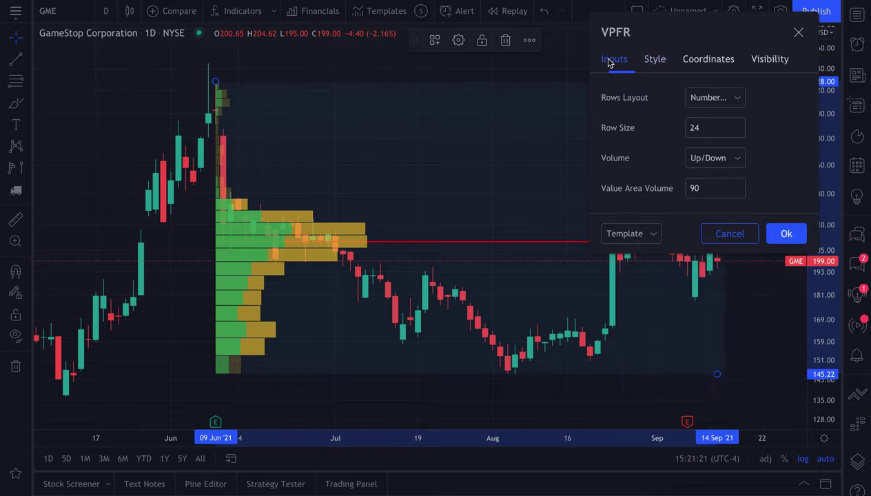
pyautogui.click(708, 191)
pyautogui.press('BackSpace')
pyautogui.press('BackSpace')
pyautogui.write('10')
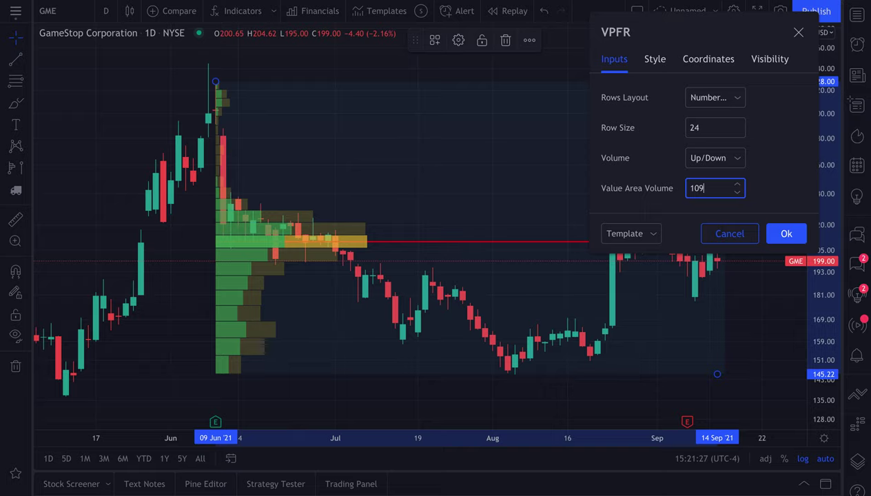
pyautogui.write('90')
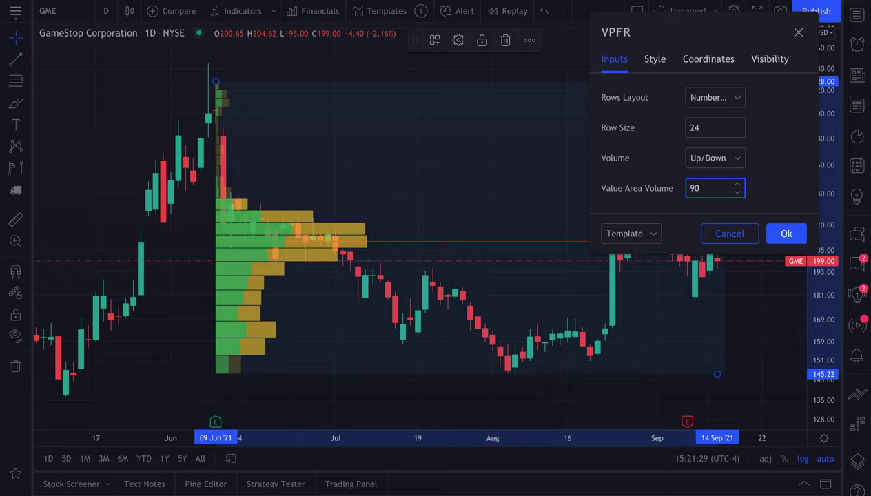
# Switch the profile's Value Area Up colour to blue for comparison and return it to green
pyautogui.click(655, 59)
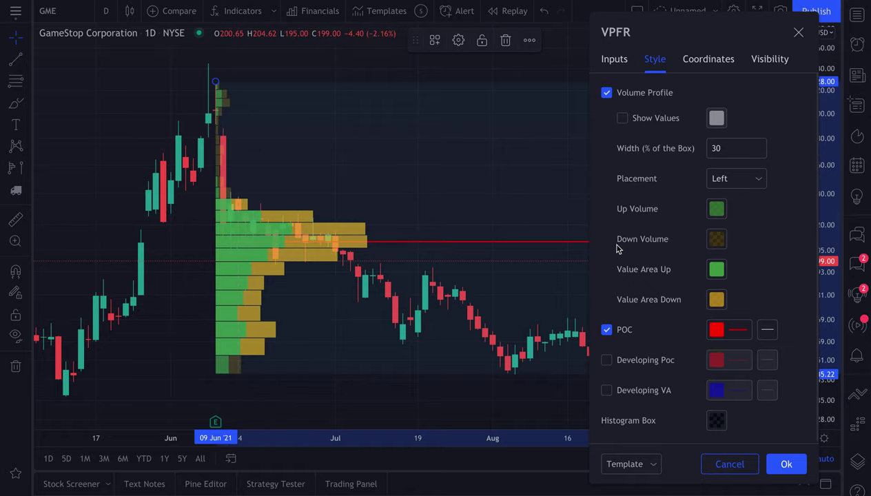
pyautogui.click(710, 268)
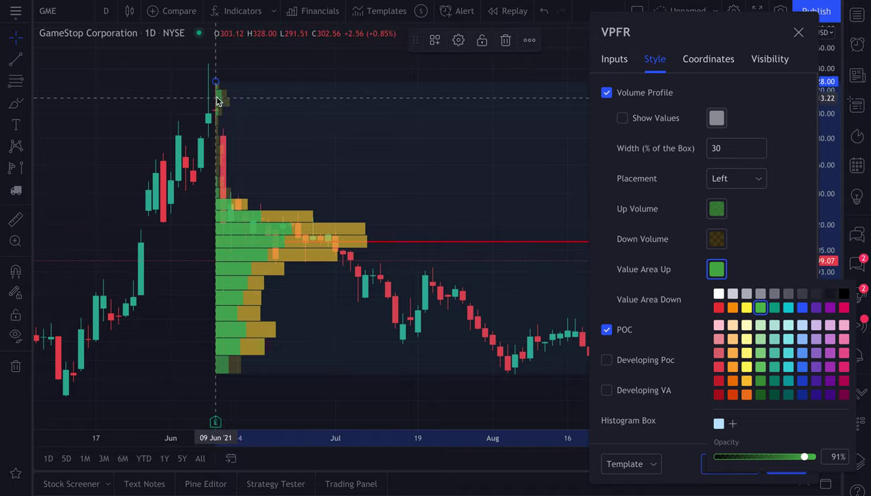
pyautogui.click(801, 308)
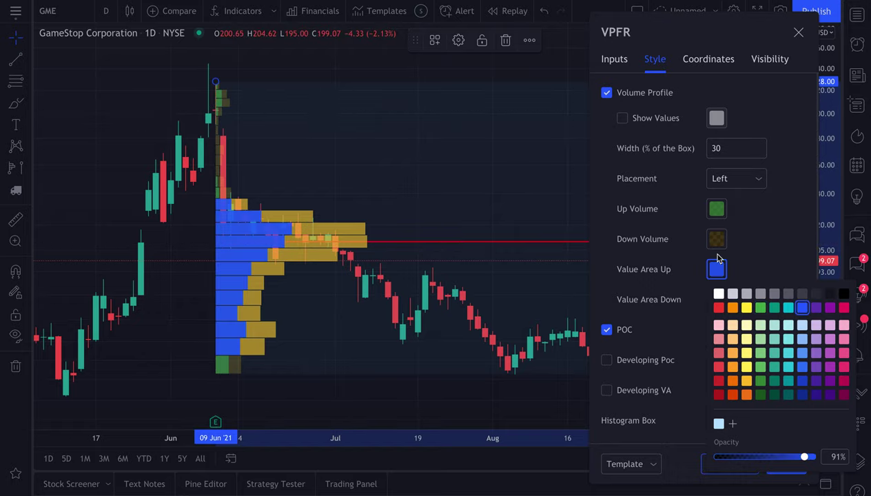
pyautogui.click(658, 272)
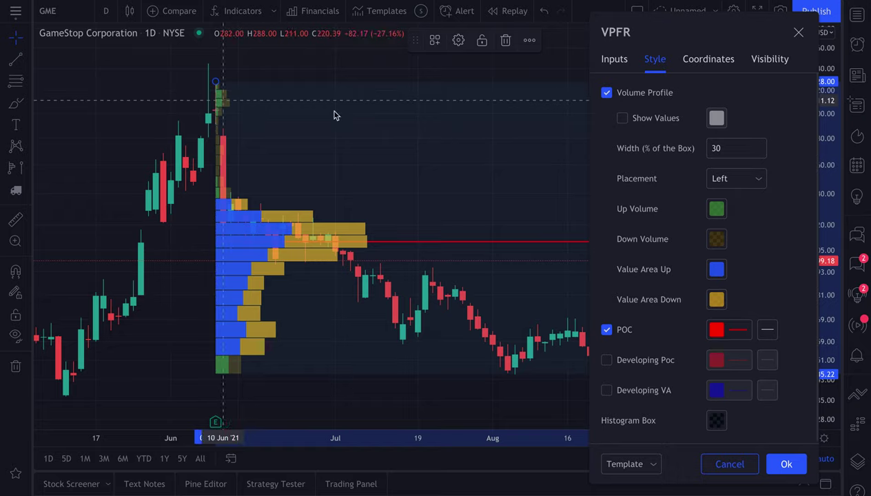
pyautogui.click(717, 272)
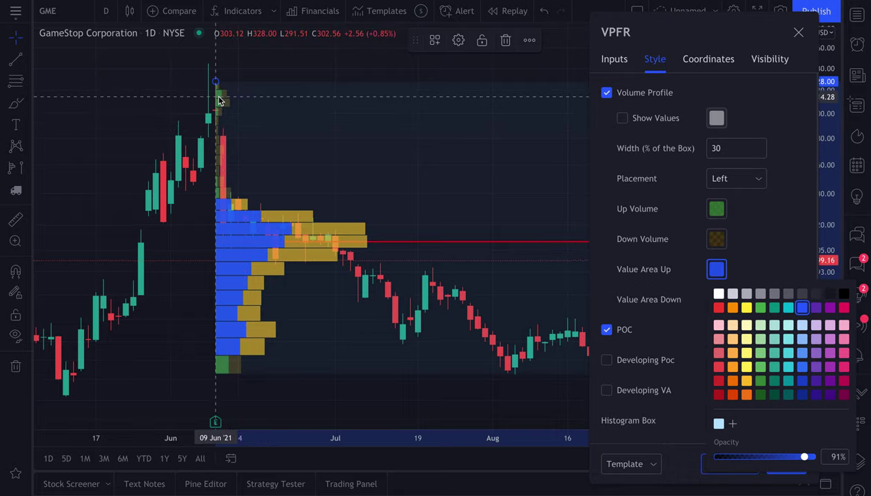
pyautogui.click(758, 308)
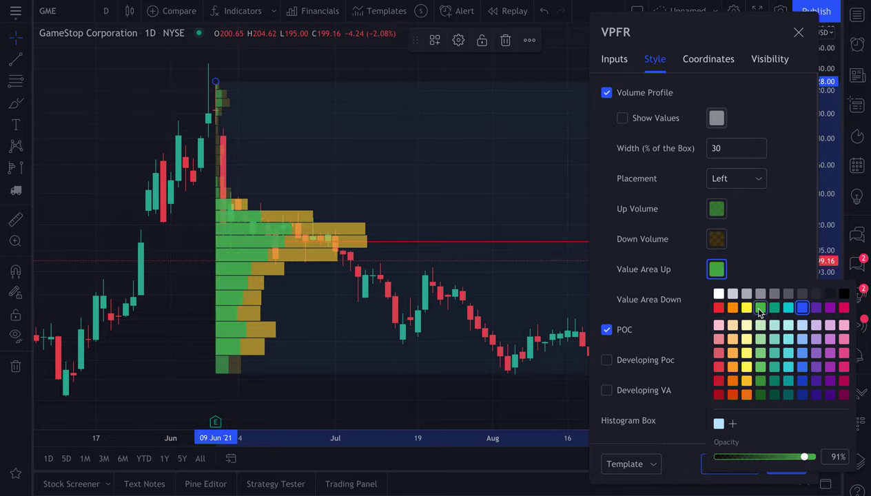
# Lower the opacity of the profile's Up Volume colour to 30%
pyautogui.click(715, 208)
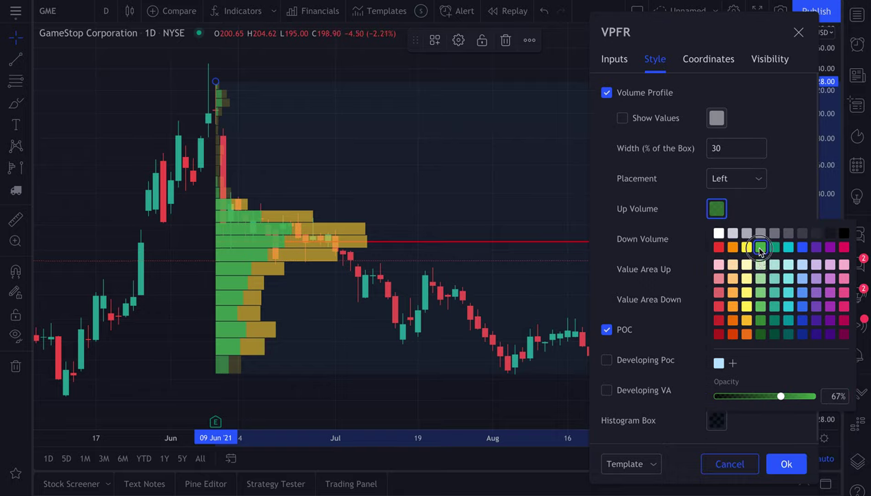
pyautogui.click(764, 196)
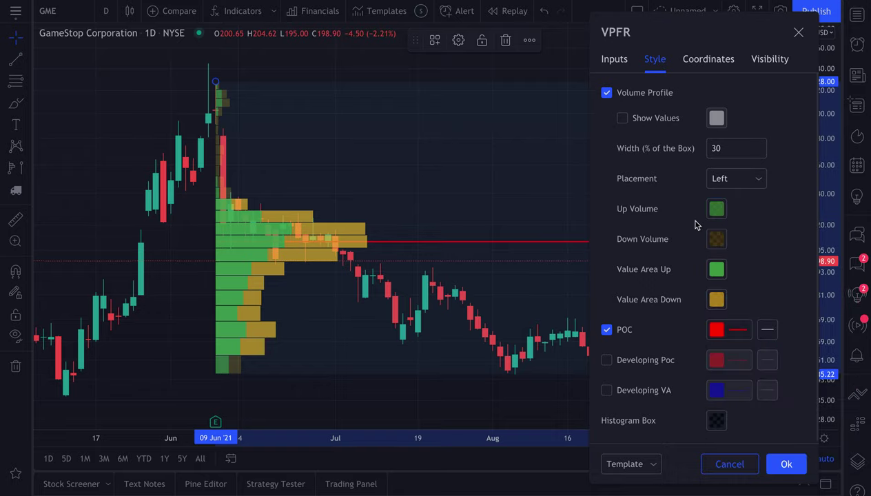
pyautogui.click(715, 210)
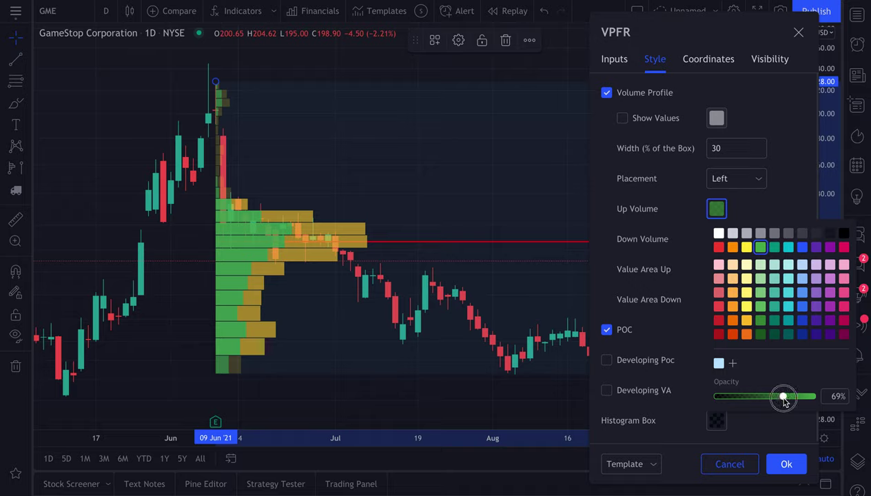
pyautogui.moveTo(781, 396); pyautogui.dragTo(749, 402)
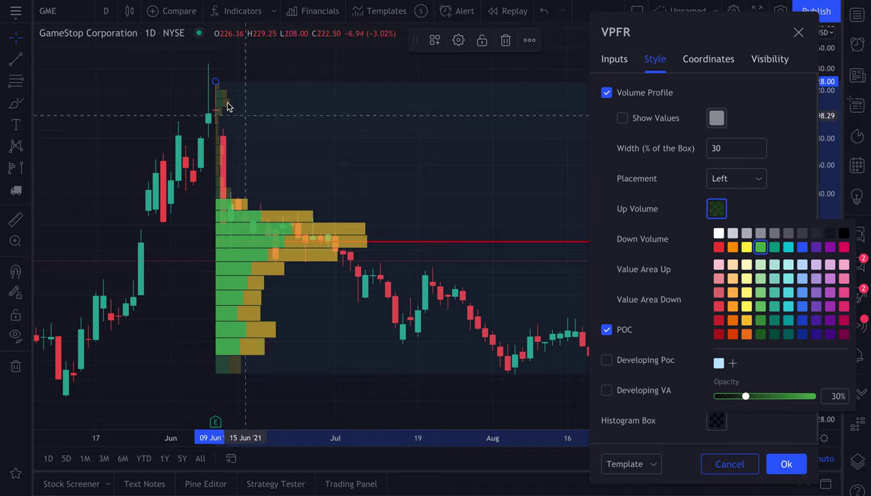
pyautogui.click(744, 210)
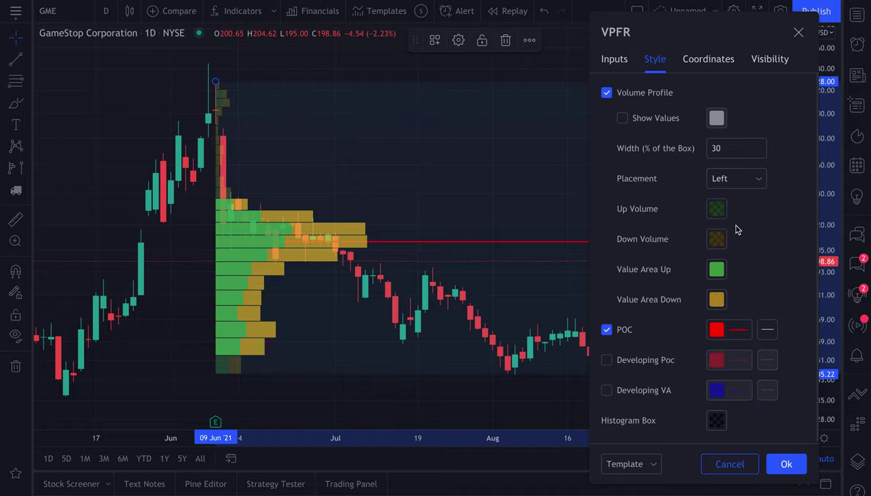
# Change the profile's Value Area Down and Down Volume colours to red
pyautogui.click(717, 299)
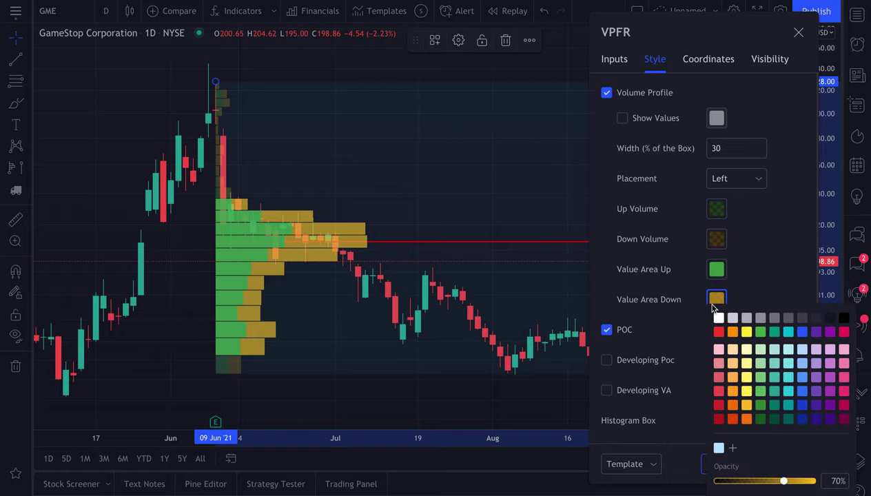
pyautogui.click(719, 332)
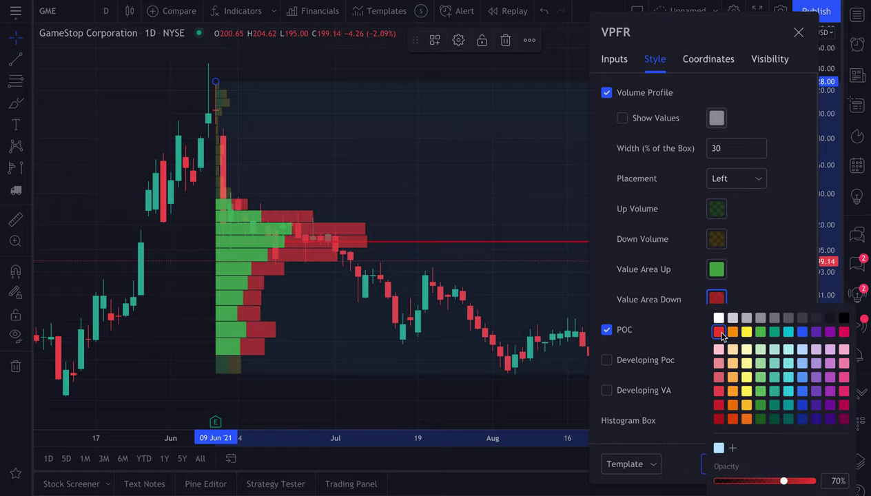
pyautogui.click(756, 264)
pyautogui.click(714, 239)
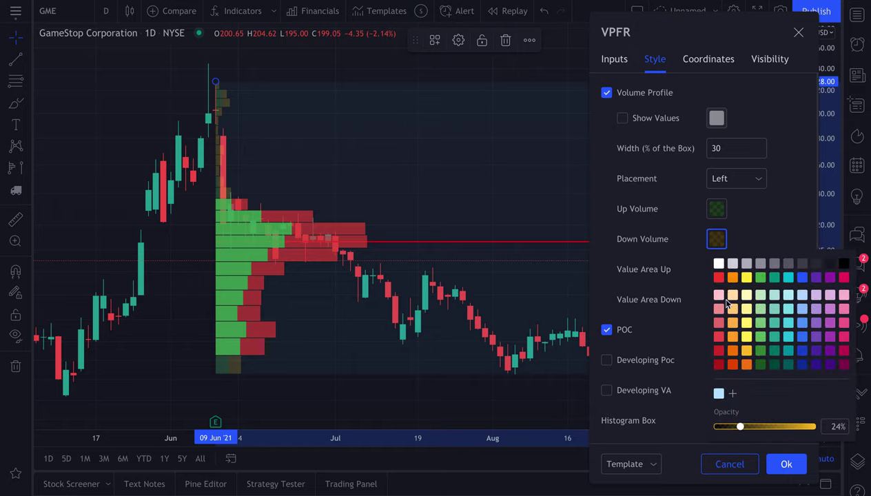
pyautogui.click(717, 277)
pyautogui.click(758, 228)
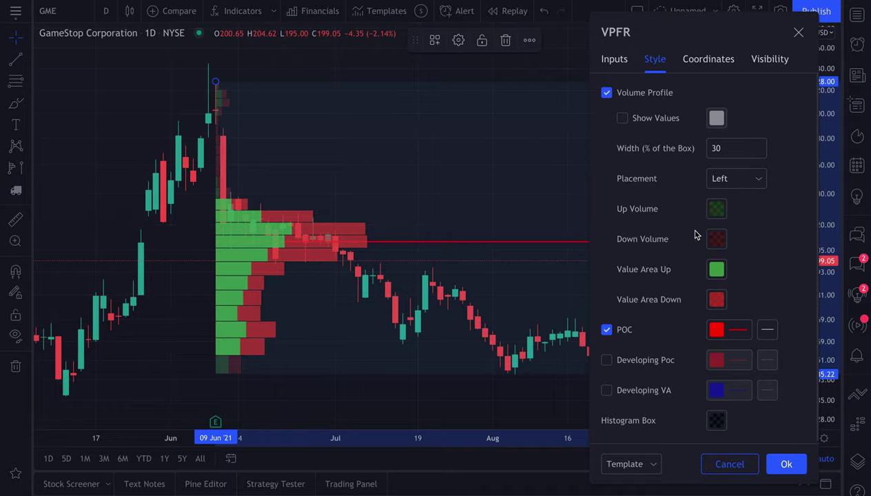
pyautogui.click(717, 210)
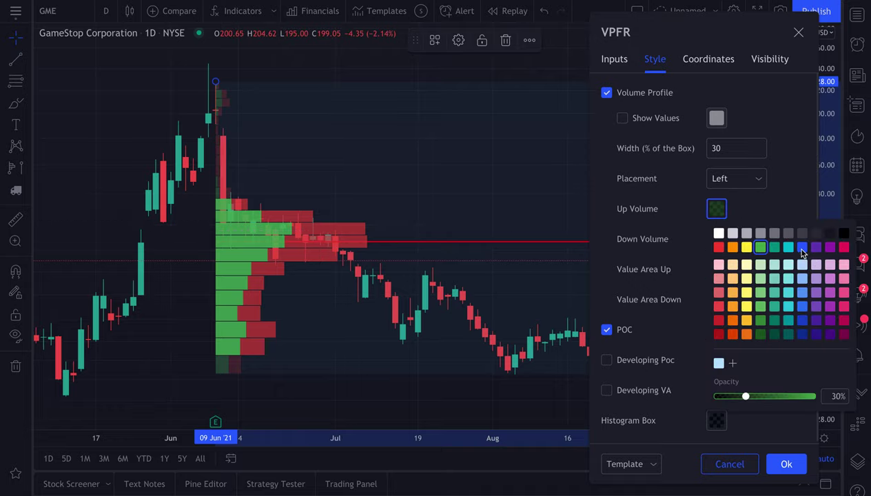
pyautogui.click(752, 213)
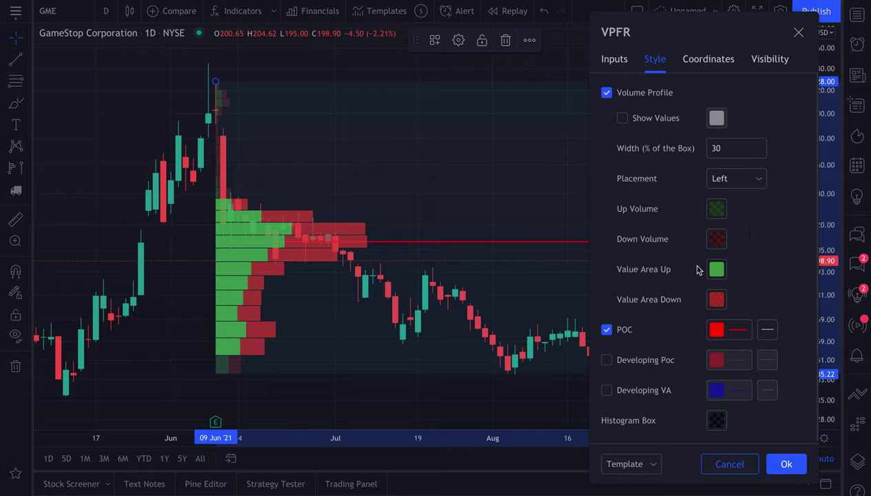
# Move the settings dialog off the recent bars, then close it and deselect the profile to view the POC line
pyautogui.scroll(-1, 655, 298)
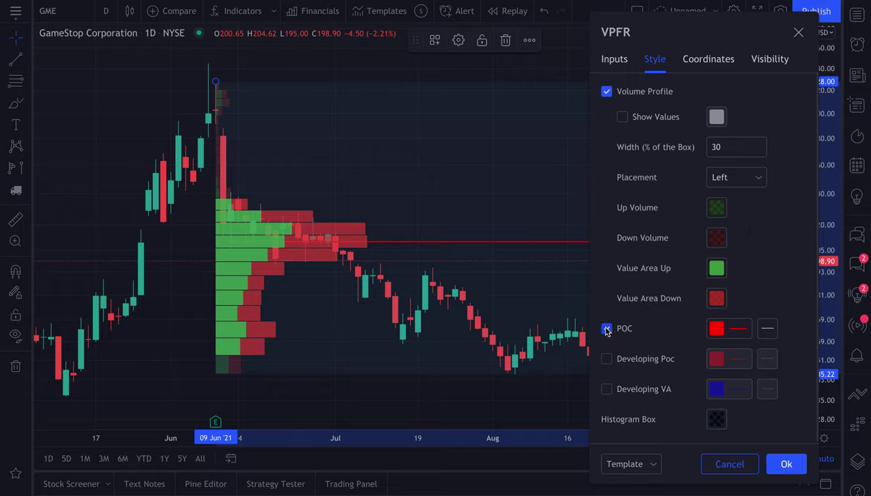
pyautogui.moveTo(754, 28); pyautogui.dragTo(187, 23)
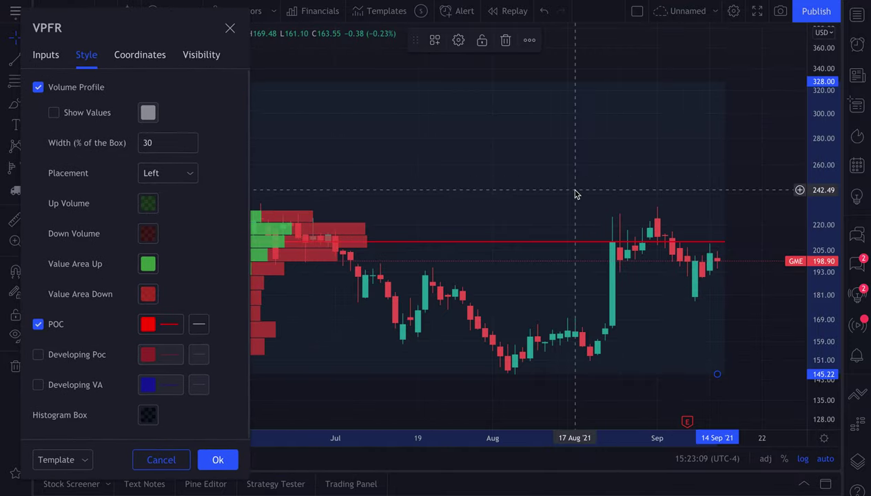
pyautogui.press('Escape')
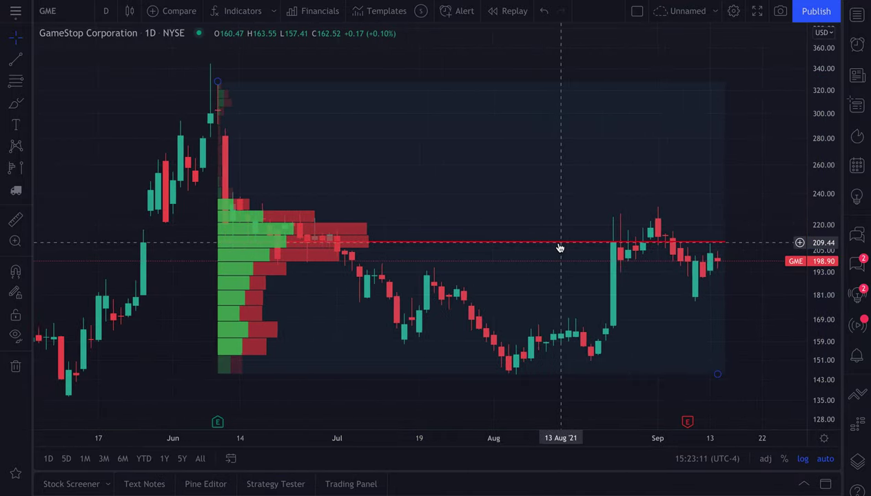
pyautogui.click(716, 247)
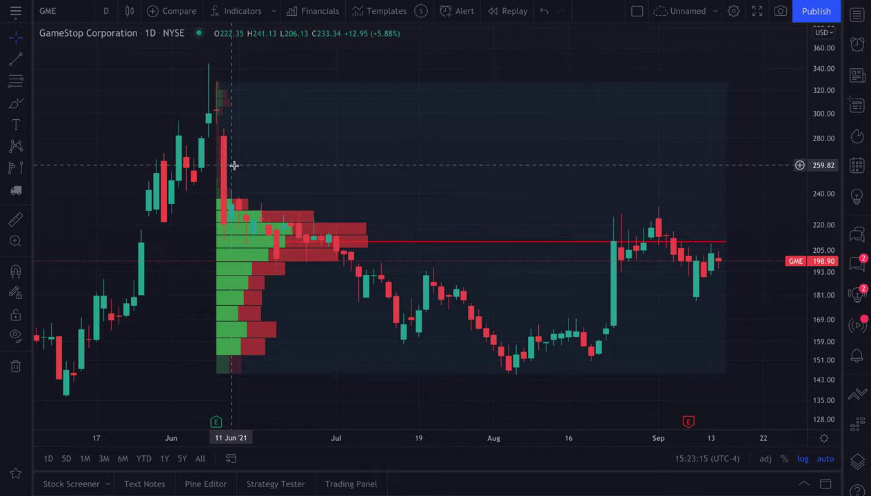
# Reopen the volume profile's style settings and move the dialog clear of the recent bars
pyautogui.click(15, 103)
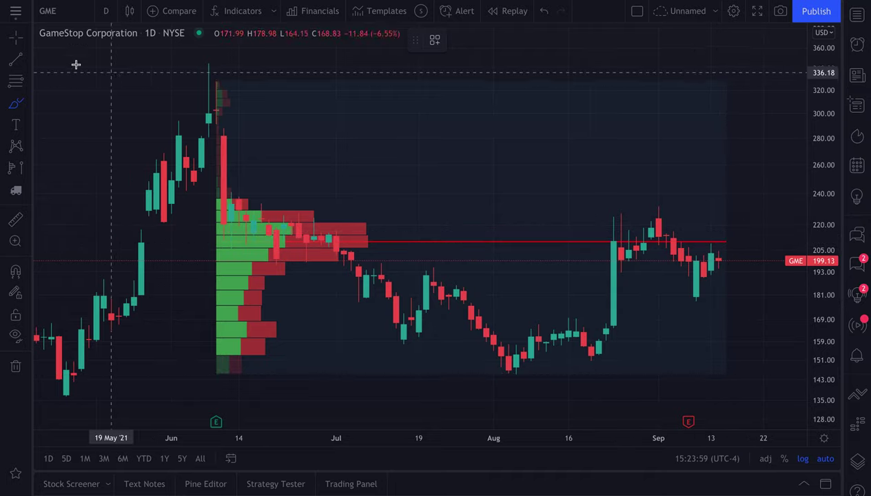
pyautogui.click(15, 38)
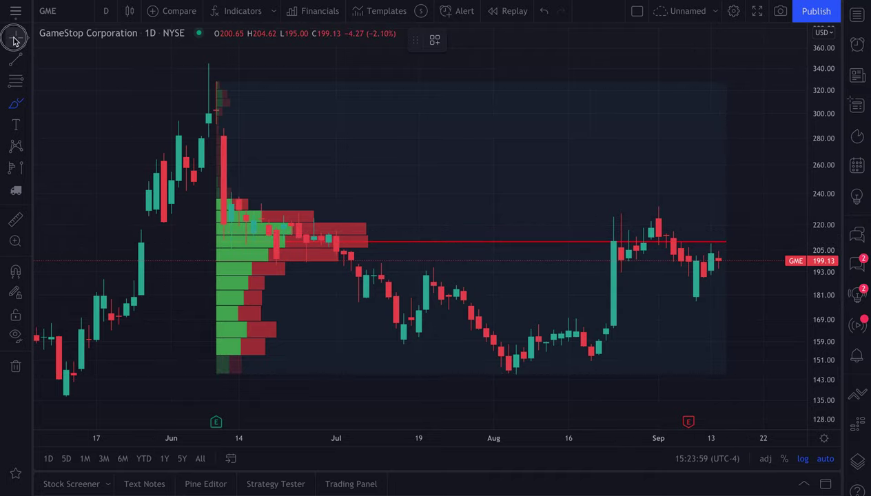
pyautogui.doubleClick(216, 83)
pyautogui.moveTo(436, 31); pyautogui.dragTo(102, 17)
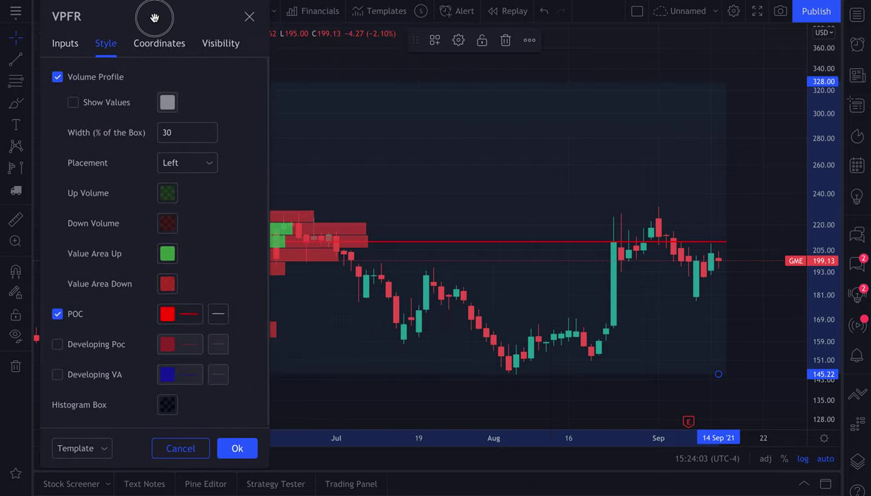
# Hide the profile's POC line for comparison and show it again
pyautogui.click(58, 314)
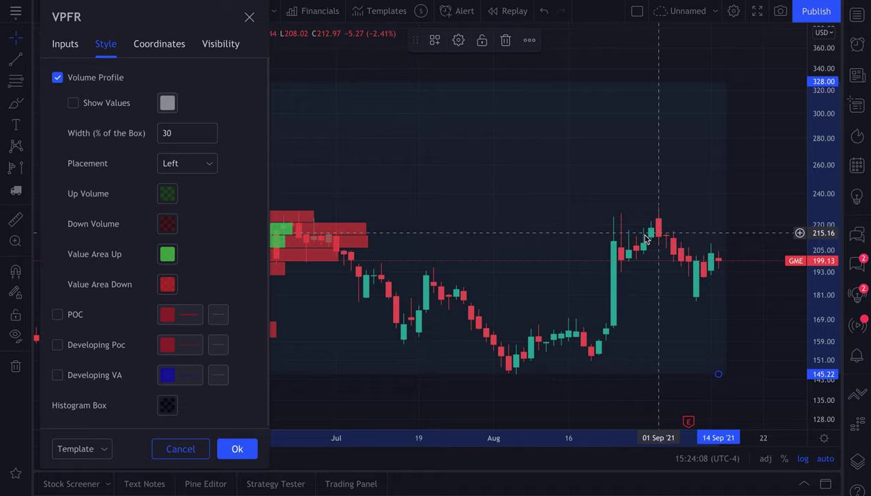
pyautogui.click(58, 315)
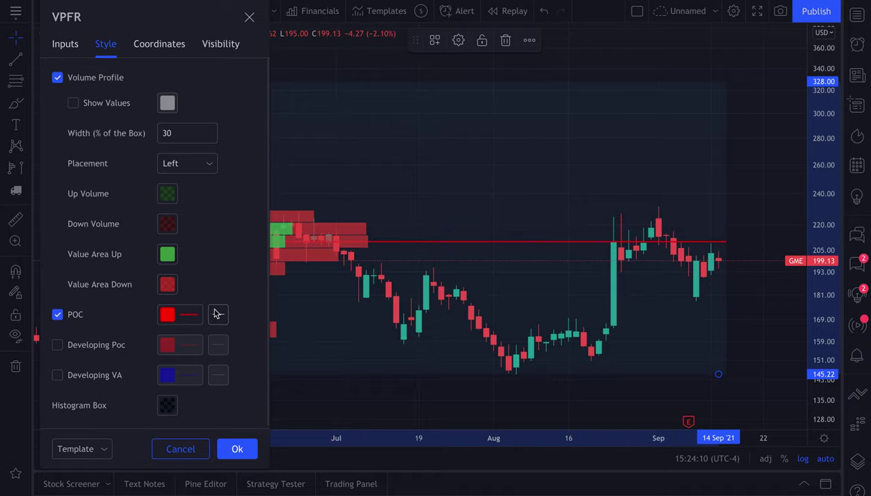
# Try yellow as the colour of the profile's POC line, and recolour it red
pyautogui.click(173, 313)
pyautogui.click(197, 298)
pyautogui.click(169, 298)
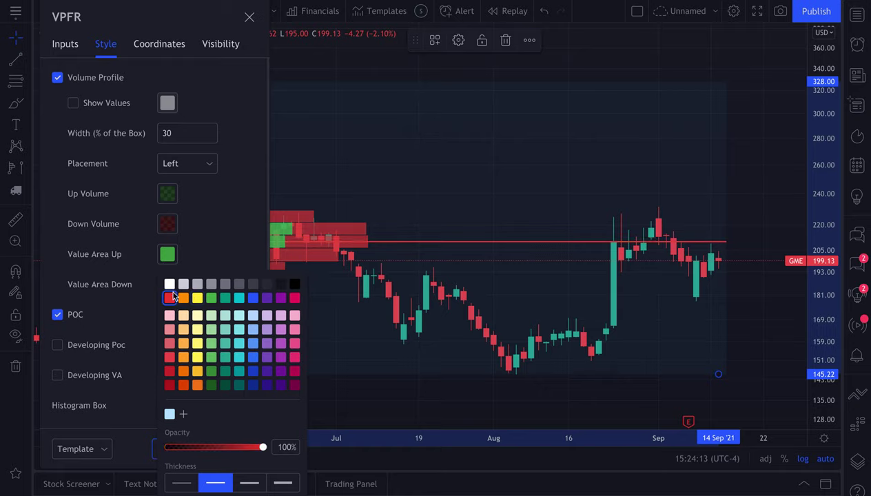
pyautogui.click(233, 237)
# Try the dashed and dotted styles on the POC line, and return it to Dashed Line
pyautogui.click(217, 313)
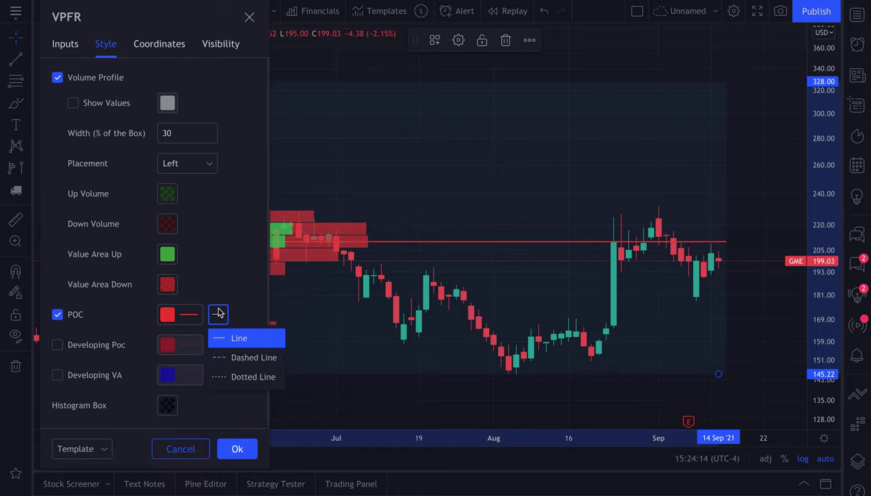
pyautogui.click(235, 357)
pyautogui.click(229, 375)
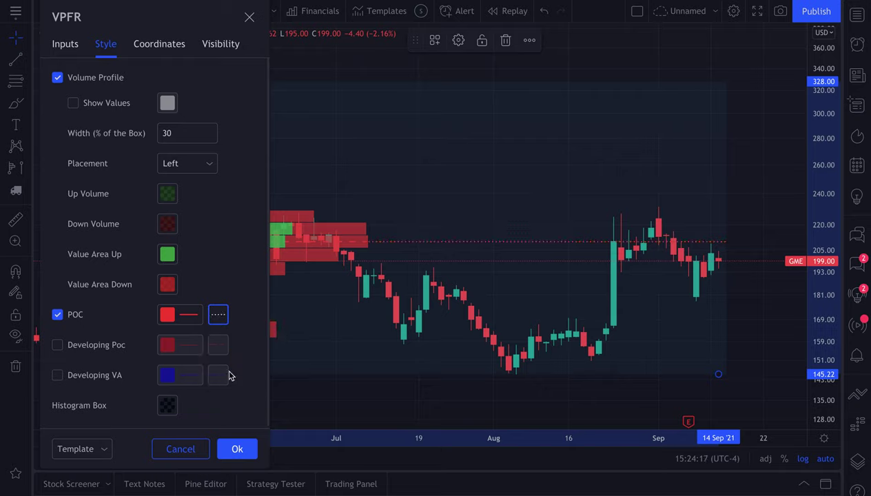
pyautogui.click(217, 314)
pyautogui.click(222, 355)
# Recolour the POC line white and set its style to a solid Line
pyautogui.click(167, 314)
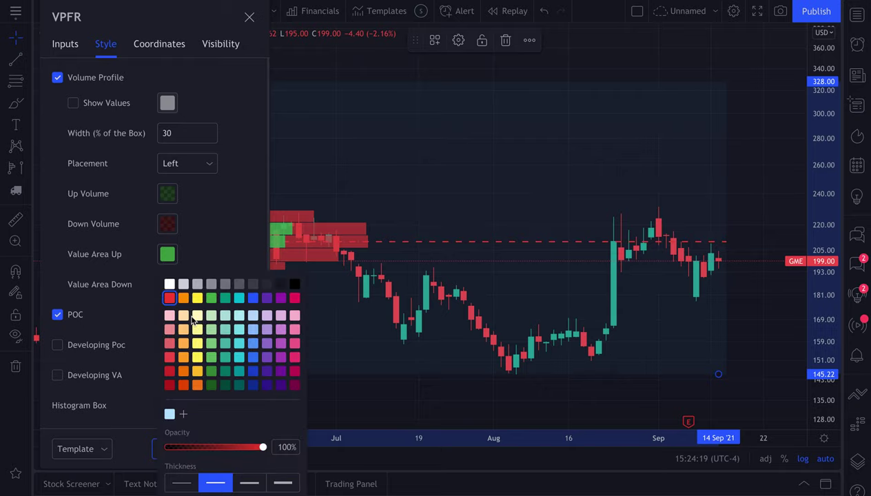
pyautogui.click(169, 284)
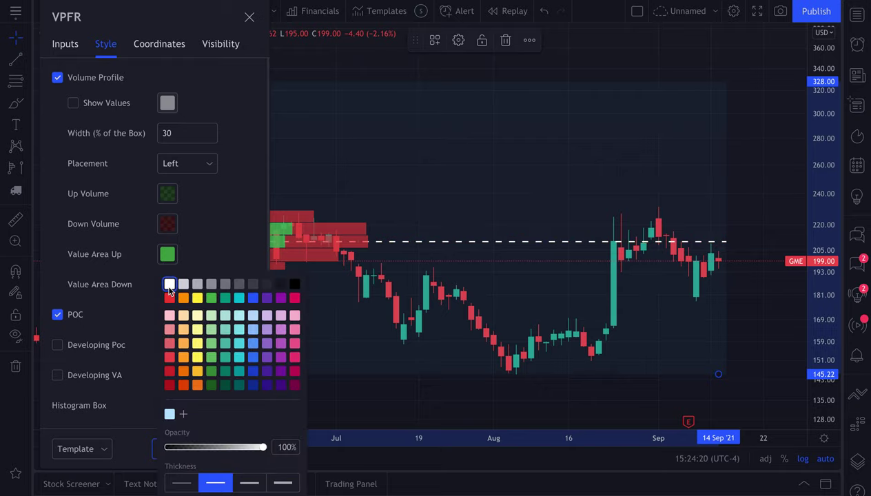
pyautogui.click(223, 274)
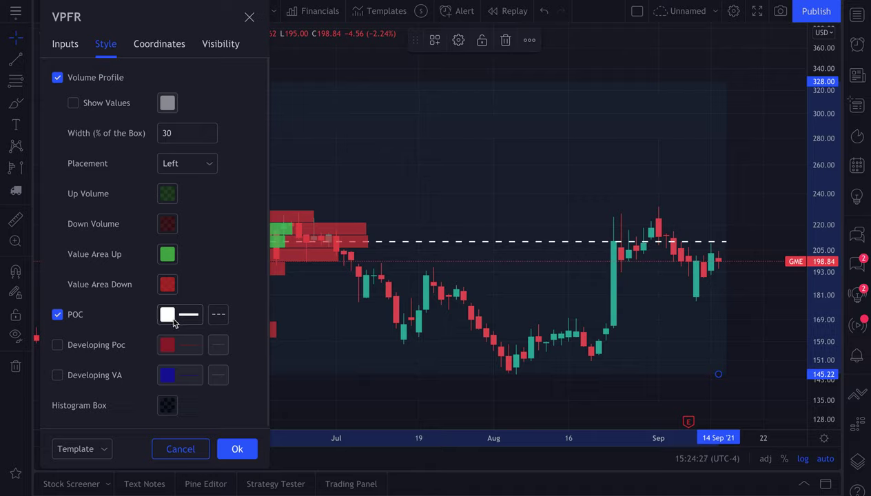
pyautogui.click(219, 314)
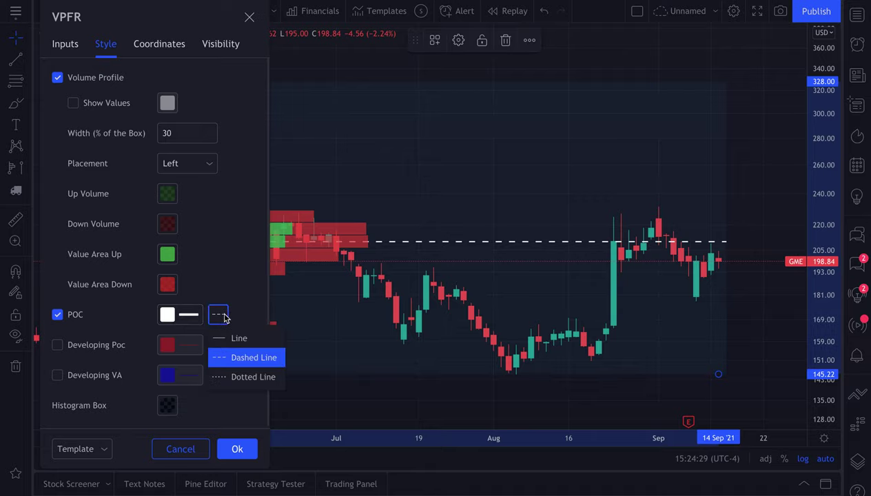
pyautogui.click(227, 337)
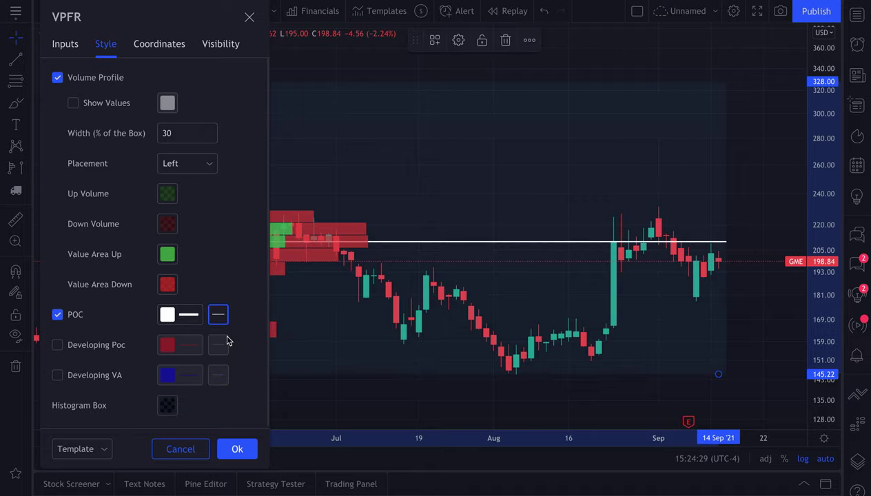
pyautogui.click(183, 317)
pyautogui.click(220, 224)
pyautogui.scroll(-1, 73, 335)
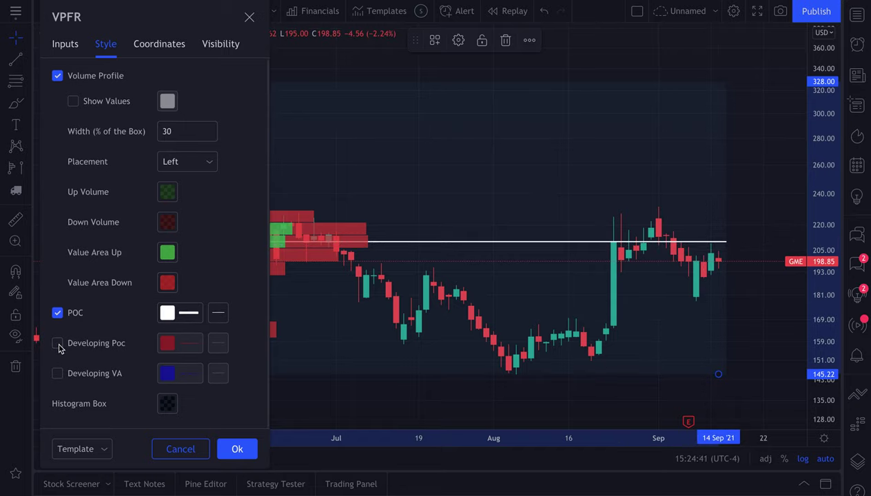
# Show the Developing Poc and Developing VA lines on the profile and hide both again
pyautogui.click(59, 346)
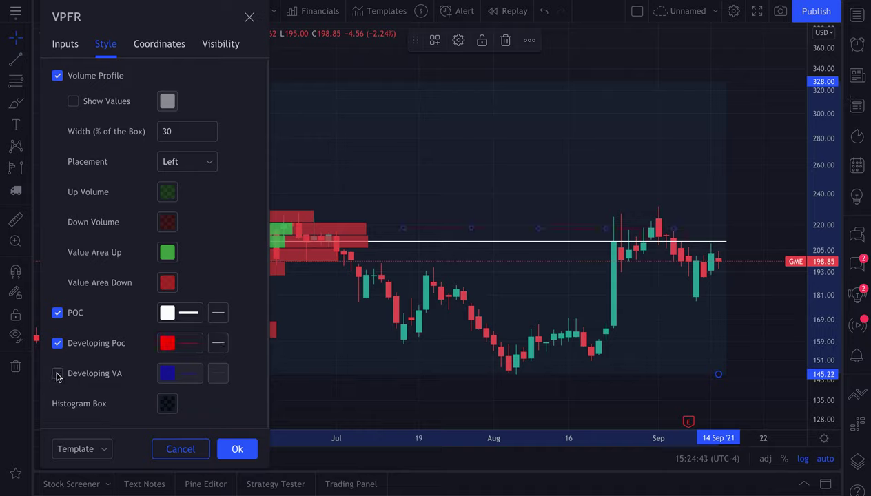
pyautogui.click(57, 375)
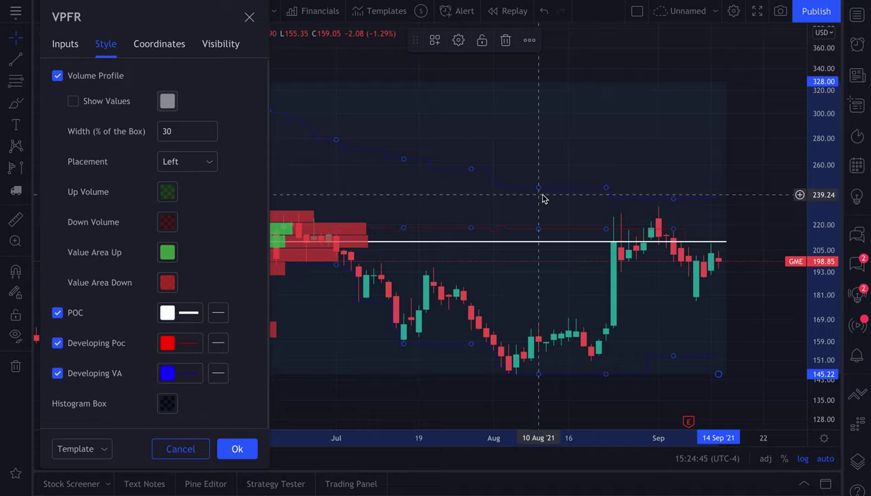
pyautogui.click(58, 375)
pyautogui.click(57, 343)
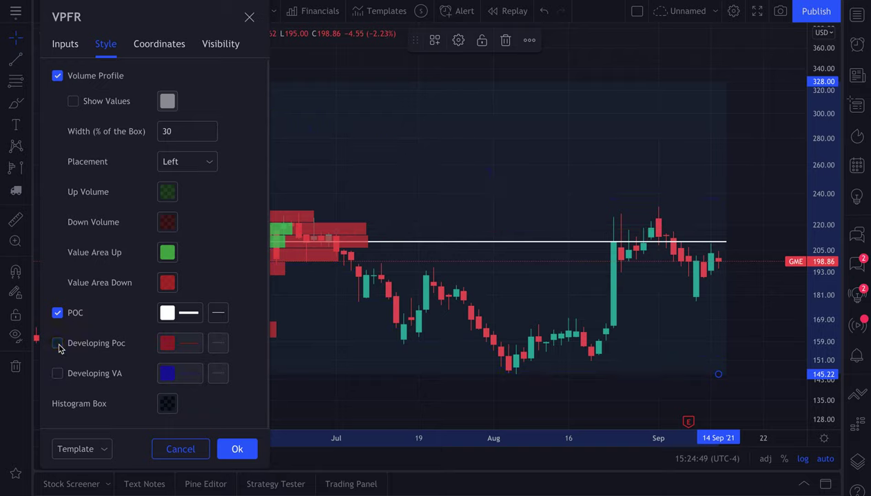
# Show the Developing Poc line and set it to the third thickness option
pyautogui.click(58, 344)
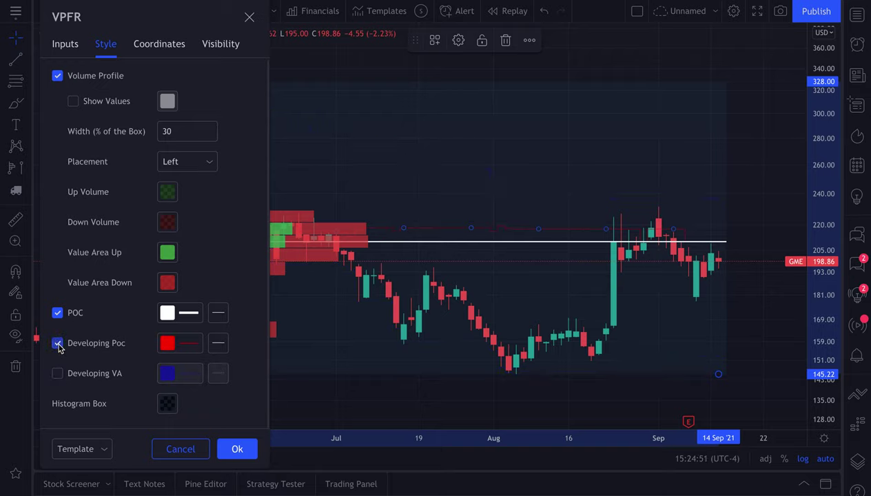
pyautogui.click(164, 343)
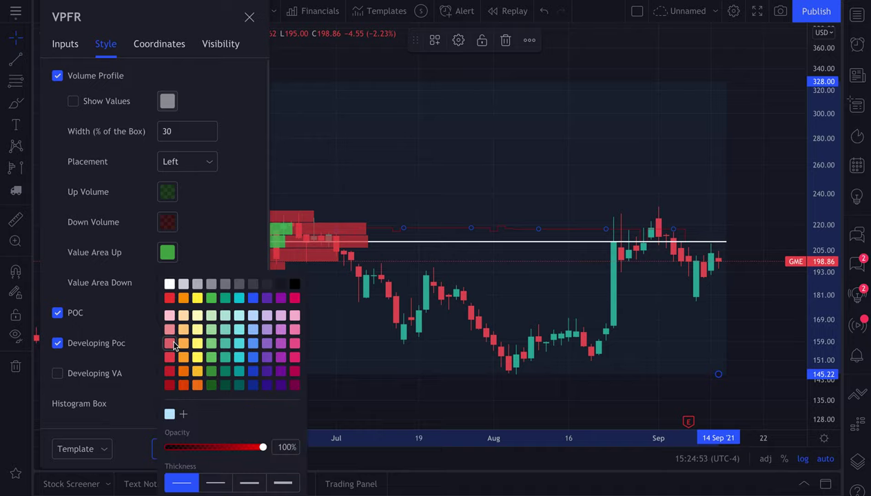
pyautogui.click(251, 484)
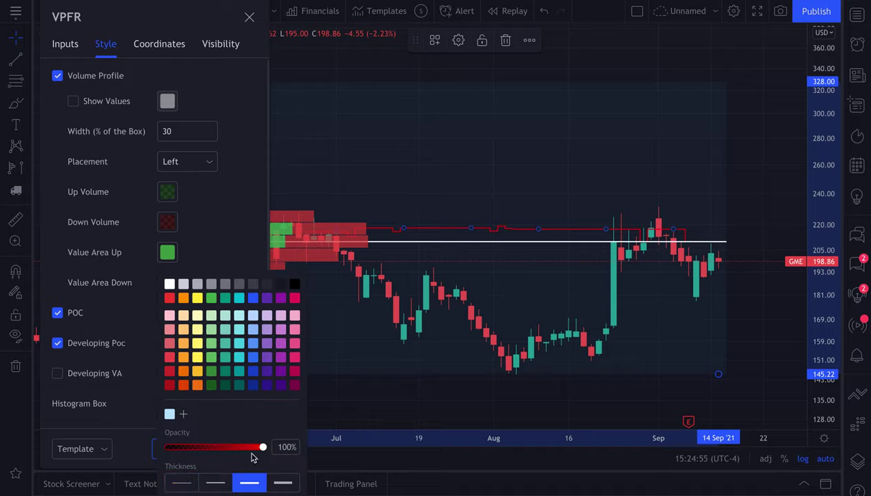
pyautogui.click(235, 230)
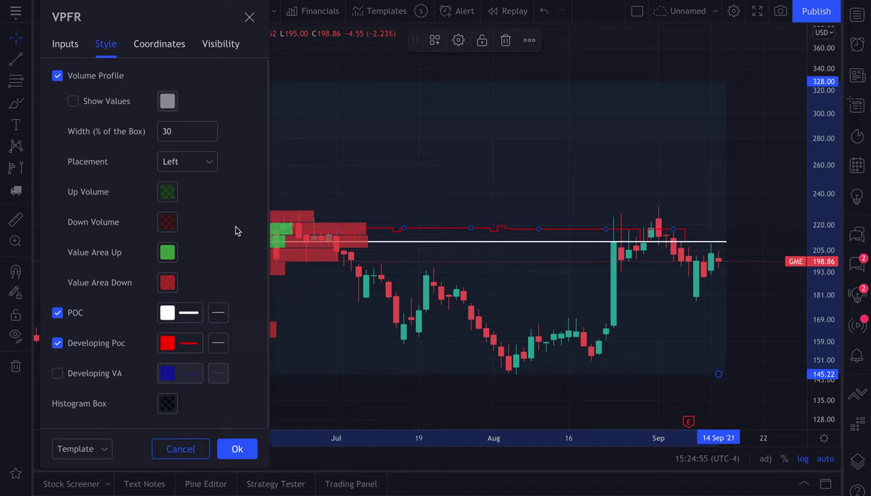
# Toggle the POC line off and on to compare it with the Developing Poc line, and apply the profile settings
pyautogui.click(58, 314)
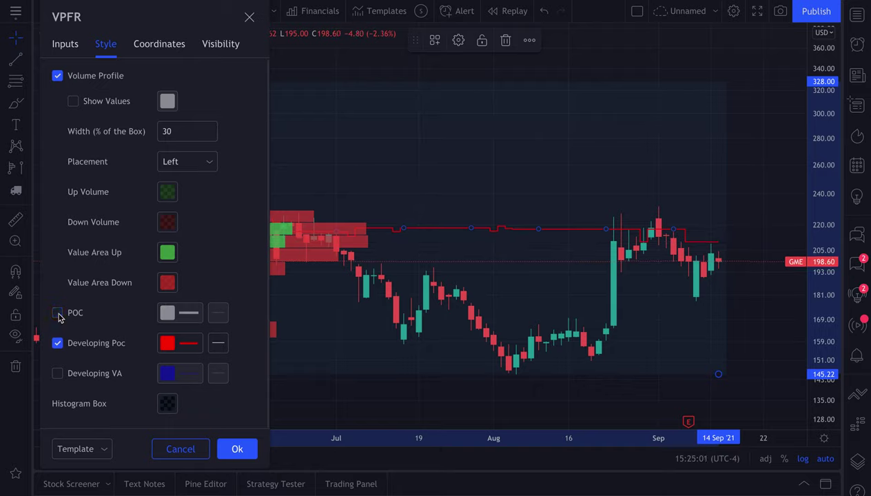
pyautogui.click(58, 314)
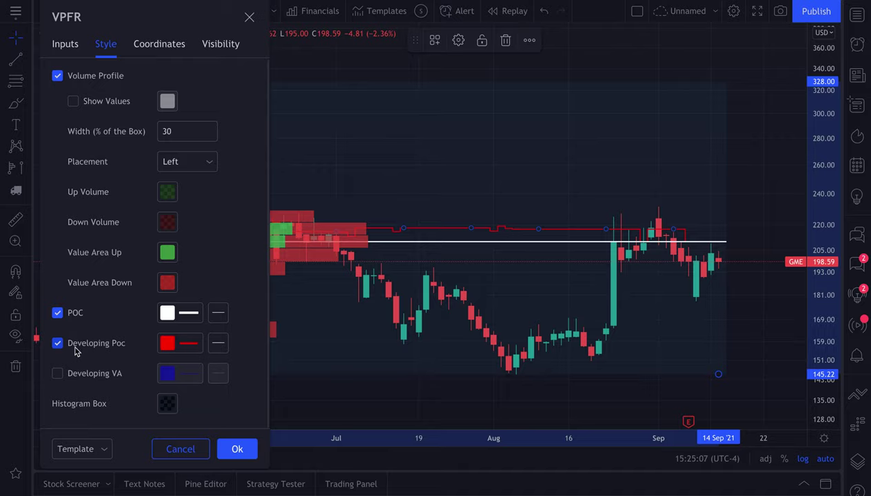
pyautogui.click(57, 315)
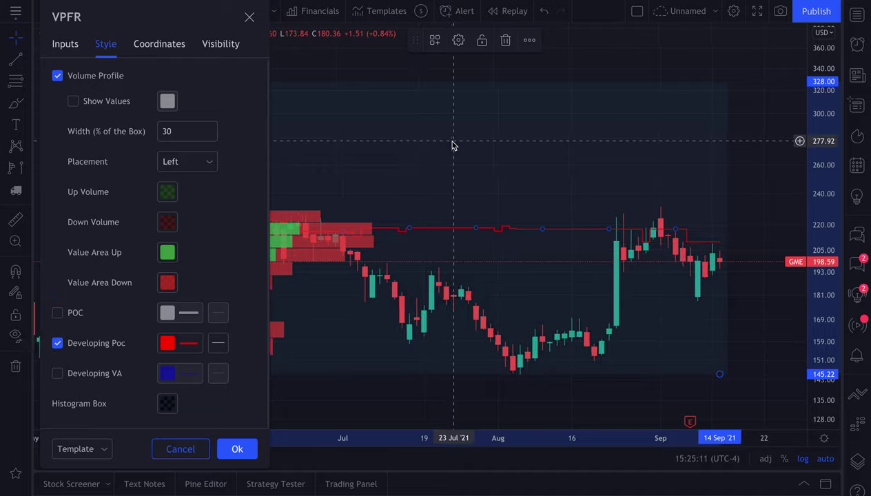
pyautogui.scroll(-3, 452, 144)
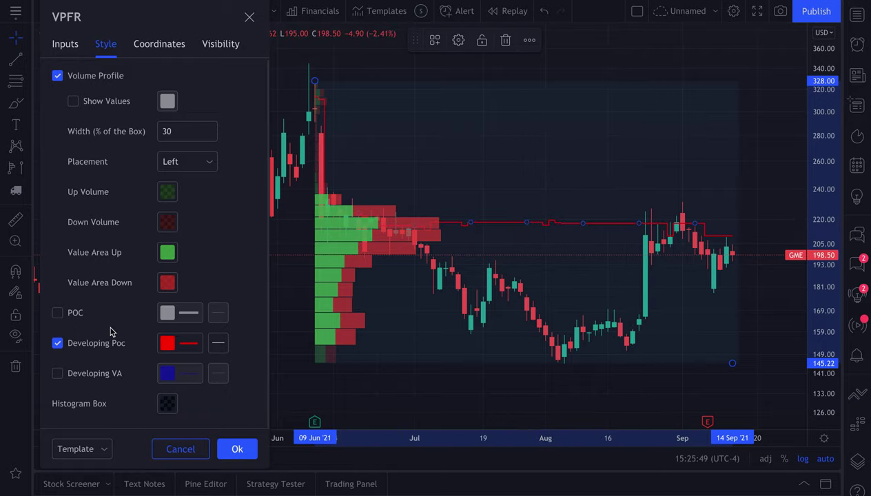
pyautogui.click(76, 313)
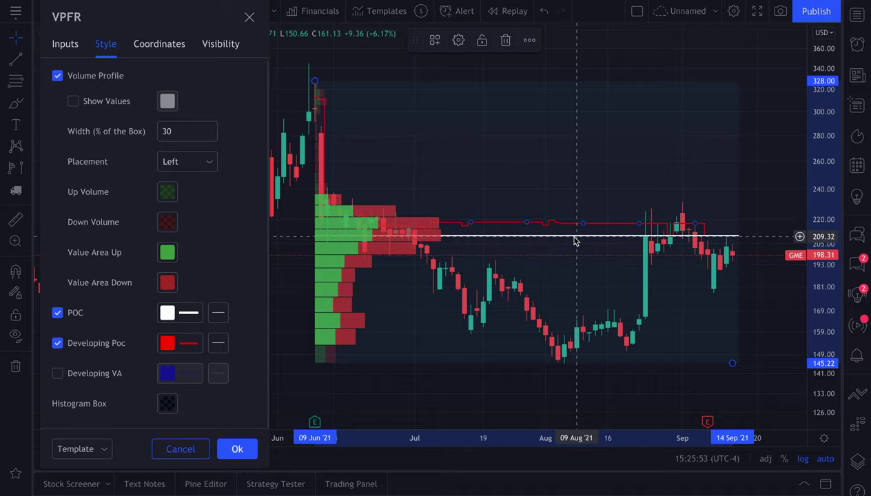
pyautogui.press('Return')
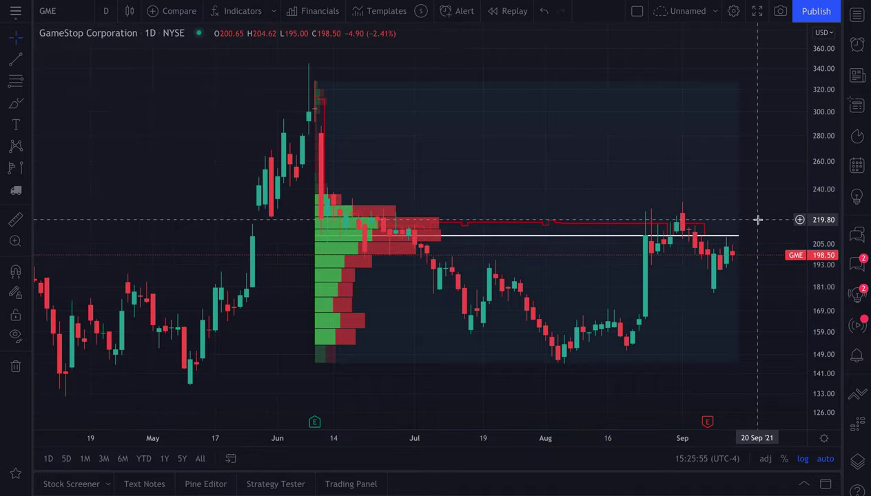
# Brush a loop around the price bars from late August to mid-September and undo the stroke
pyautogui.scroll(-2, 587, 208)
pyautogui.scroll(1, 586, 208)
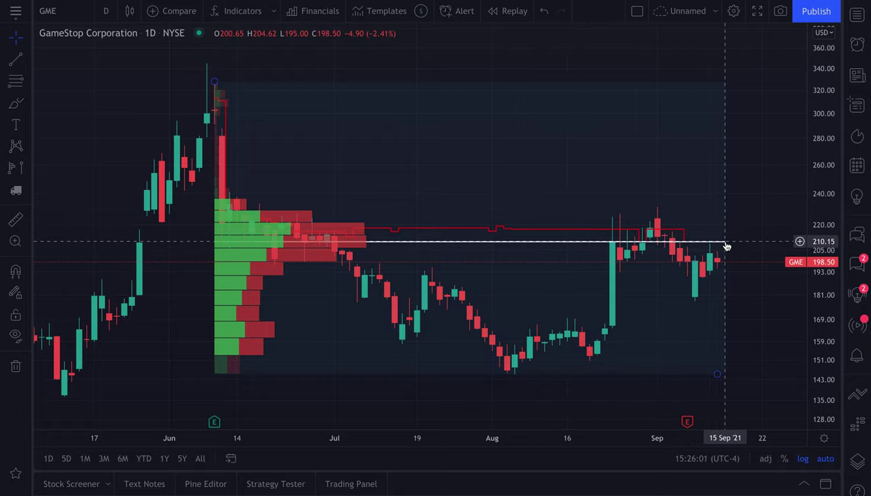
pyautogui.click(16, 102)
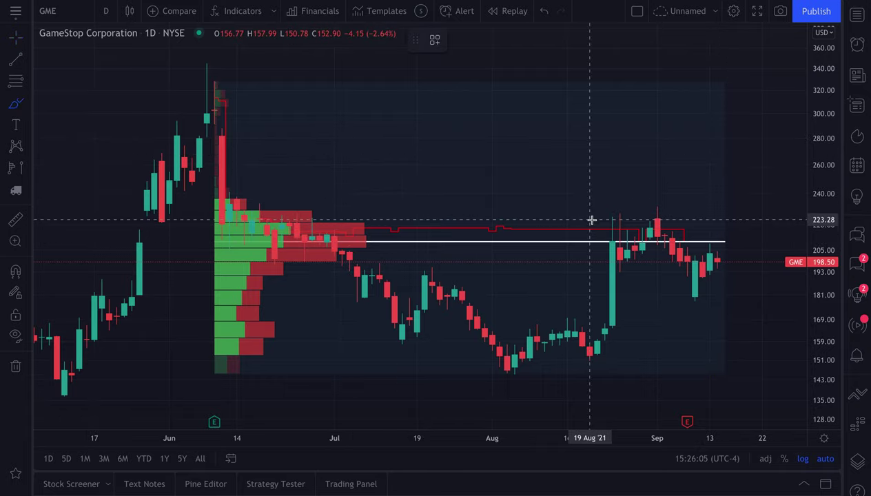
pyautogui.moveTo(589, 215)
pyautogui.mouseDown()
pyautogui.moveTo(590, 260)
pyautogui.moveTo(717, 259)
pyautogui.moveTo(719, 217)
pyautogui.moveTo(596, 214)
pyautogui.mouseUp()
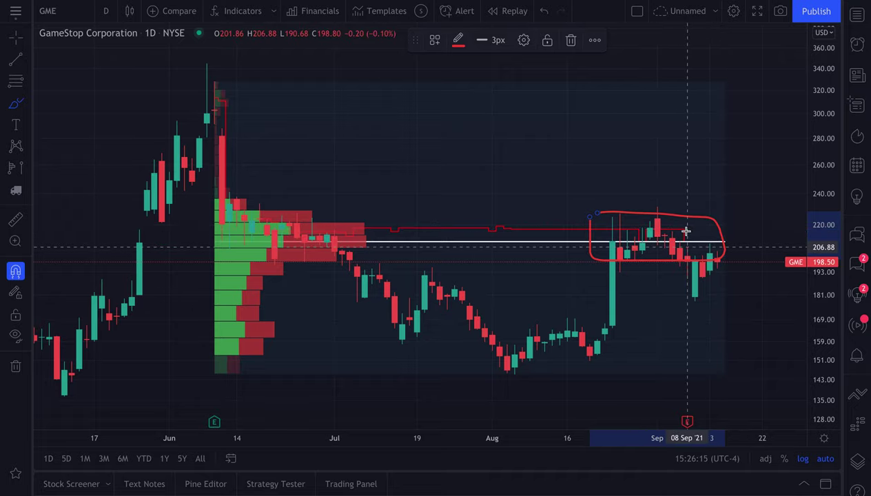
pyautogui.hotkey('ctrl', 'z')
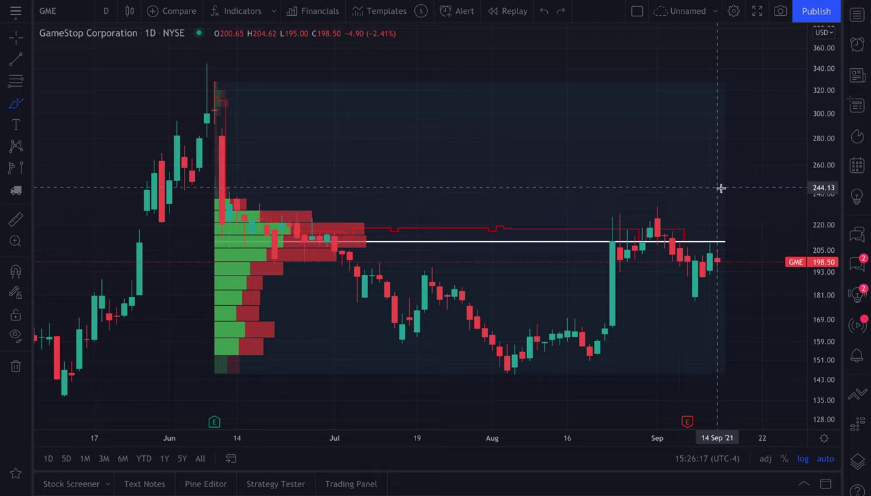
# Circle the recent end of the POC line with the Brush and undo the strokes
pyautogui.moveTo(729, 231)
pyautogui.mouseDown()
pyautogui.moveTo(671, 248)
pyautogui.moveTo(741, 247)
pyautogui.moveTo(695, 234)
pyautogui.moveTo(725, 249)
pyautogui.moveTo(725, 231)
pyautogui.moveTo(687, 230)
pyautogui.moveTo(713, 234)
pyautogui.moveTo(722, 261)
pyautogui.moveTo(731, 257)
pyautogui.mouseUp()
pyautogui.hotkey('ctrl', 'z')
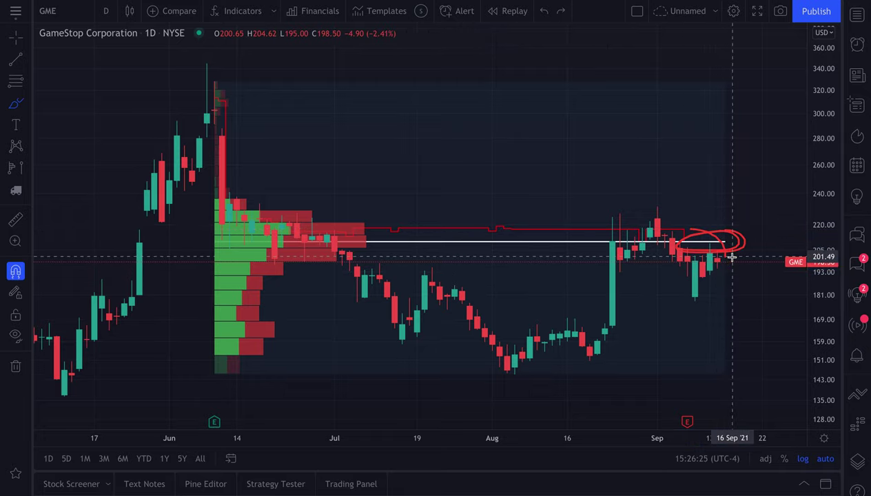
pyautogui.hotkey('ctrl', 'z')
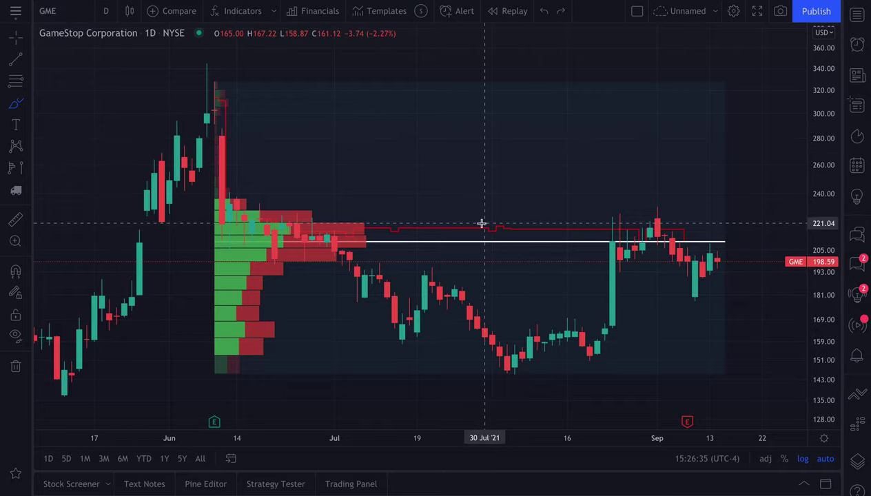
pyautogui.scroll(-8, 469, 238)
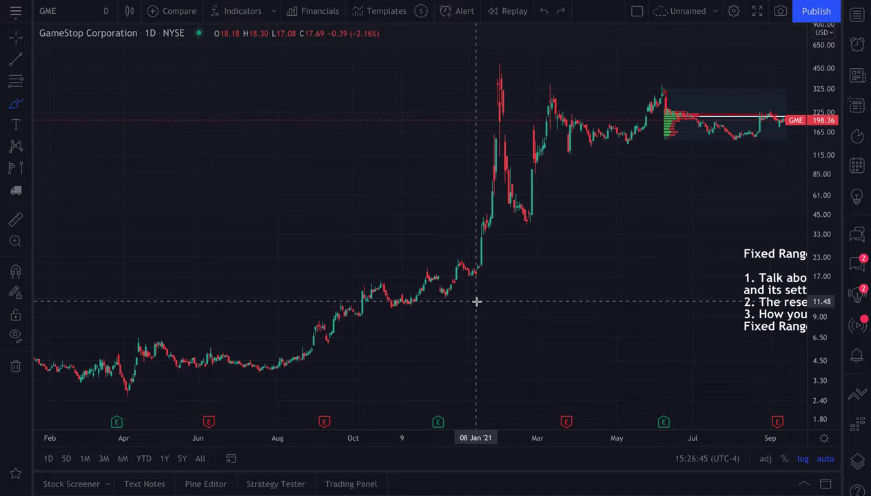
pyautogui.scroll(8, 476, 302)
pyautogui.scroll(1, 476, 302)
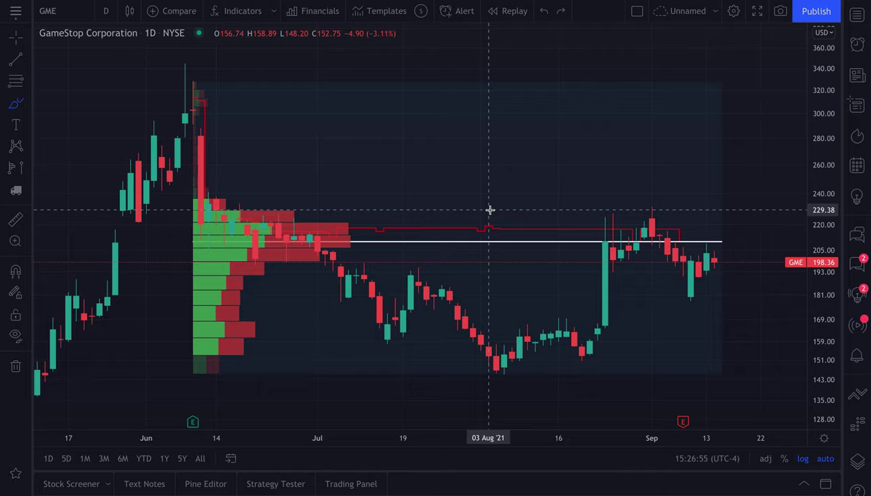
pyautogui.click(26, 168)
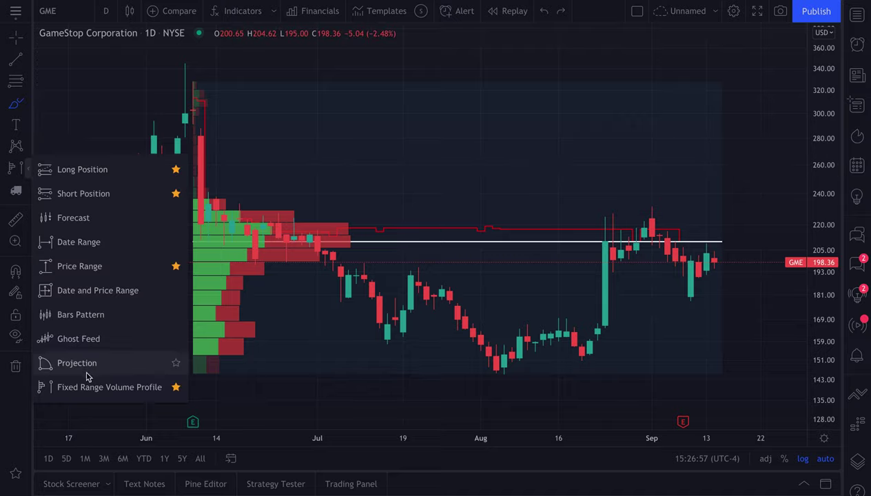
pyautogui.click(28, 171)
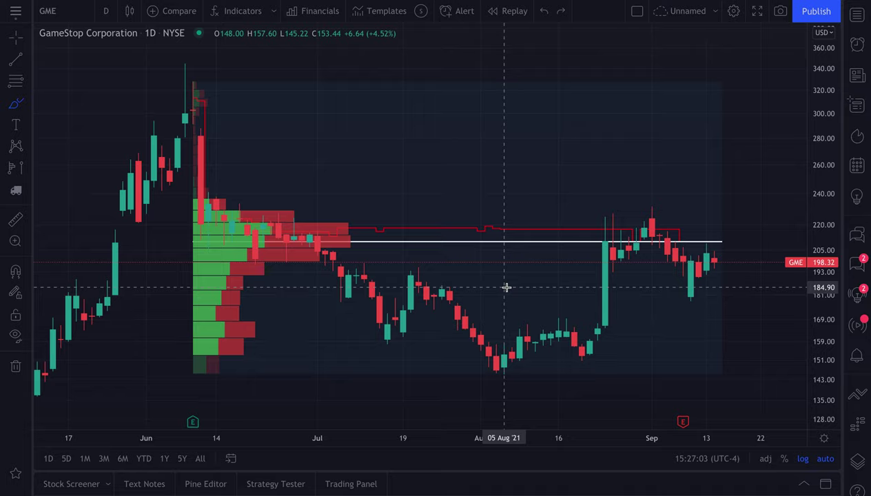
pyautogui.scroll(2, 424, 204)
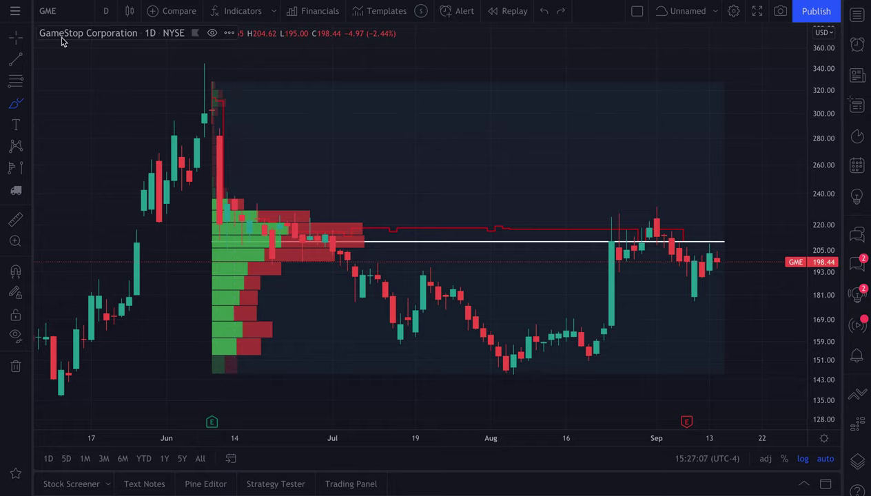
# Reopen the volume profile's style settings and hide the Developing Poc line, keeping the POC line shown
pyautogui.doubleClick(213, 84)
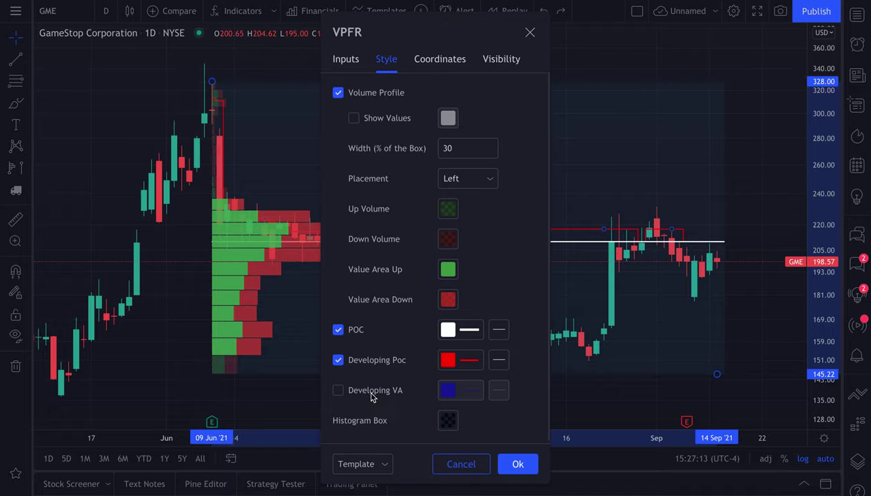
pyautogui.doubleClick(355, 331)
pyautogui.click(357, 365)
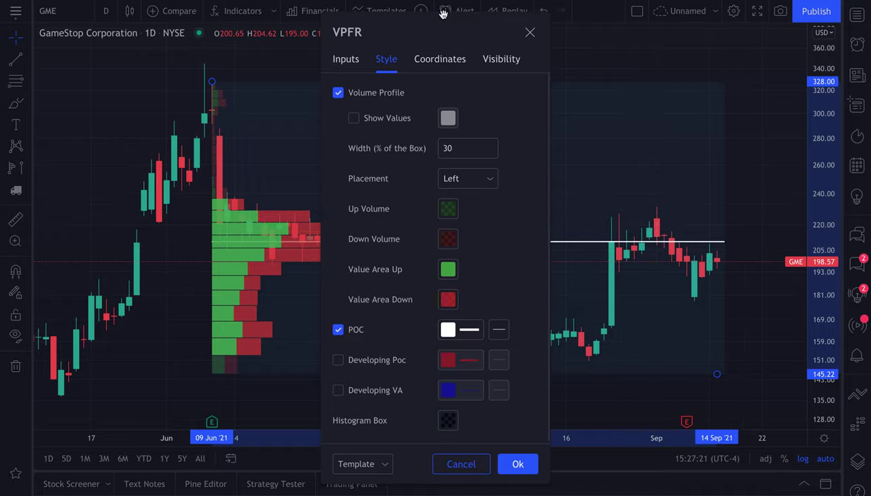
# Move the settings dialog off the chart and toggle the Developing Poc line on and off to compare it with the POC
pyautogui.moveTo(439, 31); pyautogui.dragTo(150, 26)
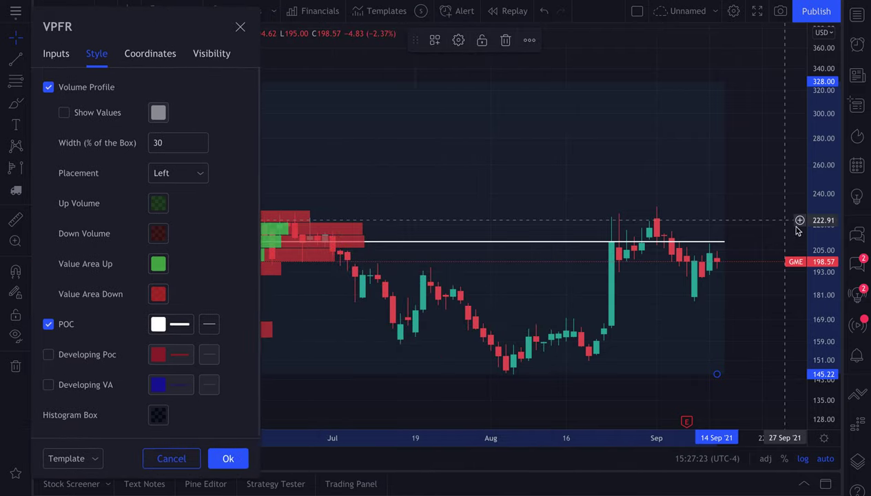
pyautogui.click(68, 356)
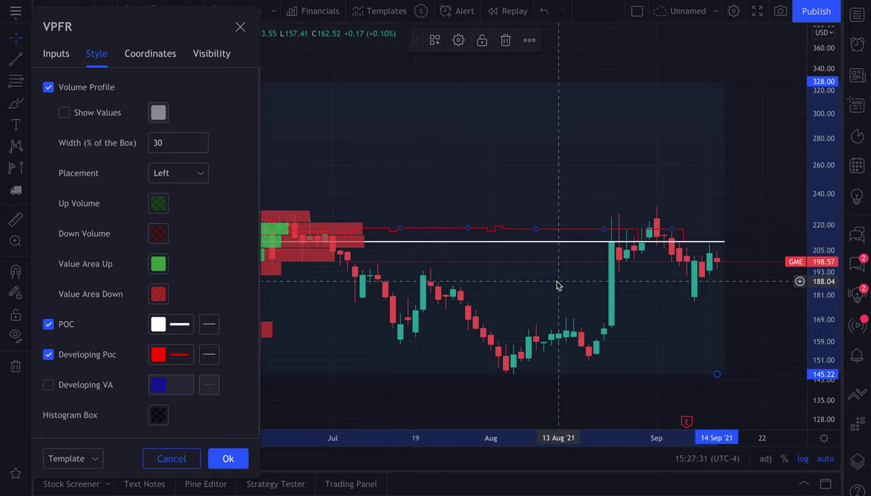
pyautogui.click(84, 358)
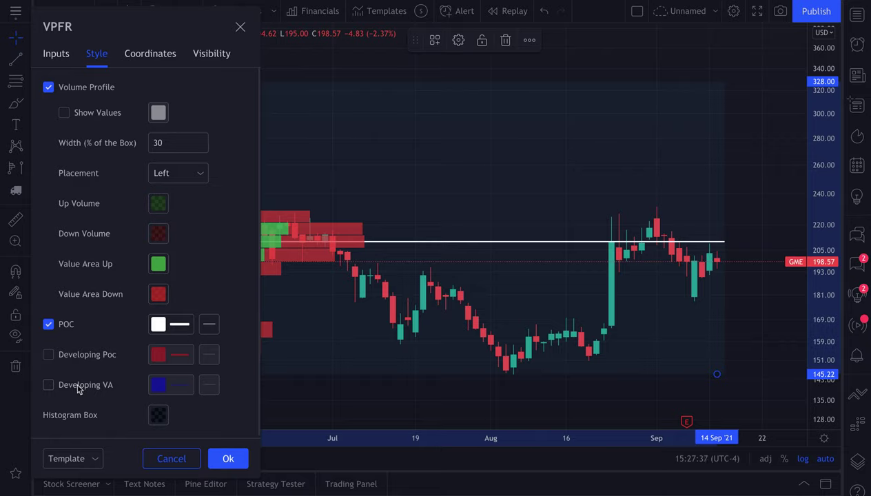
# Show the Developing VA lines on the volume profile and check the Value Area Volume input behind them
pyautogui.click(79, 389)
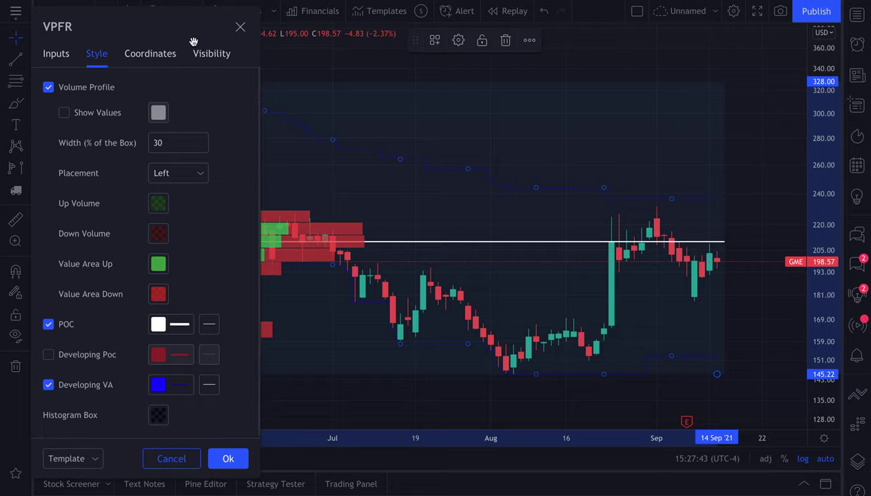
pyautogui.click(60, 54)
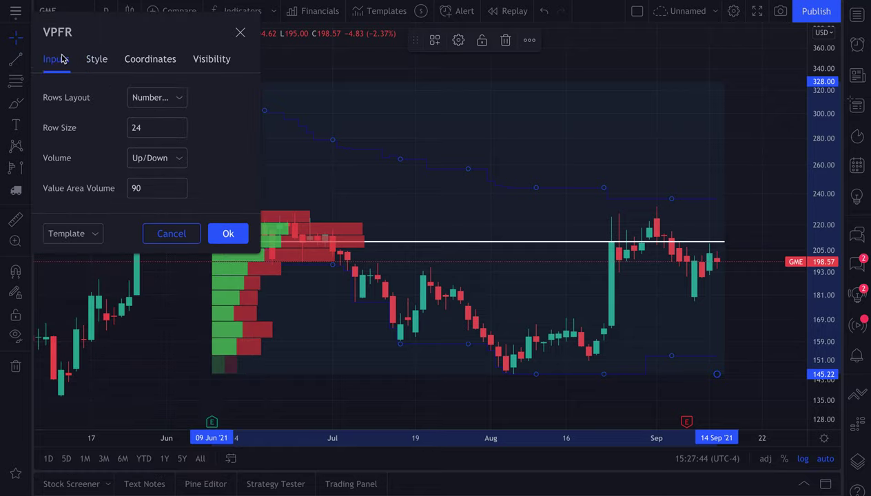
pyautogui.click(153, 188)
pyautogui.moveTo(162, 43); pyautogui.dragTo(678, 154)
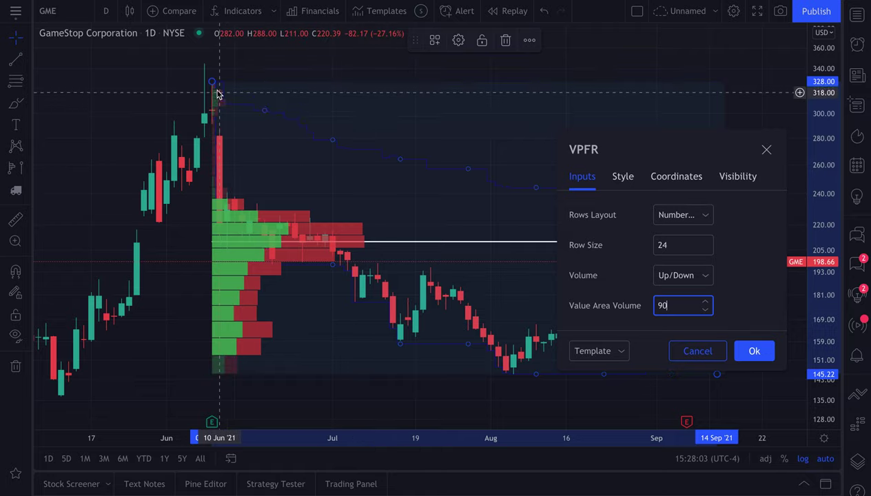
pyautogui.click(622, 177)
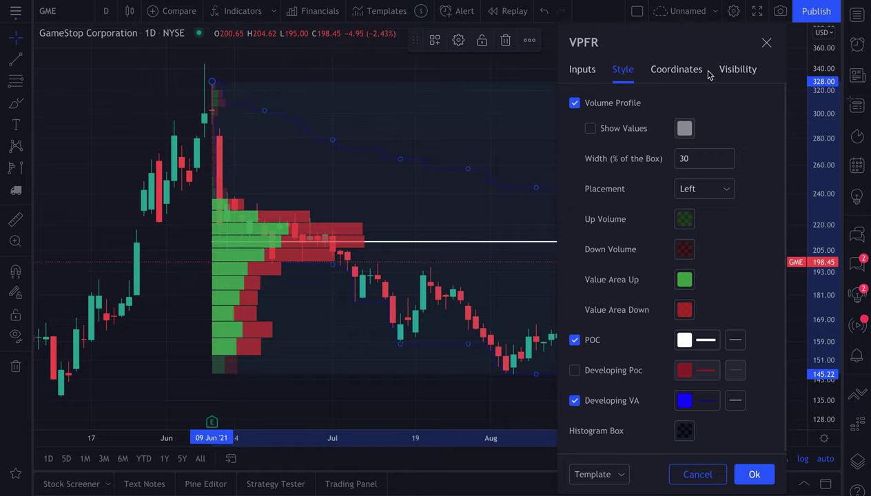
pyautogui.click(766, 42)
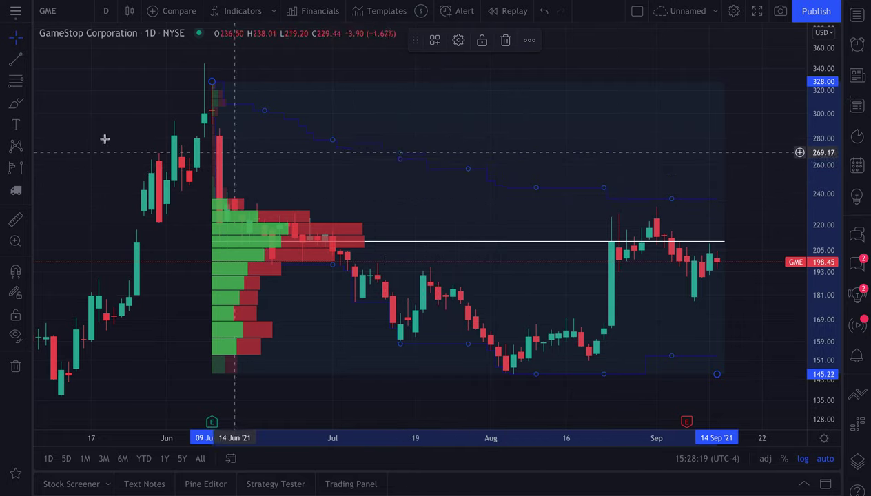
# Trace the upper and lower Developing VA lines with the Brush, ending each in an arrowhead, and undo the strokes
pyautogui.click(15, 103)
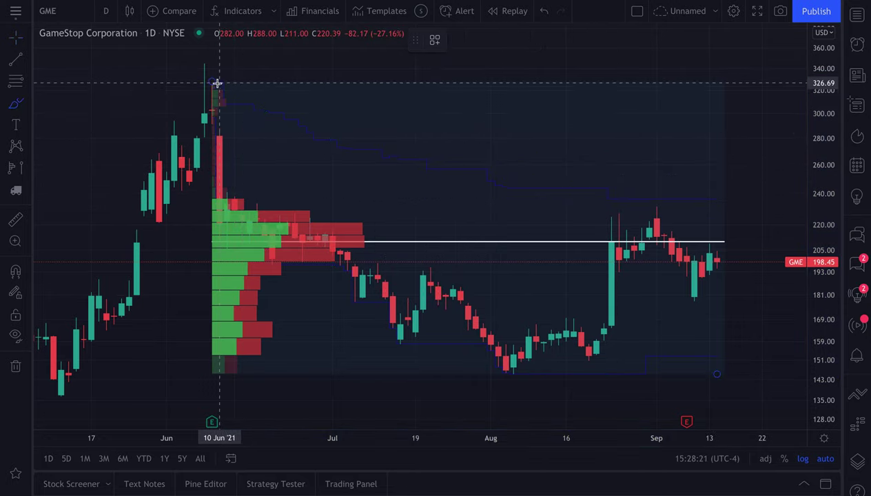
pyautogui.moveTo(217, 83)
pyautogui.mouseDown()
pyautogui.moveTo(301, 120)
pyautogui.moveTo(569, 190)
pyautogui.moveTo(721, 208)
pyautogui.moveTo(703, 211)
pyautogui.mouseUp()
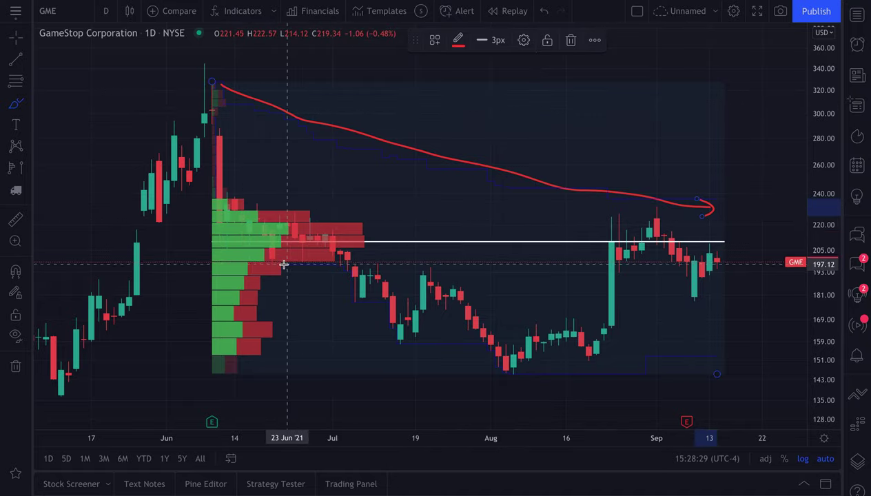
pyautogui.moveTo(283, 265)
pyautogui.mouseDown()
pyautogui.moveTo(440, 331)
pyautogui.moveTo(657, 359)
pyautogui.moveTo(729, 357)
pyautogui.moveTo(717, 368)
pyautogui.mouseUp()
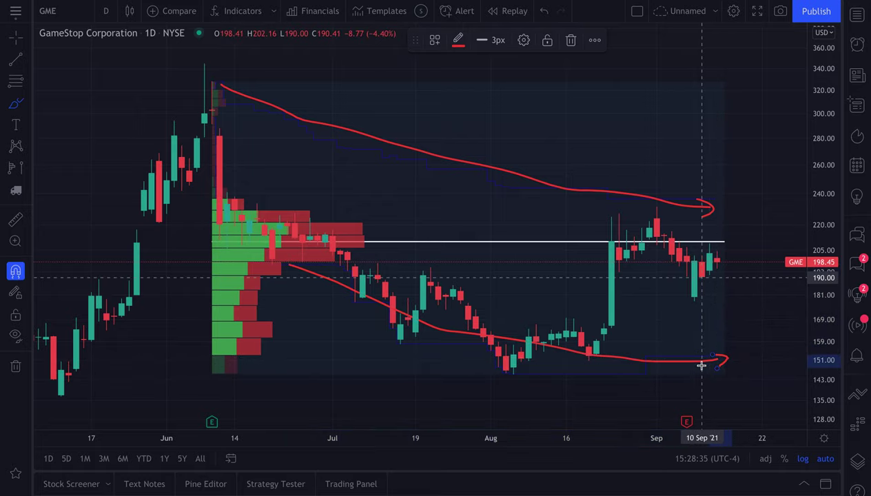
pyautogui.hotkey('ctrl', 'z')
pyautogui.hotkey('ctrl', 'z')
pyautogui.hotkey('ctrl', 'z')
pyautogui.hotkey('ctrl', 'z')
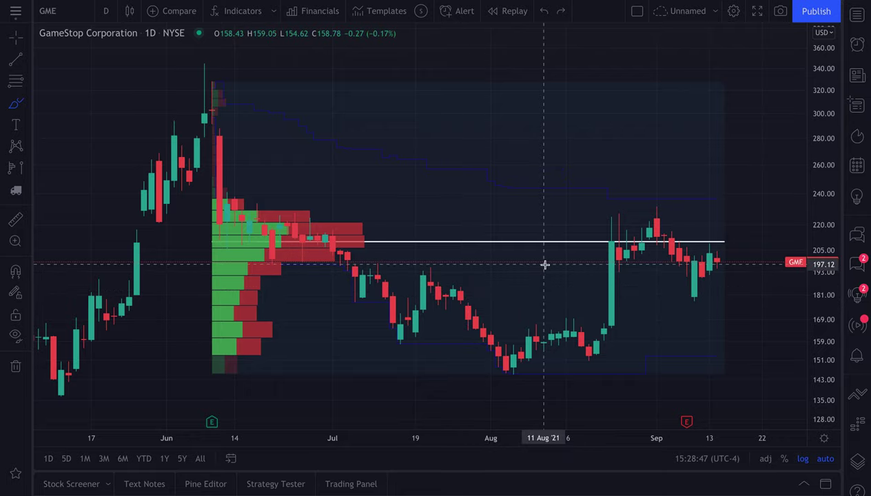
# Brush from the ends of the Developing VA lines back to the histogram's value area high and low, and undo the strokes
pyautogui.moveTo(220, 81)
pyautogui.mouseDown()
pyautogui.moveTo(441, 170)
pyautogui.moveTo(679, 210)
pyautogui.moveTo(715, 199)
pyautogui.moveTo(218, 194)
pyautogui.mouseUp()
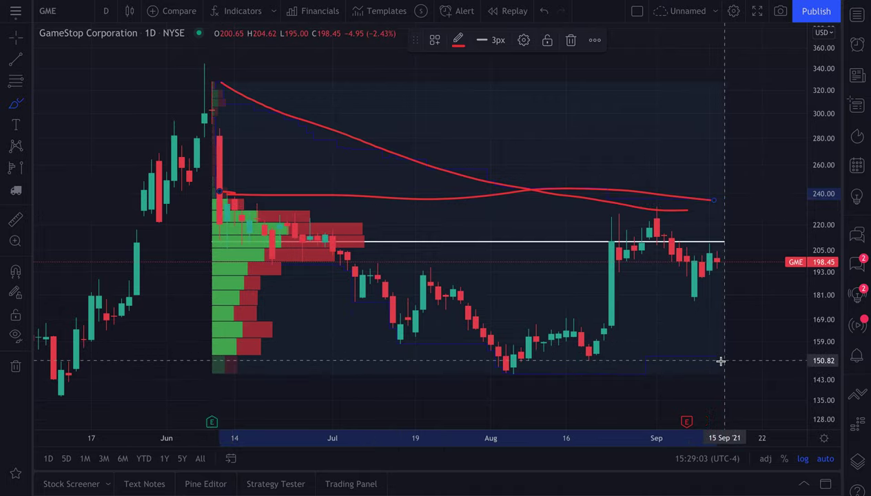
pyautogui.moveTo(717, 356)
pyautogui.mouseDown()
pyautogui.moveTo(544, 350)
pyautogui.moveTo(338, 375)
pyautogui.moveTo(212, 353)
pyautogui.mouseUp()
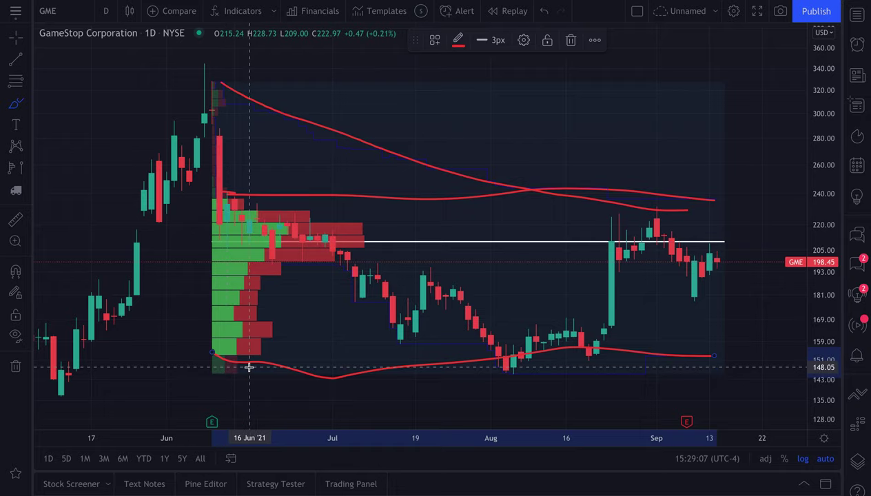
pyautogui.hotkey('ctrl', 'z')
pyautogui.hotkey('ctrl', 'z')
pyautogui.hotkey('ctrl', 'z')
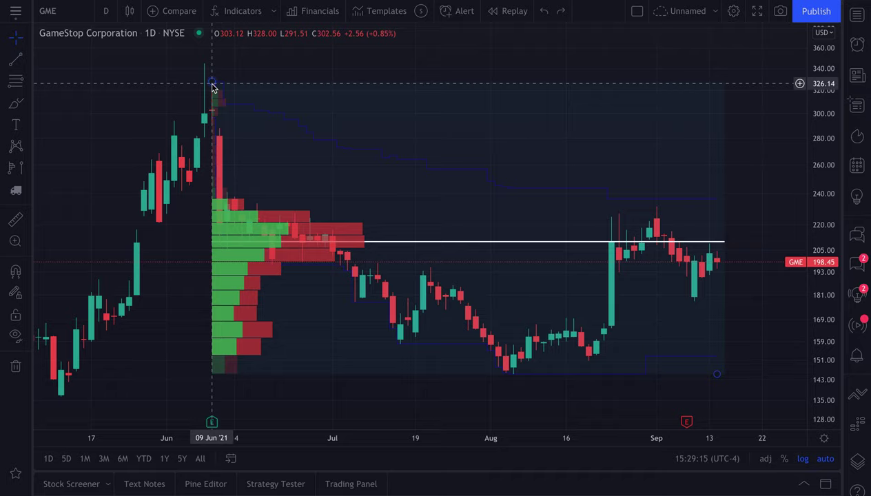
# Reopen the volume profile's style settings and hide the Developing VA lines
pyautogui.doubleClick(212, 84)
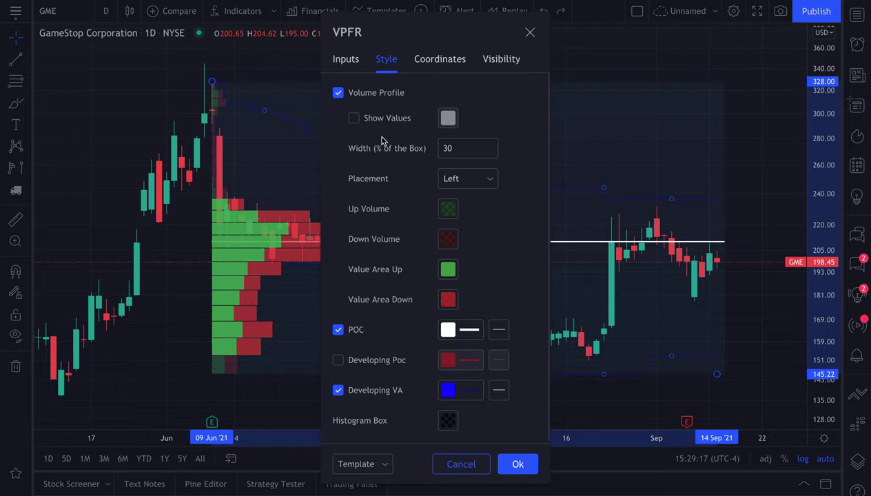
pyautogui.click(376, 391)
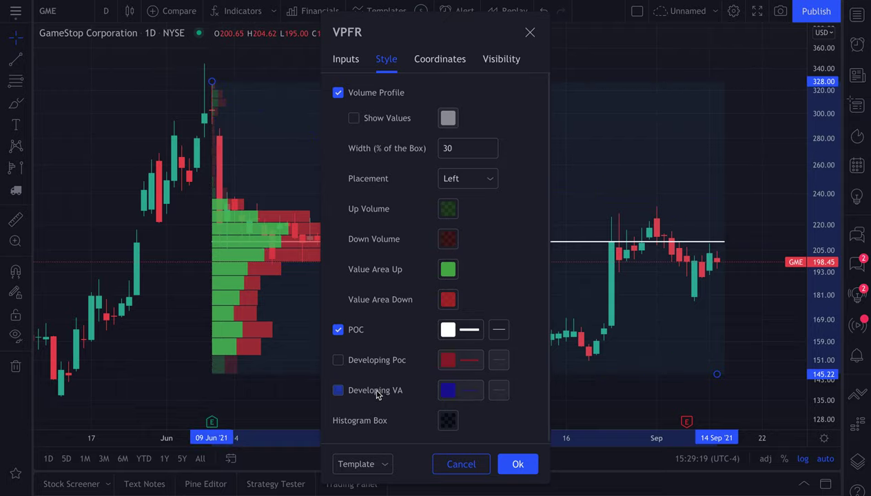
# Set the volume profile's first coordinate to bar 230, keeping the second at bar 299, and close the settings
pyautogui.click(434, 62)
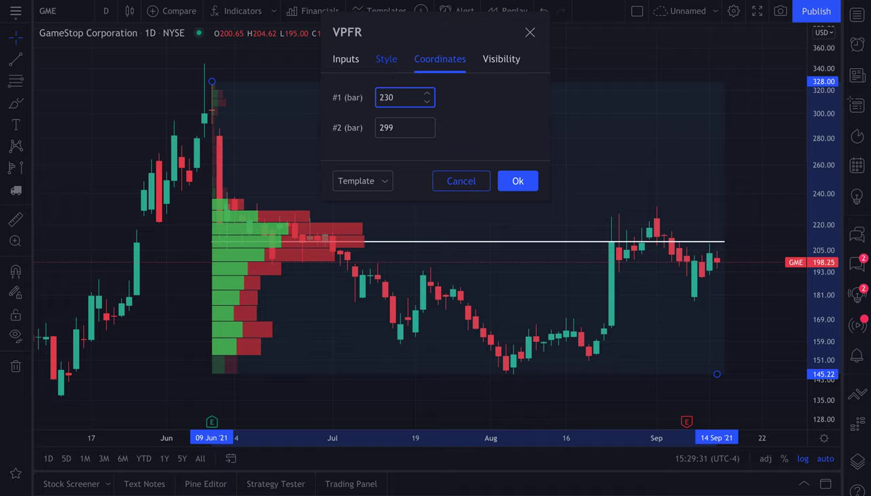
pyautogui.click(29, 168)
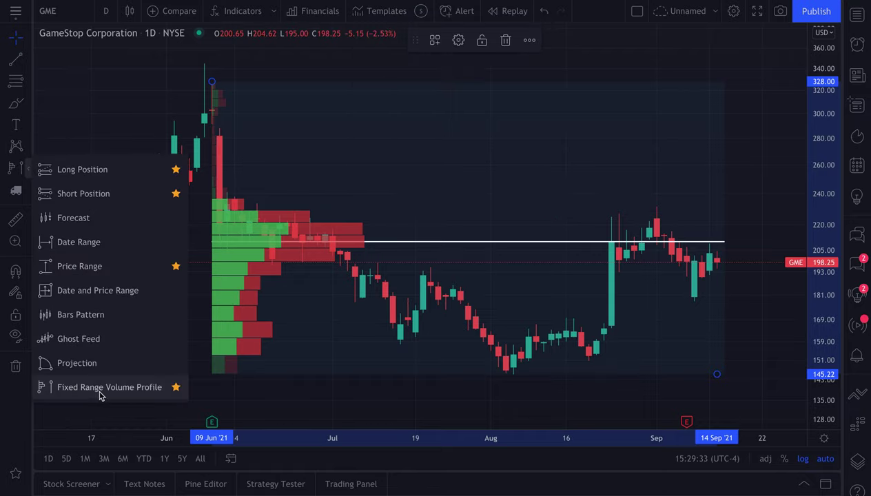
pyautogui.click(459, 42)
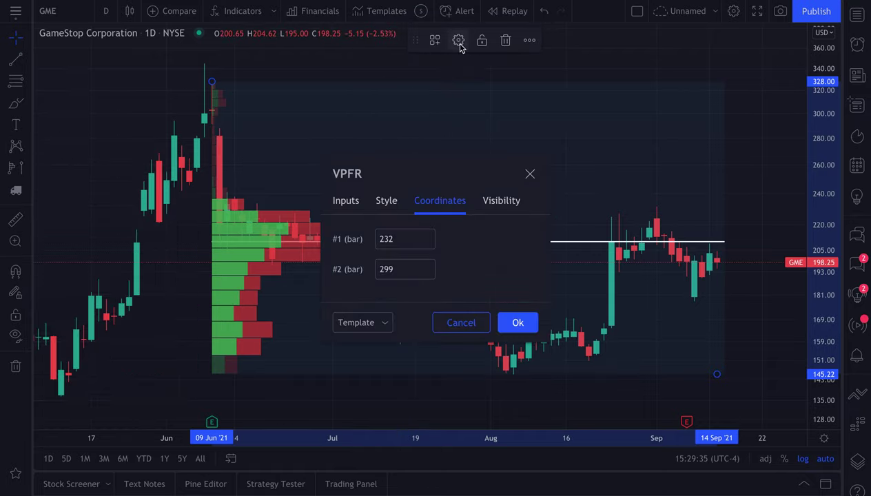
pyautogui.click(405, 239)
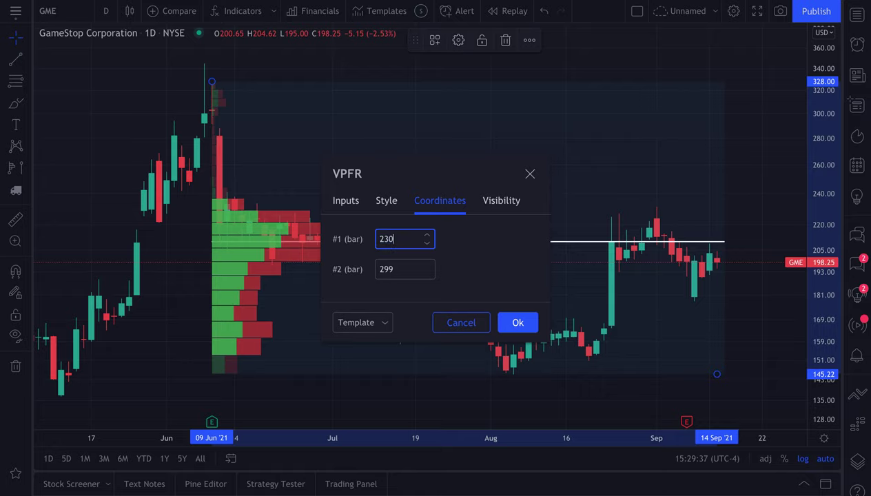
pyautogui.click(391, 268)
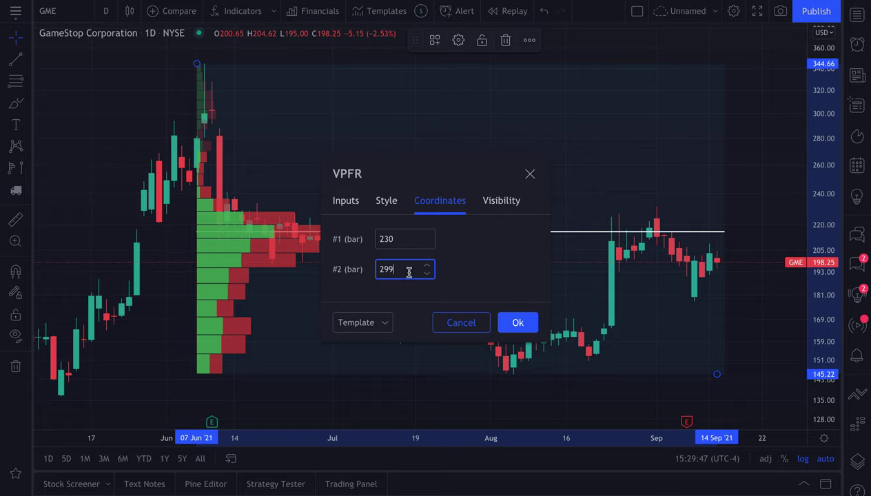
pyautogui.click(527, 176)
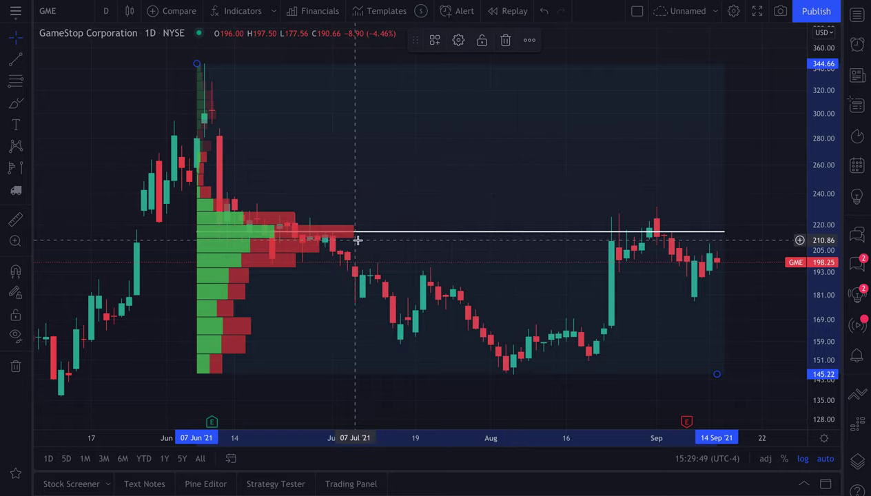
pyautogui.scroll(-1, 359, 244)
pyautogui.scroll(-1, 359, 245)
pyautogui.scroll(2, 372, 241)
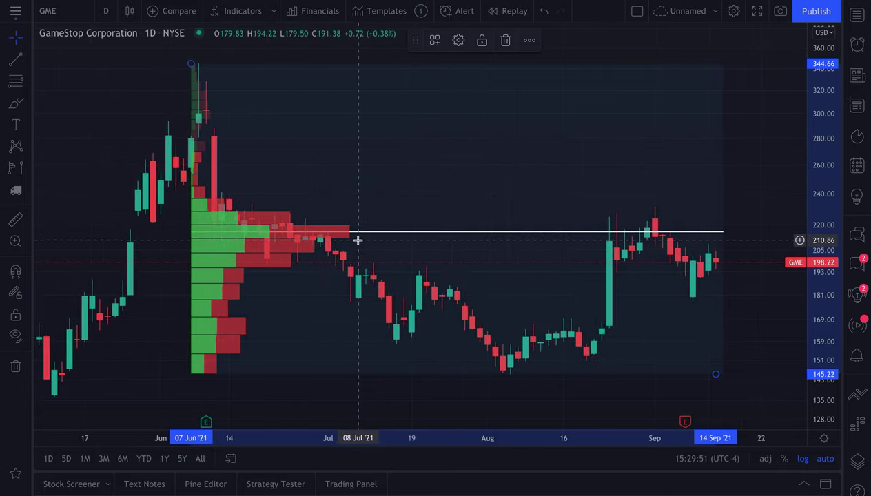
pyautogui.click(15, 39)
pyautogui.click(85, 37)
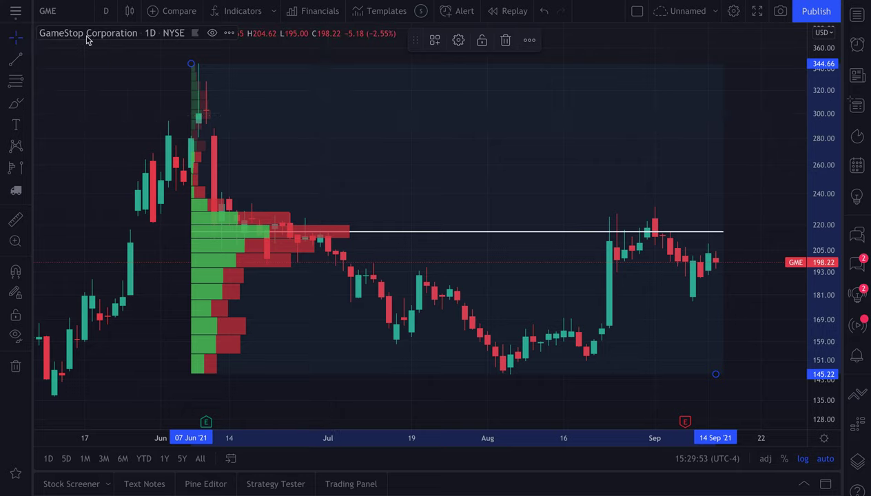
pyautogui.click(108, 107)
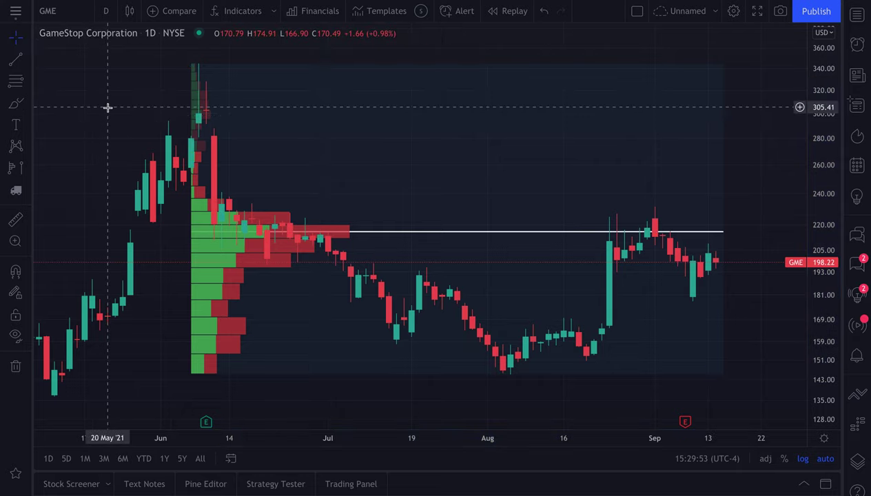
# Turn off the volume profile's visibility on hourly intervals and close its settings
pyautogui.doubleClick(193, 66)
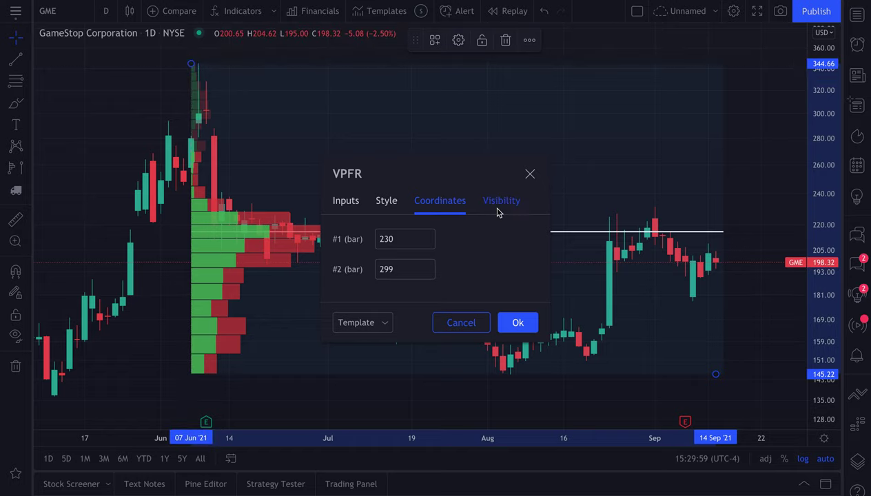
pyautogui.click(498, 210)
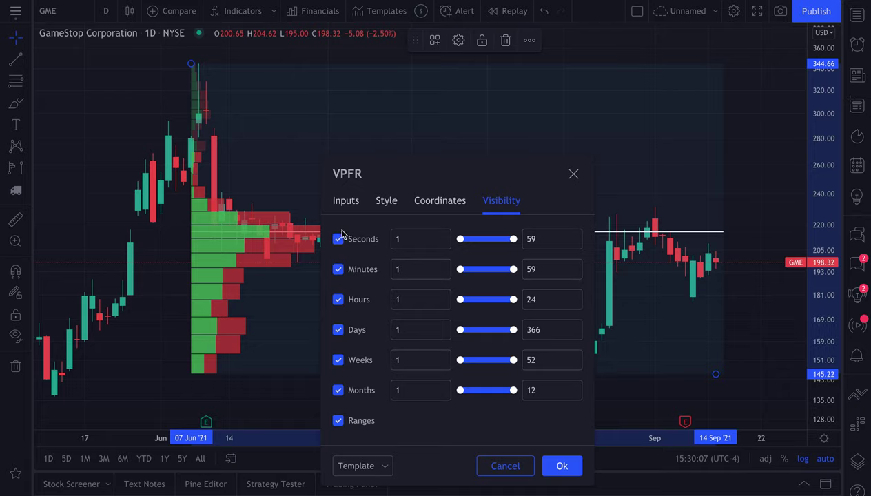
pyautogui.click(338, 301)
pyautogui.click(573, 174)
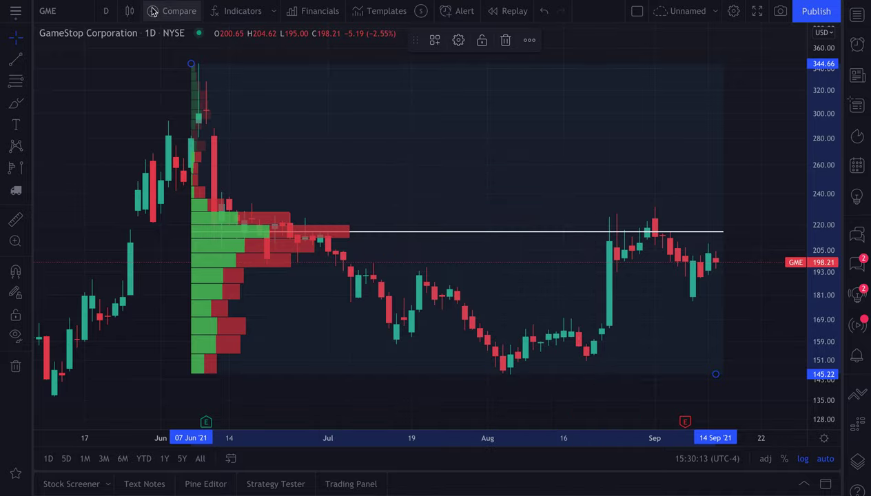
# Switch the chart to the 1-hour interval and check whether the volume profile is displayed there
pyautogui.click(103, 11)
pyautogui.click(131, 308)
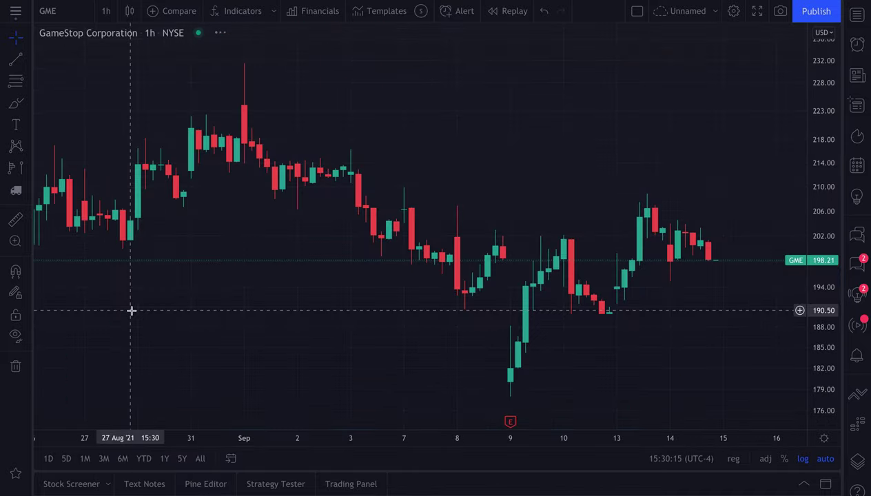
pyautogui.scroll(-5, 450, 330)
pyautogui.scroll(-2, 451, 332)
pyautogui.scroll(4, 453, 334)
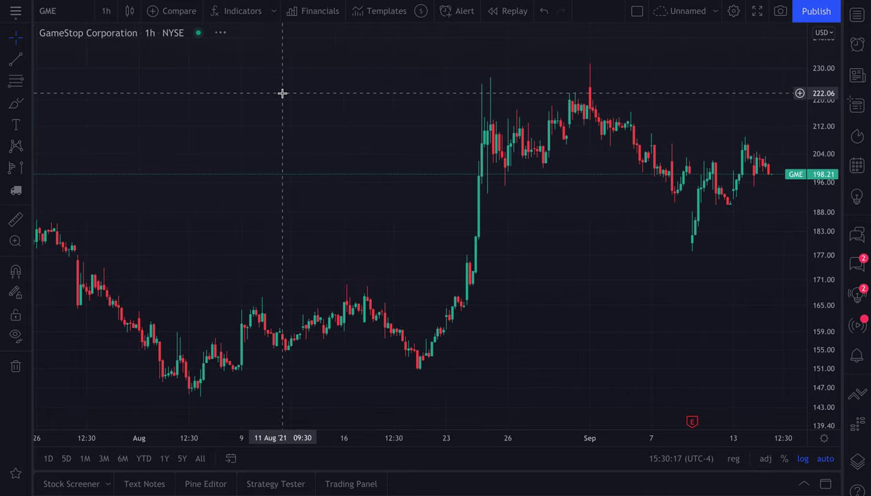
# Return the chart to the 1-day interval and bring the volume profile back into view
pyautogui.click(106, 13)
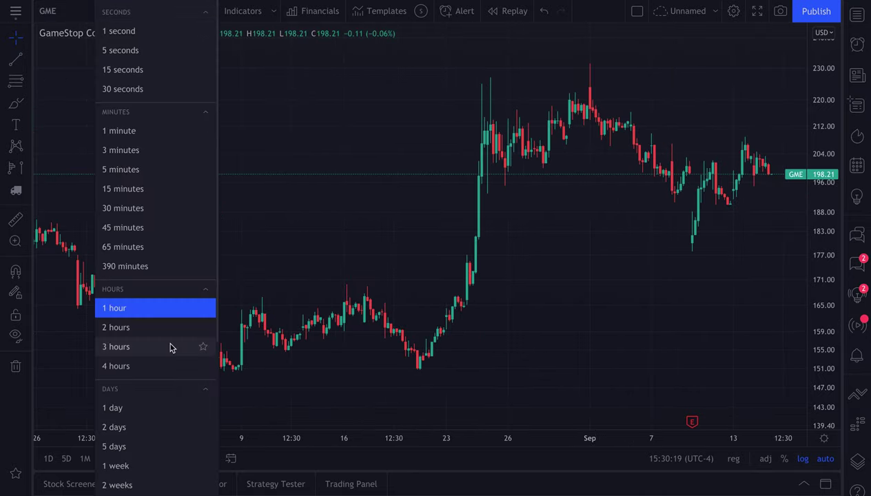
pyautogui.click(143, 403)
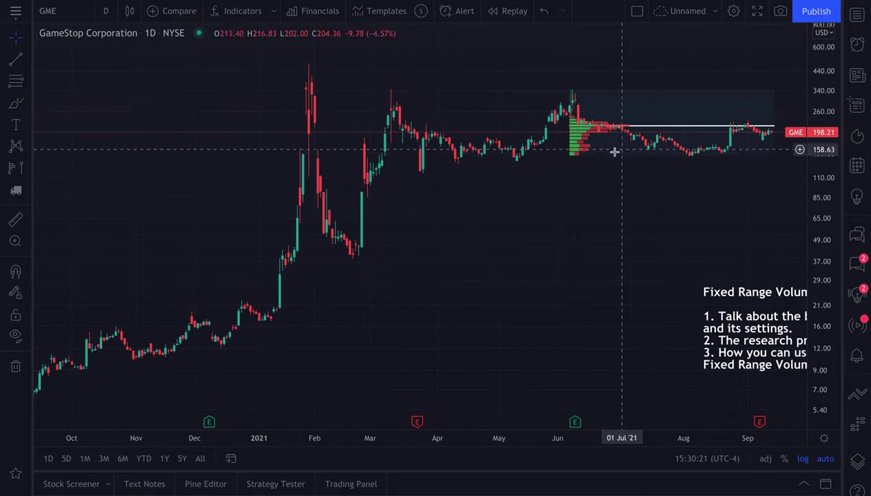
pyautogui.scroll(3, 585, 140)
pyautogui.scroll(4, 585, 140)
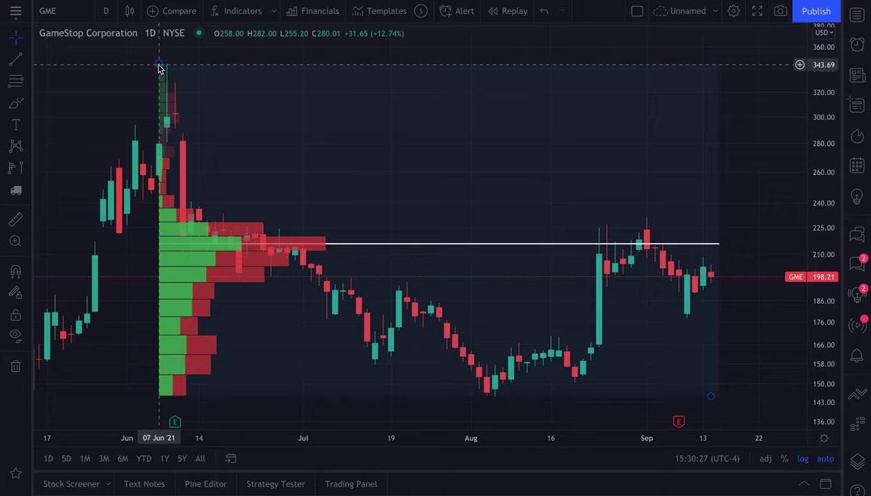
pyautogui.scroll(-2, 148, 159)
pyautogui.click(204, 314)
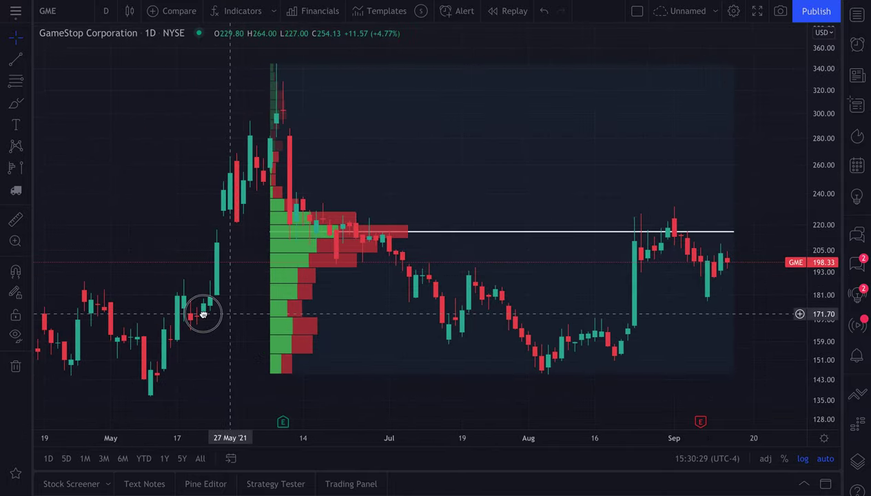
# Move the Fixed Range Volume Profile outline note higher and further right, into the empty area beyond the latest candles
pyautogui.moveTo(203, 314); pyautogui.dragTo(66, 308)
pyautogui.scroll(-3, 728, 311)
pyautogui.click(822, 296)
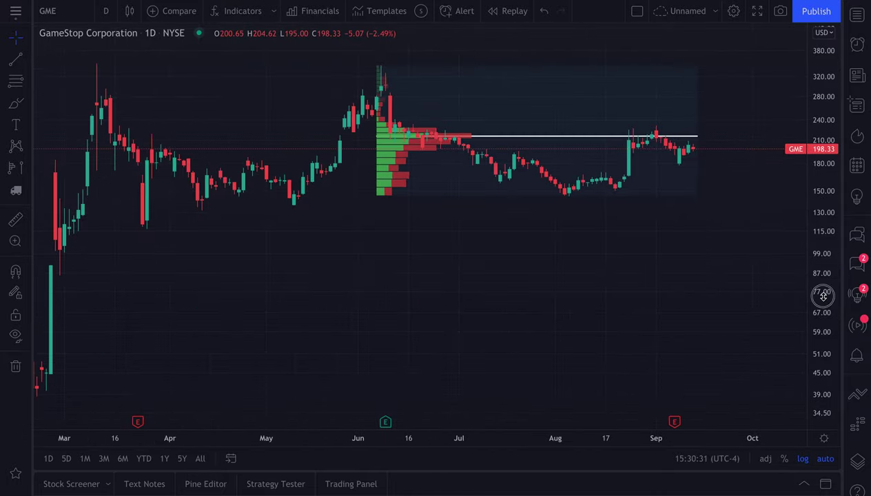
pyautogui.moveTo(822, 296); pyautogui.dragTo(819, 258)
pyautogui.moveTo(647, 336); pyautogui.dragTo(522, 400)
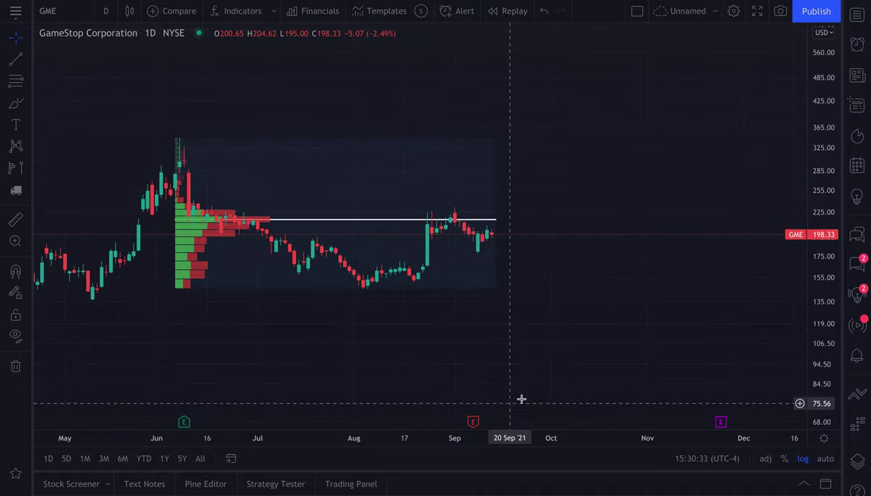
pyautogui.click(824, 458)
pyautogui.scroll(-2, 768, 384)
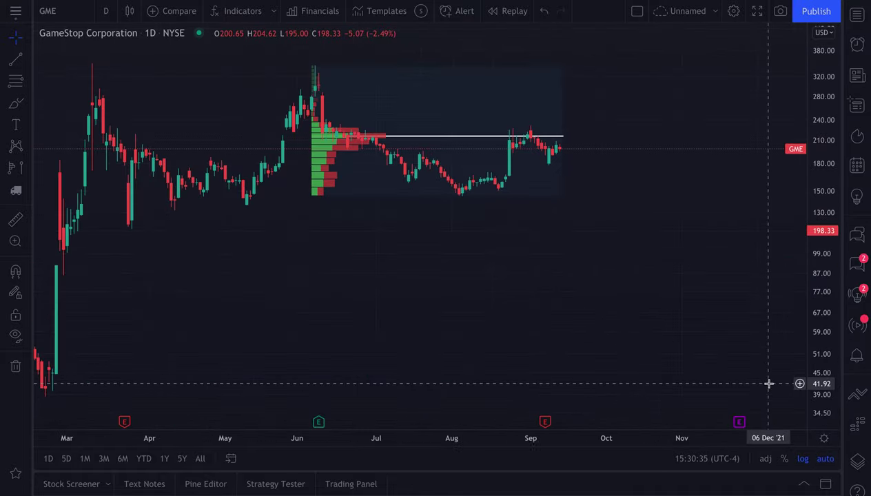
pyautogui.scroll(-3, 767, 365)
pyautogui.moveTo(516, 320); pyautogui.dragTo(377, 333)
pyautogui.scroll(1, 378, 333)
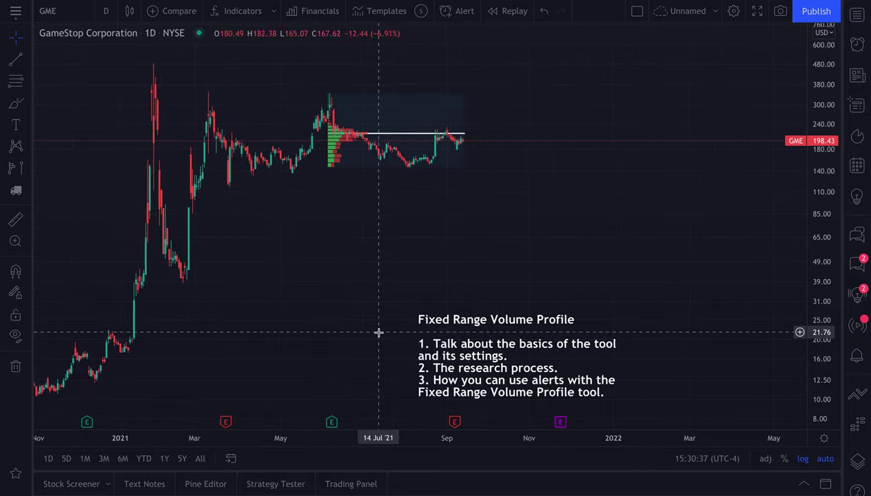
pyautogui.scroll(-1, 378, 333)
pyautogui.moveTo(512, 306)
pyautogui.mouseDown()
pyautogui.moveTo(619, 248)
pyautogui.moveTo(667, 197)
pyautogui.mouseUp()
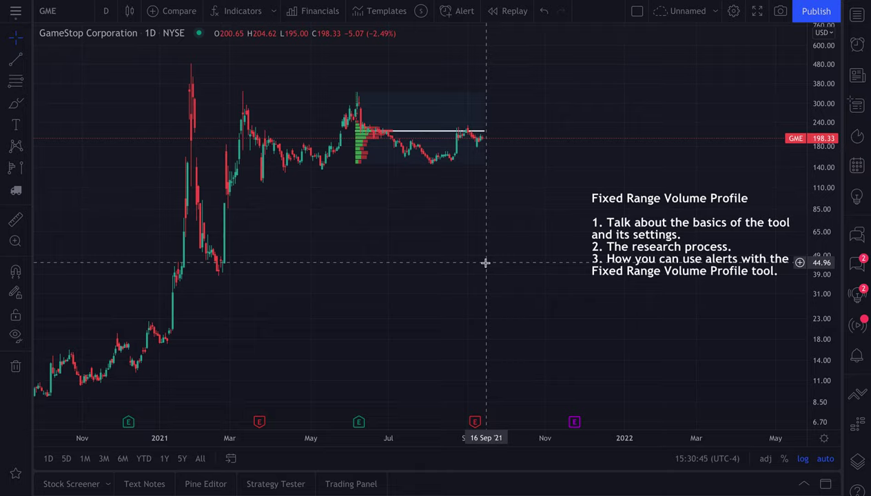
# Mark the outline note's first two items, basics and settings and the research process, with red brush strokes
pyautogui.click(15, 103)
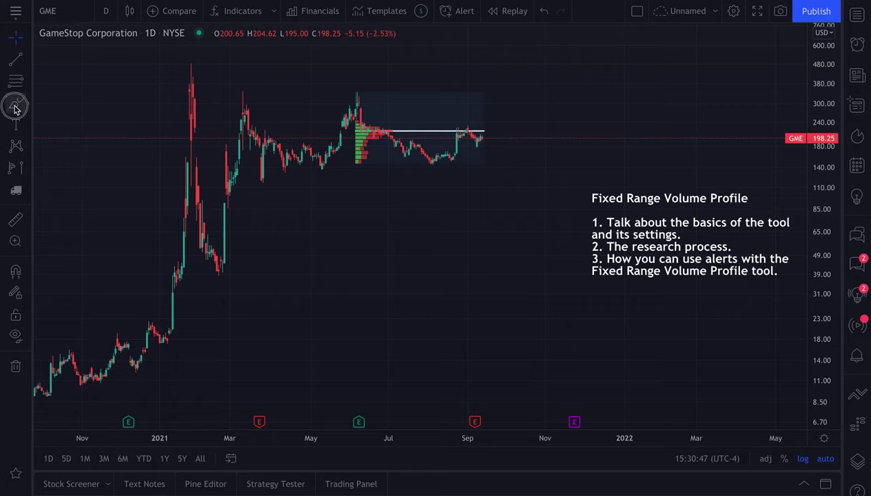
pyautogui.moveTo(605, 224)
pyautogui.mouseDown()
pyautogui.moveTo(784, 218)
pyautogui.moveTo(634, 221)
pyautogui.moveTo(679, 237)
pyautogui.moveTo(593, 231)
pyautogui.mouseUp()
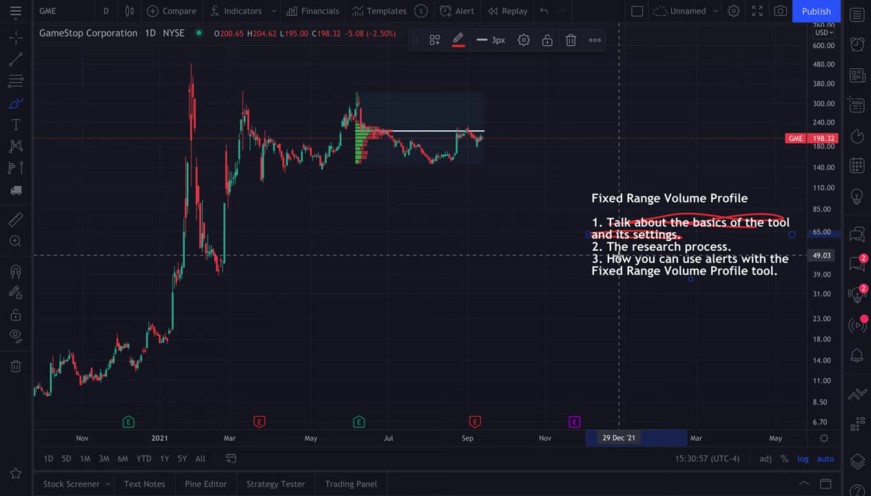
pyautogui.moveTo(618, 255)
pyautogui.mouseDown()
pyautogui.moveTo(597, 253)
pyautogui.moveTo(744, 248)
pyautogui.moveTo(687, 234)
pyautogui.mouseUp()
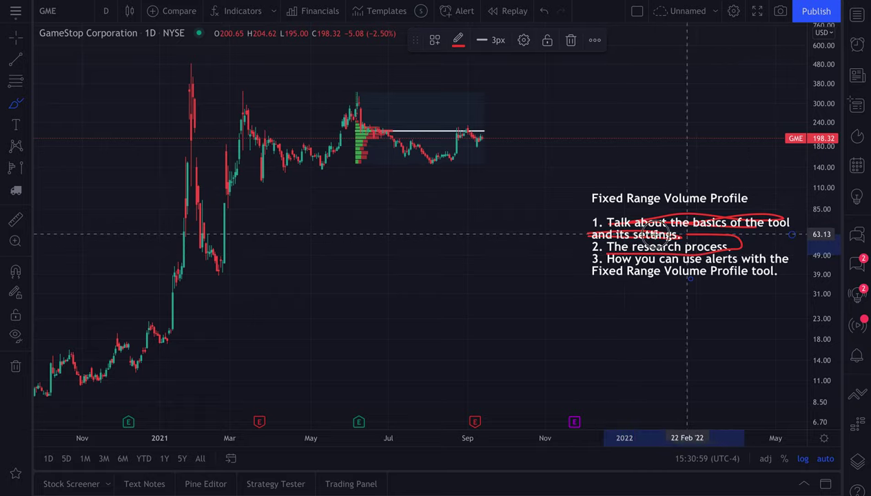
# Undo the red brush strokes drawn over the outline note
pyautogui.hotkey('ctrl', 'z')
pyautogui.hotkey('ctrl', 'z')
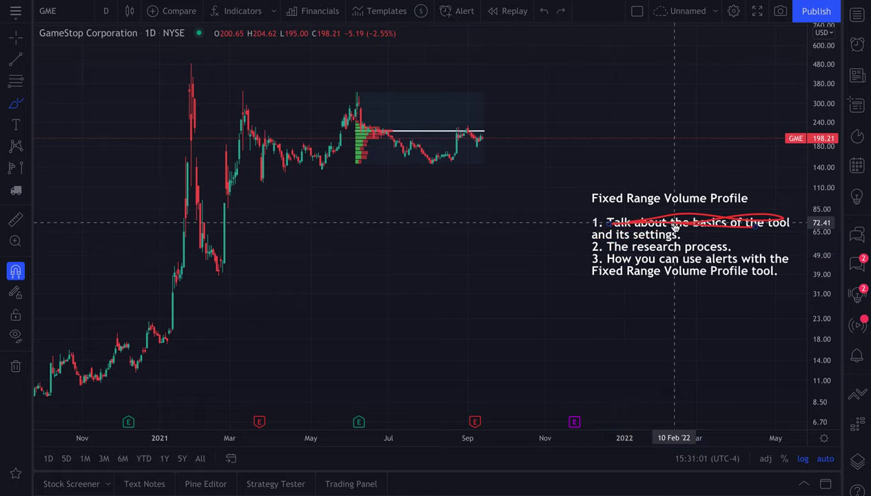
pyautogui.hotkey('ctrl', 'z')
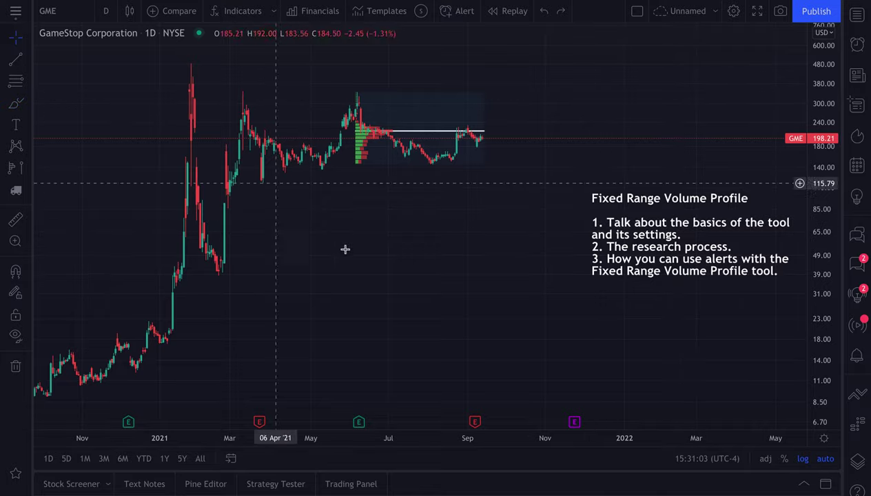
# Delete the Fixed Range Volume Profile drawn over the June to September 2021 candles
pyautogui.scroll(5, 377, 184)
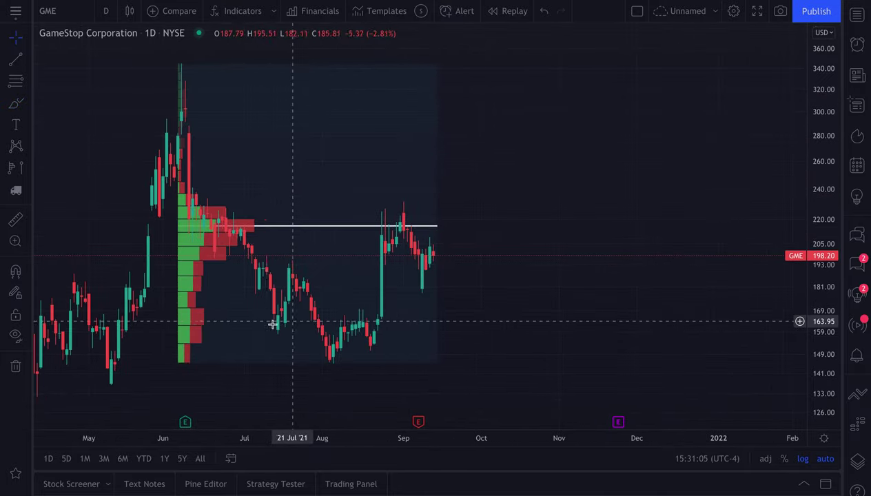
pyautogui.moveTo(524, 287); pyautogui.dragTo(756, 291)
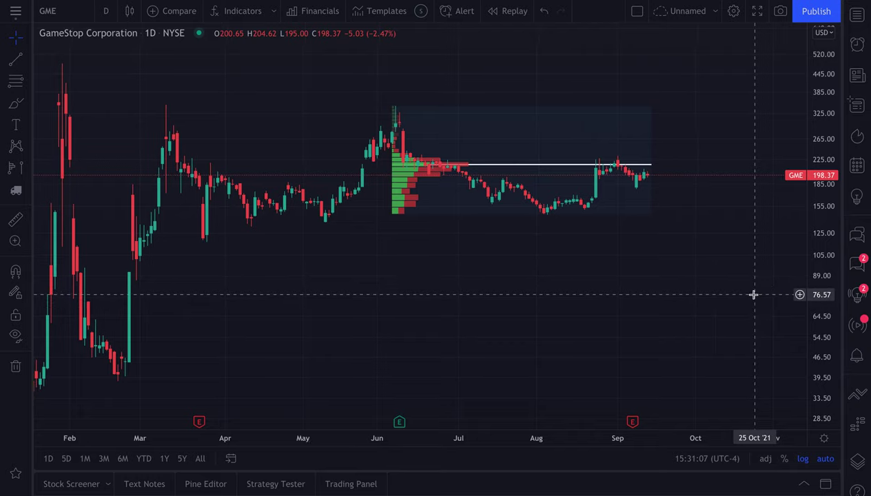
pyautogui.click(498, 170)
pyautogui.press('Delete')
# Search the indicators for "vol" and add the built-in Volume indicator to the GME chart
pyautogui.scroll(-1, 281, 297)
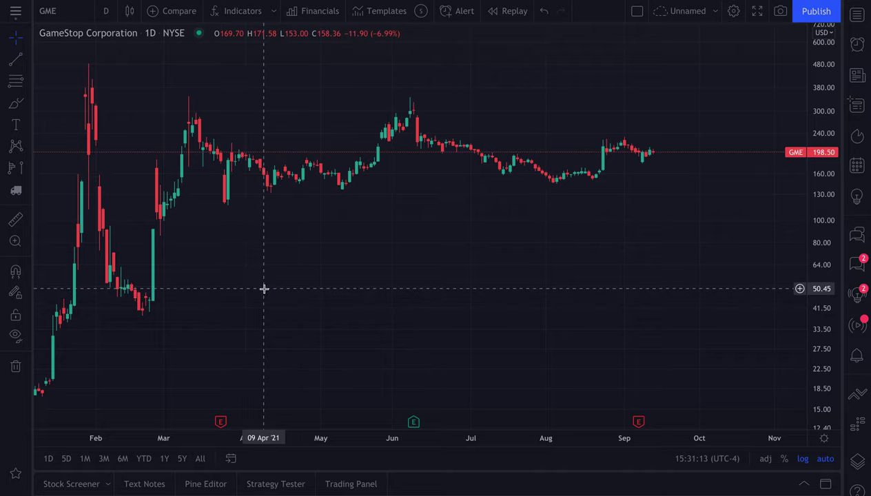
pyautogui.scroll(-1, 263, 288)
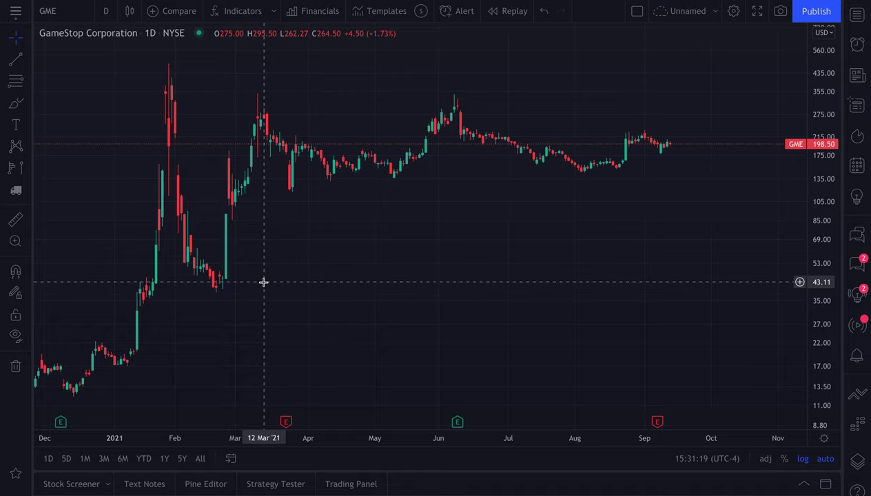
pyautogui.press('/')
pyautogui.write('vol')
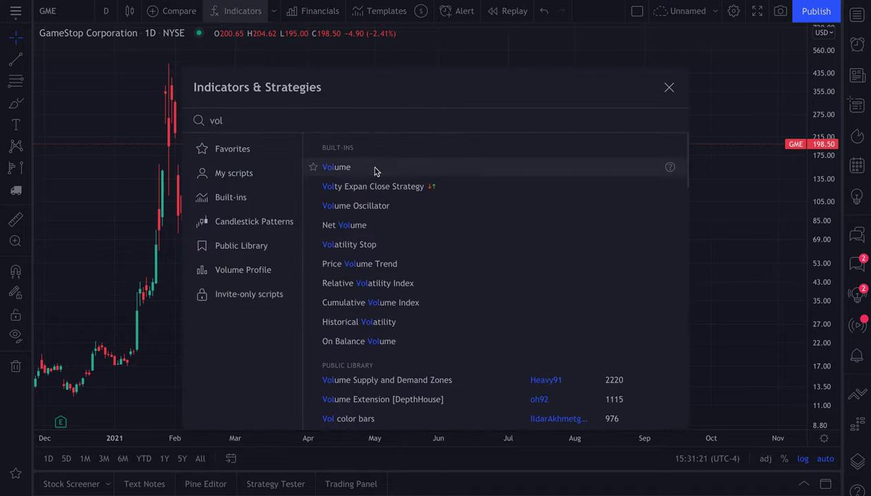
pyautogui.click(370, 167)
pyautogui.click(668, 88)
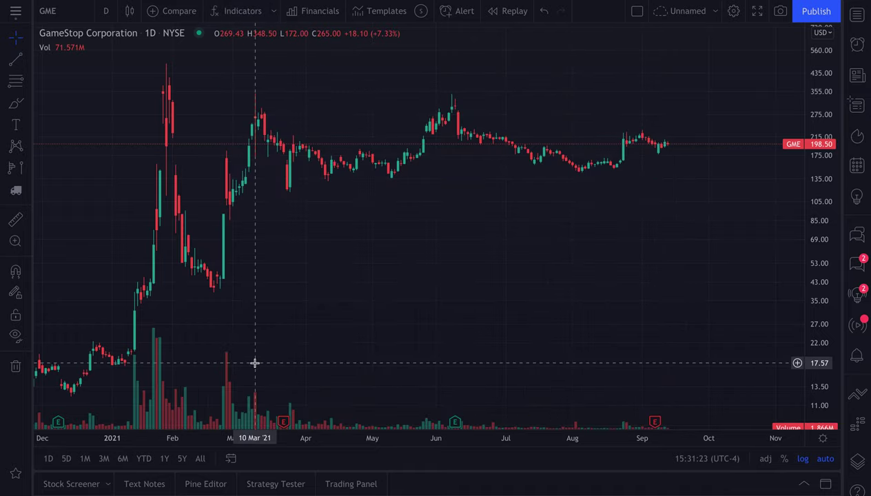
# Circle the 13 Jan '21 breakout candle with the red brush and undo the circle
pyautogui.hscroll(-5, 254, 362)
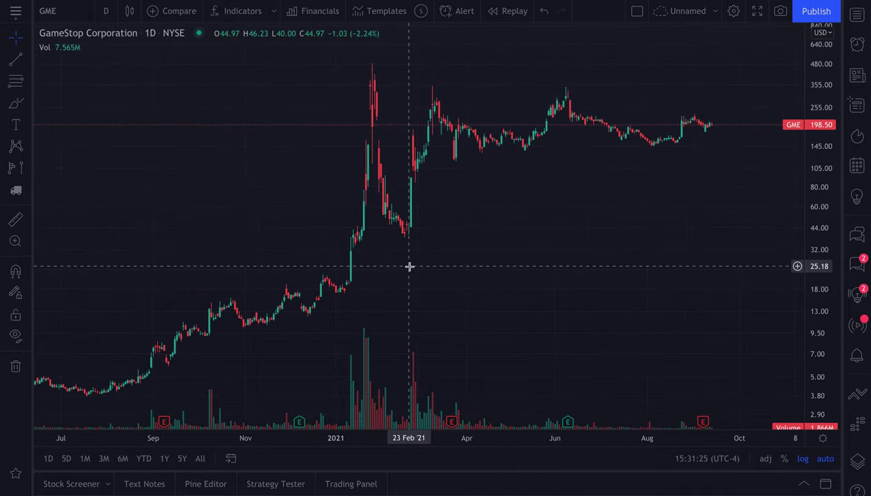
pyautogui.hscroll(1, 408, 265)
pyautogui.hscroll(-1, 409, 266)
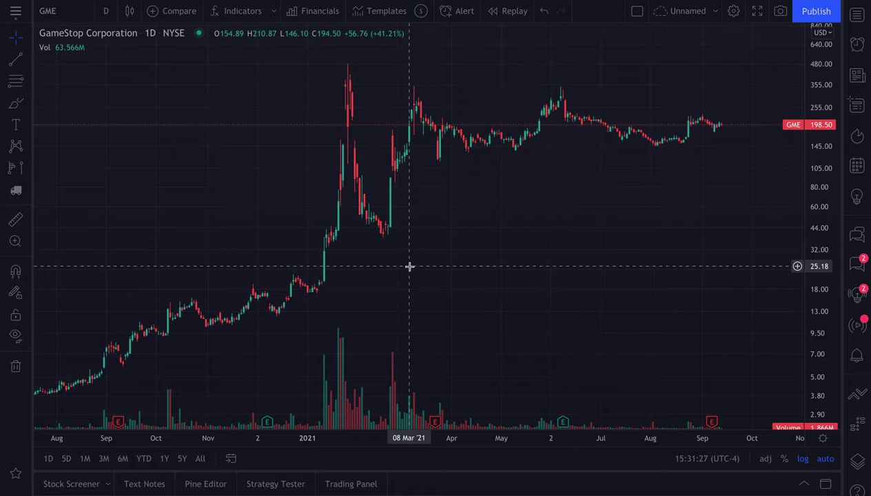
pyautogui.hscroll(3, 409, 267)
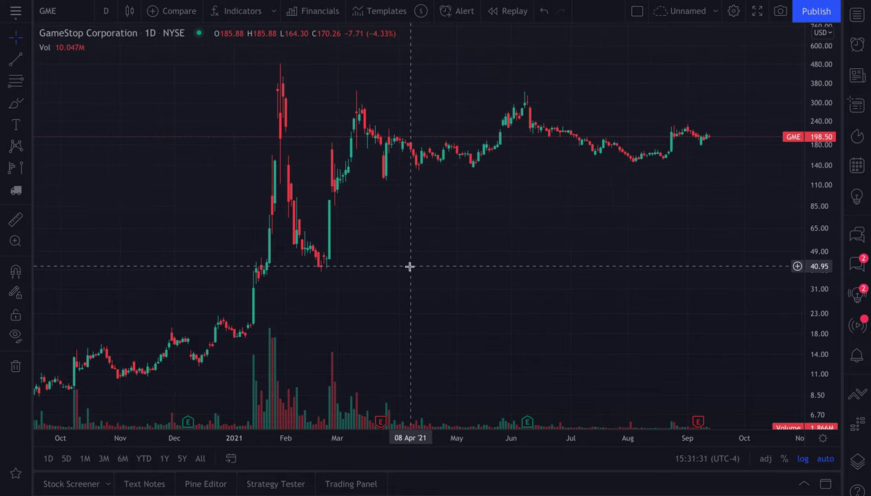
pyautogui.scroll(1, 409, 267)
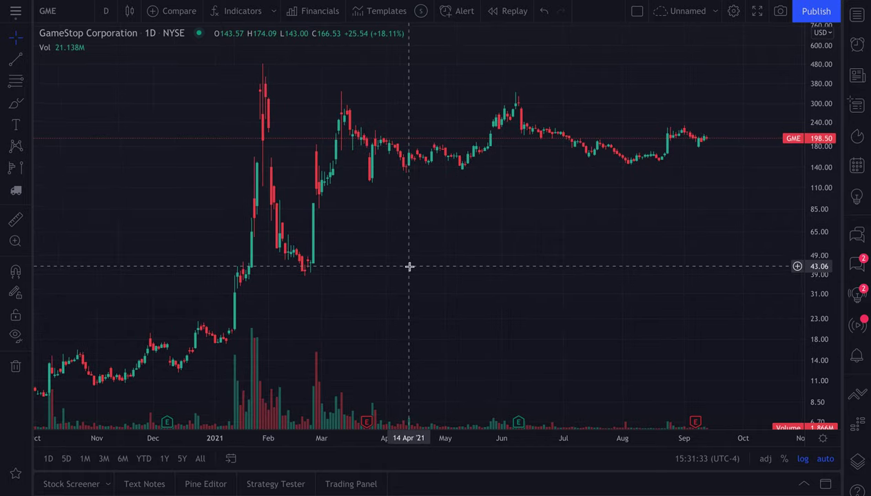
pyautogui.scroll(-3, 409, 267)
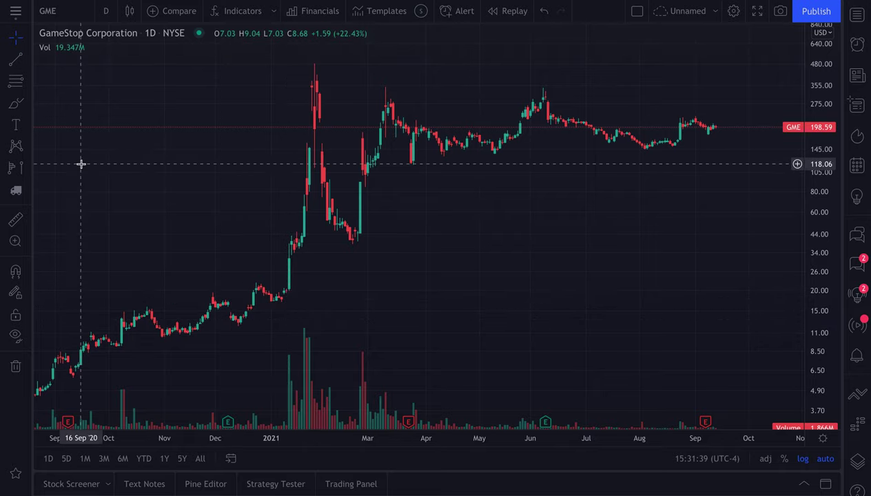
pyautogui.click(16, 103)
pyautogui.click(293, 254)
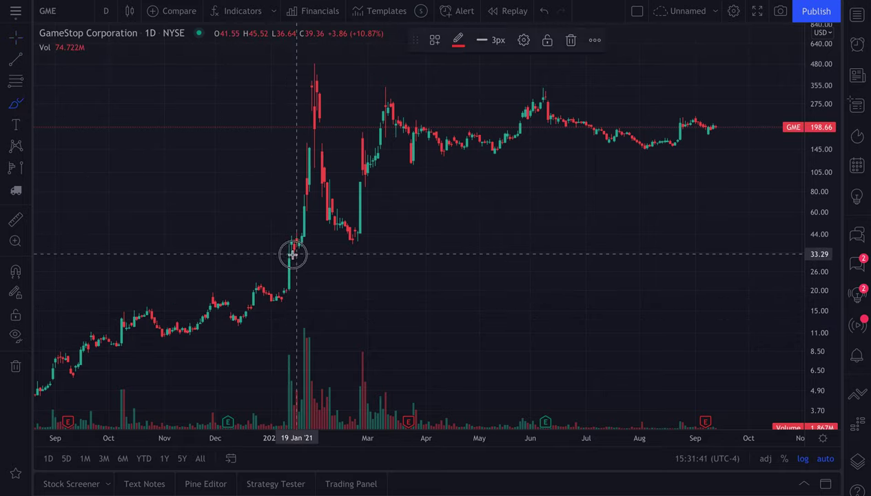
pyautogui.moveTo(293, 254)
pyautogui.mouseDown()
pyautogui.moveTo(282, 297)
pyautogui.moveTo(301, 256)
pyautogui.moveTo(272, 298)
pyautogui.moveTo(298, 259)
pyautogui.moveTo(290, 257)
pyautogui.mouseUp()
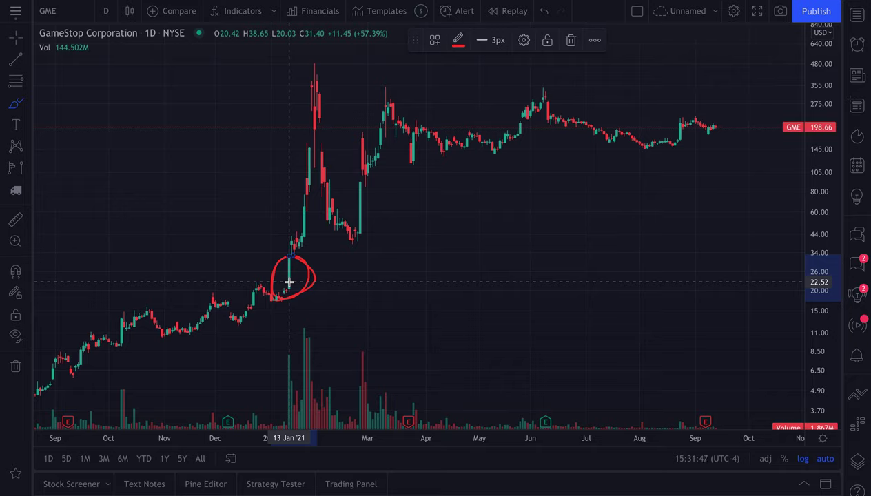
pyautogui.hotkey('ctrl', 'z')
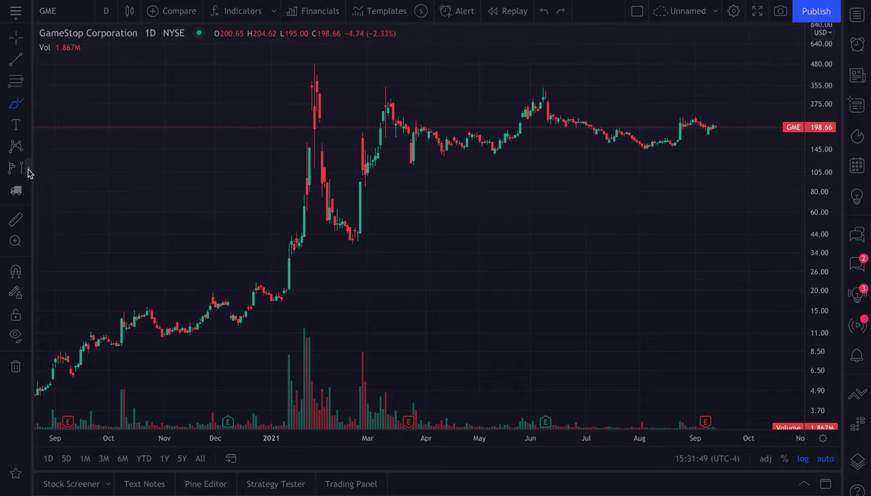
# Draw a Fixed Range Volume Profile from the 13 Jan '21 breakout candle to the 14 Sep '21 candle
pyautogui.click(29, 171)
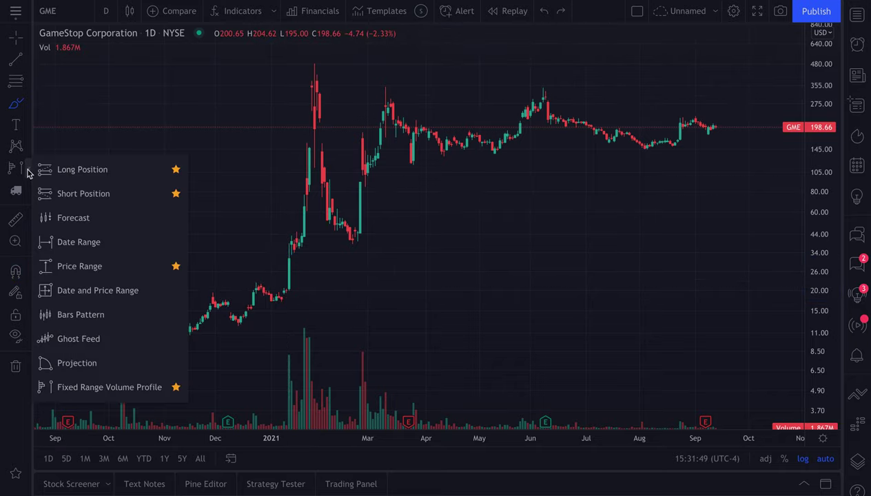
pyautogui.click(95, 387)
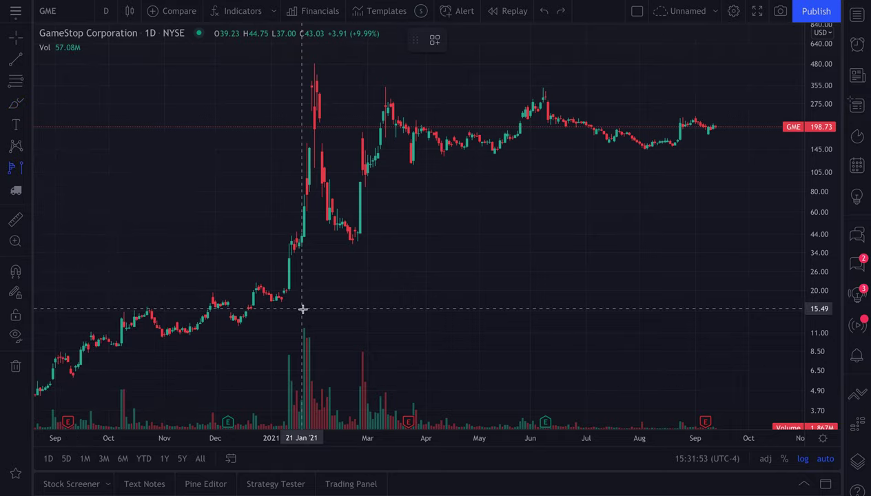
pyautogui.moveTo(308, 263)
pyautogui.mouseDown()
pyautogui.moveTo(660, 177)
pyautogui.moveTo(716, 130)
pyautogui.mouseUp()
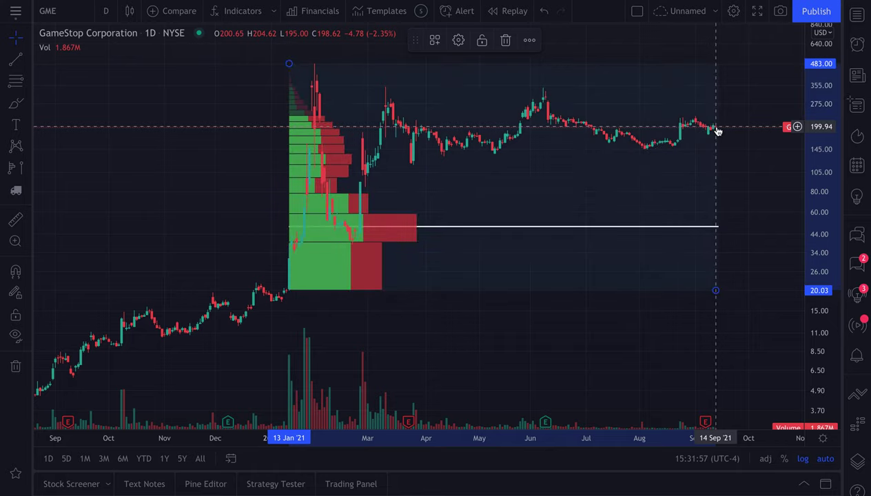
# Bracket the volume profile's longest row with the red brush and mark its price range beside the price scale
pyautogui.scroll(2, 439, 268)
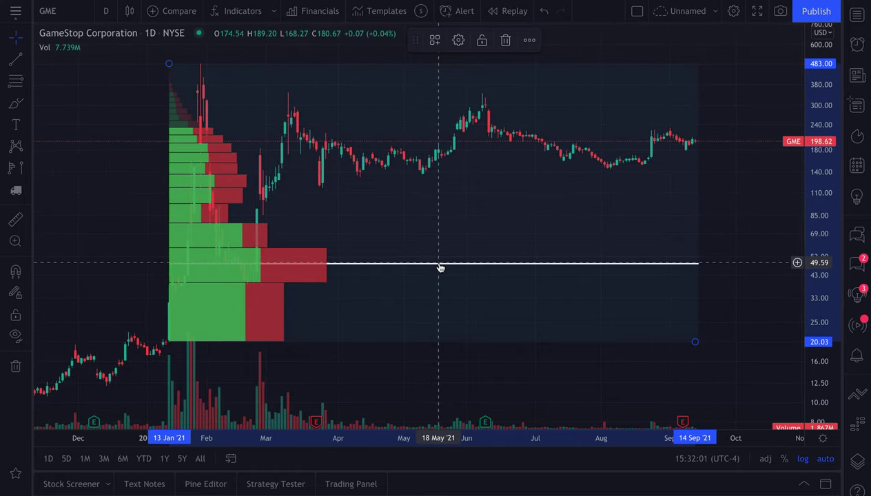
pyautogui.scroll(-3, 440, 266)
pyautogui.scroll(2, 438, 262)
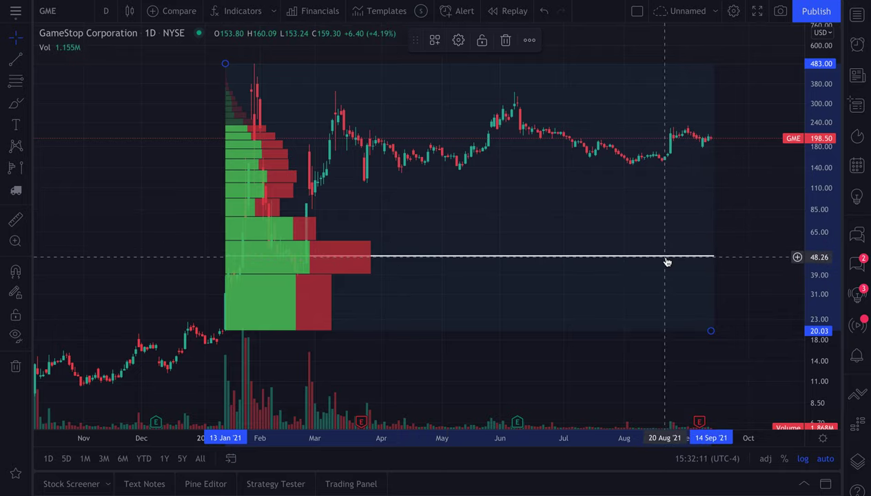
pyautogui.click(15, 103)
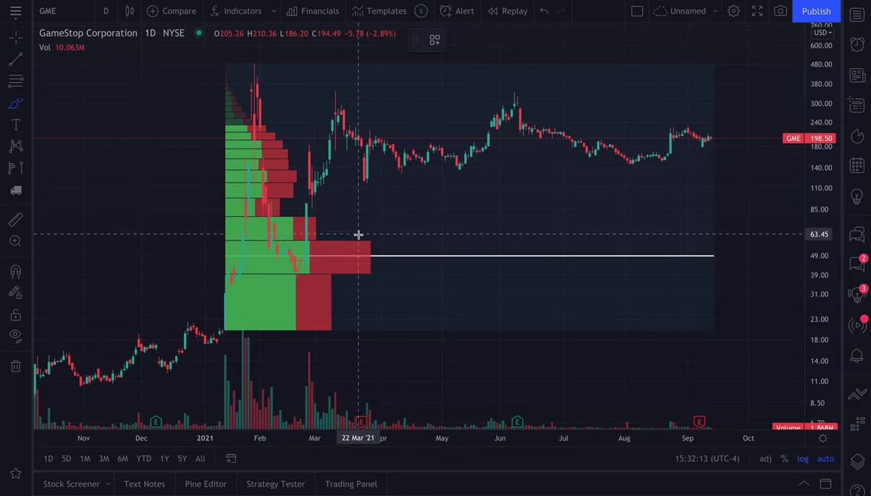
pyautogui.moveTo(359, 235)
pyautogui.mouseDown()
pyautogui.moveTo(393, 239)
pyautogui.moveTo(387, 276)
pyautogui.moveTo(367, 277)
pyautogui.mouseUp()
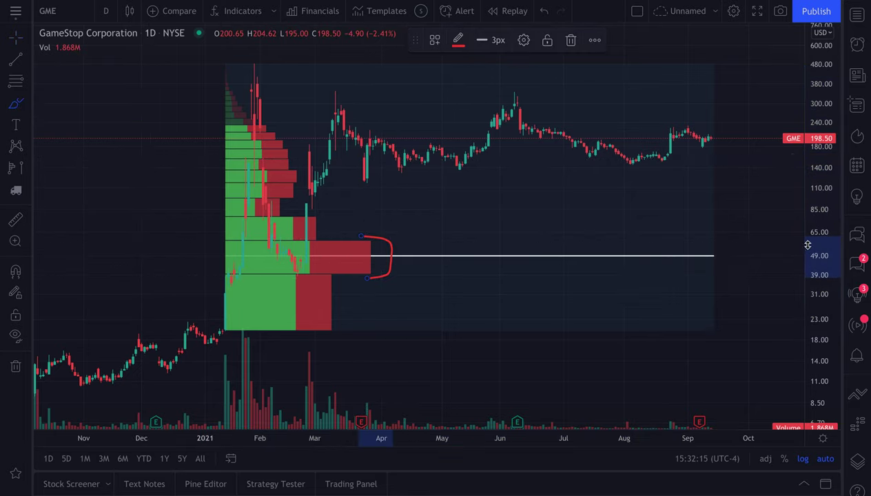
pyautogui.moveTo(797, 241); pyautogui.dragTo(796, 281)
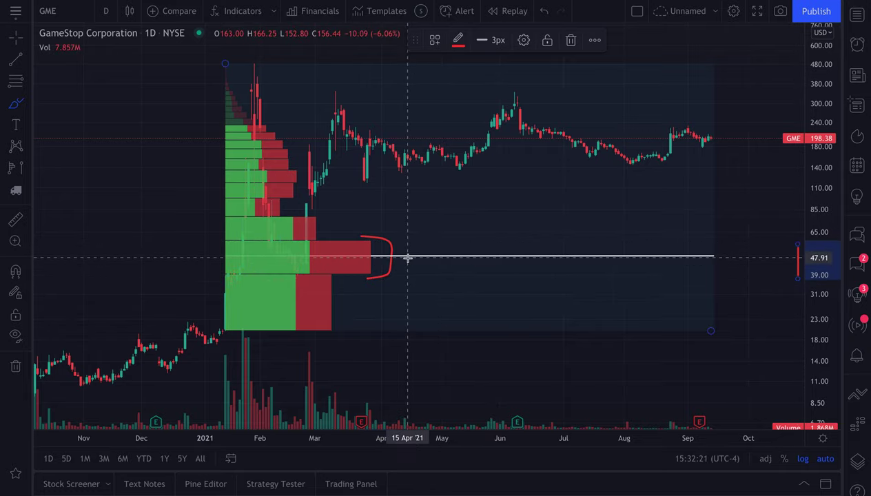
# Compare the volume profile on the logarithmic and regular price scales, leaving the logarithmic scale turned off
pyautogui.click(803, 458)
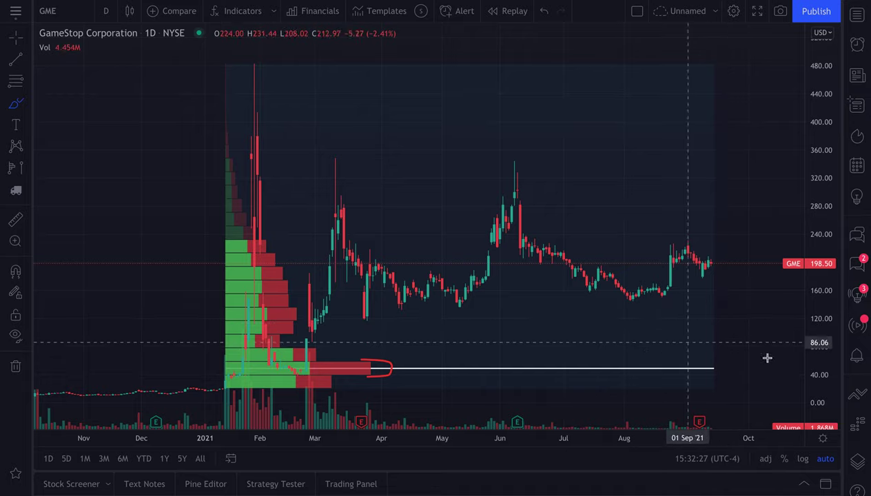
pyautogui.click(800, 464)
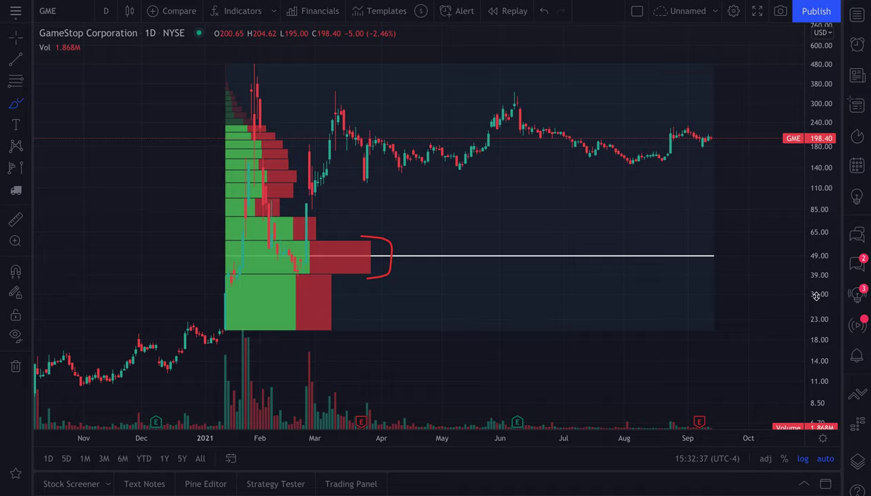
pyautogui.click(803, 458)
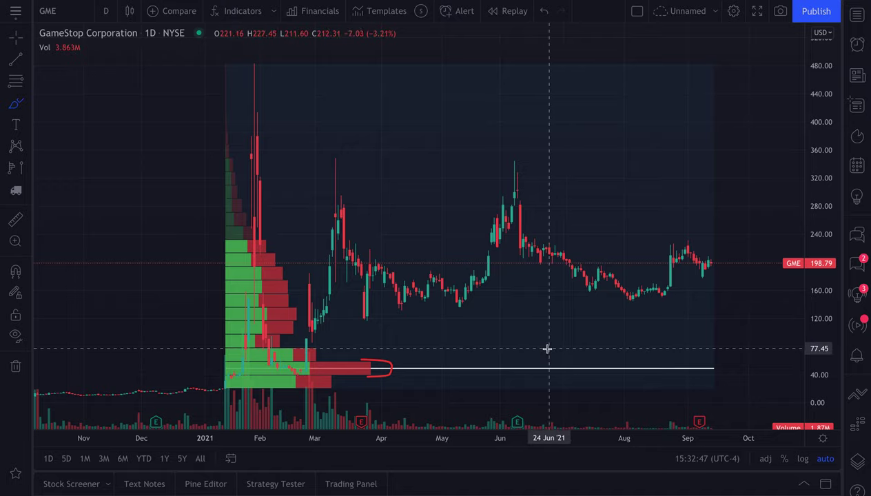
# Delete the red brush bracket around the volume profile's longest row
pyautogui.click(15, 37)
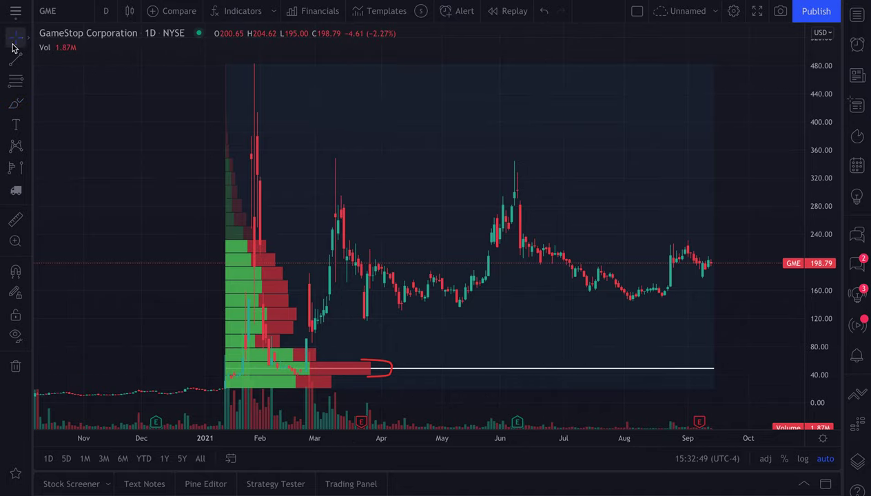
pyautogui.click(369, 365)
pyautogui.press('Delete')
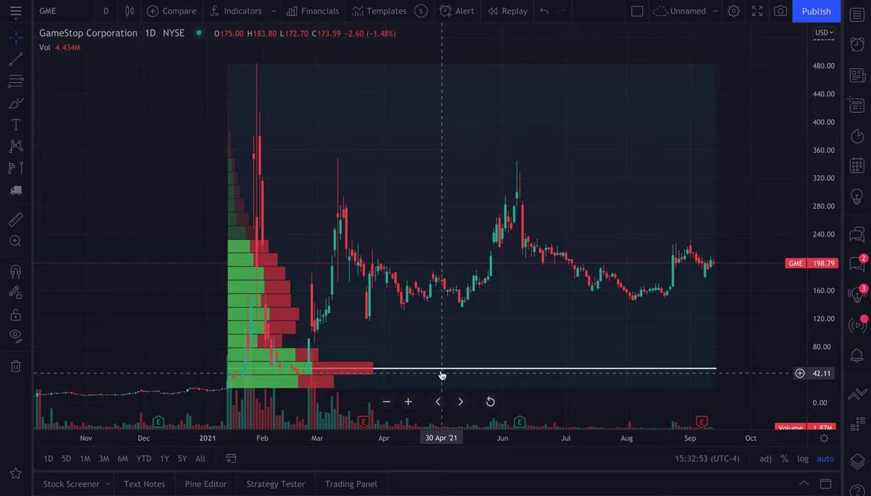
# Mark the September end of the volume profile's white point of control line with the red brush and undo the strokes
pyautogui.click(16, 103)
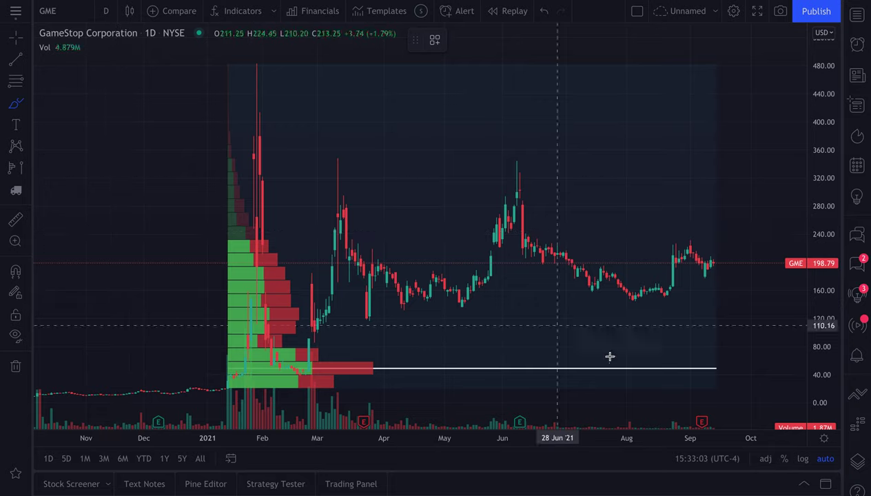
pyautogui.click(712, 370)
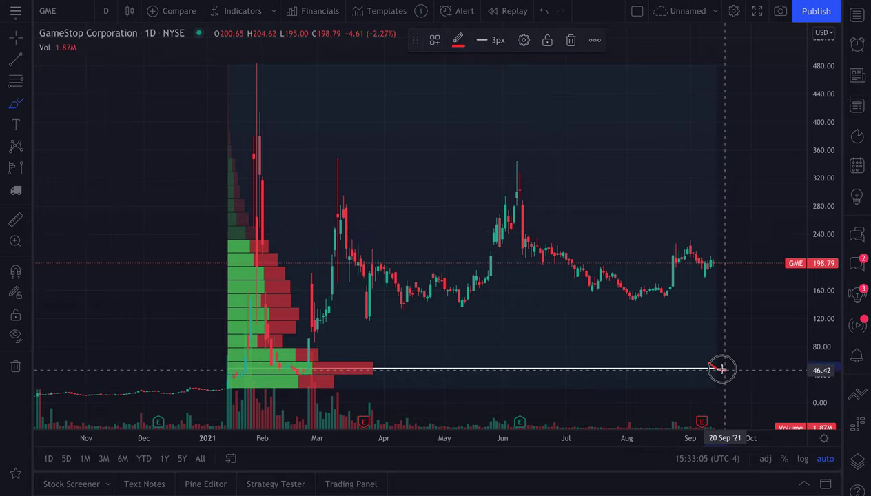
pyautogui.click(708, 365)
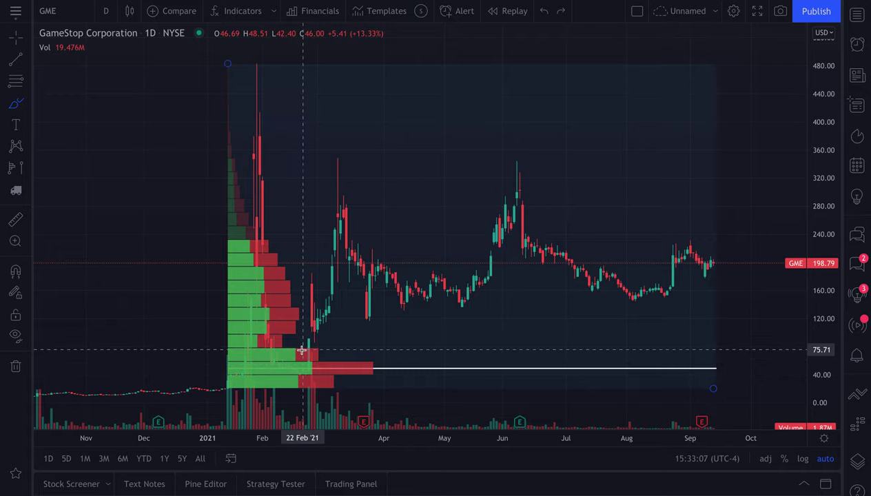
pyautogui.click(705, 361)
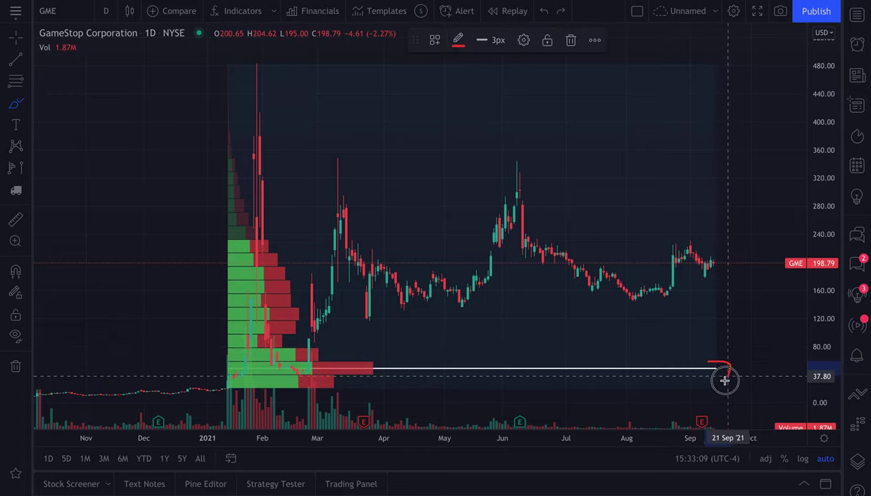
# Measure the price range from the latest candle's price down to the volume profile's white point of control line
pyautogui.click(29, 171)
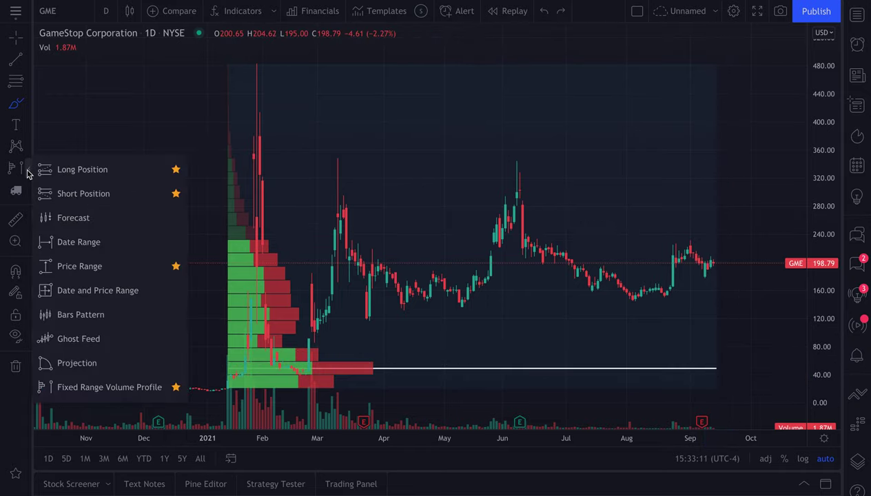
pyautogui.click(86, 265)
pyautogui.click(717, 263)
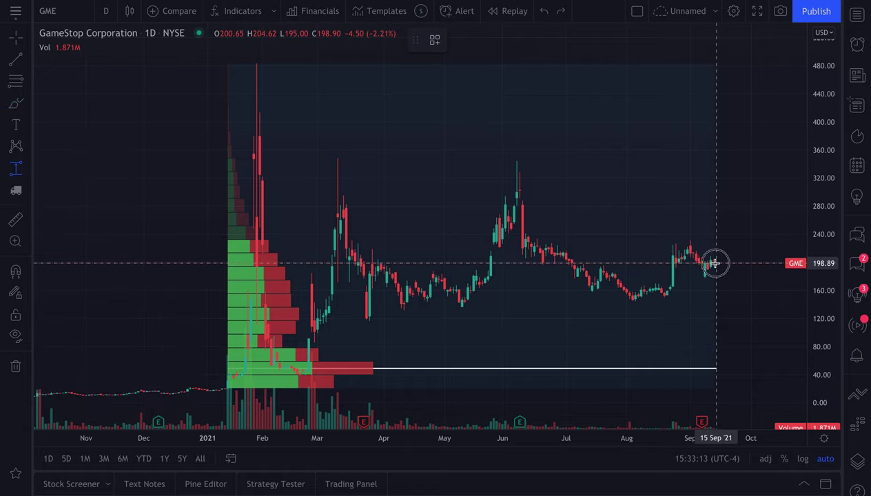
pyautogui.click(715, 369)
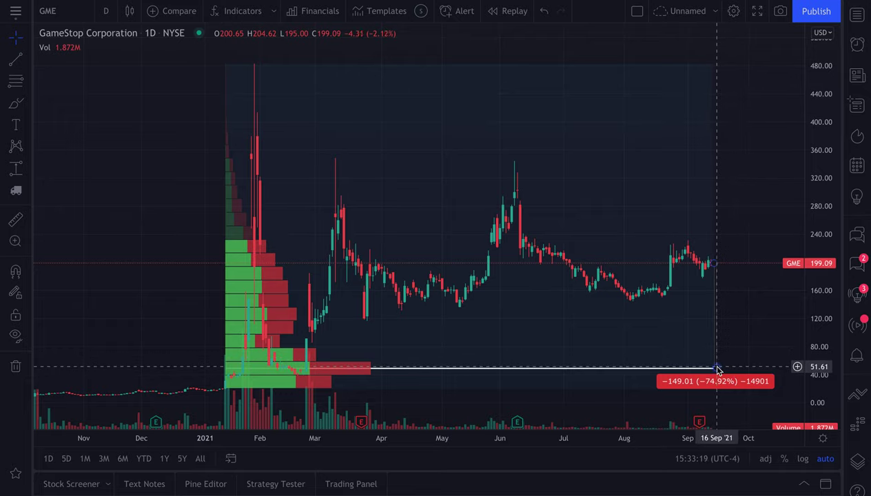
# Delete the price range measurement and the Fixed Range Volume Profile from the daily chart
pyautogui.click(716, 369)
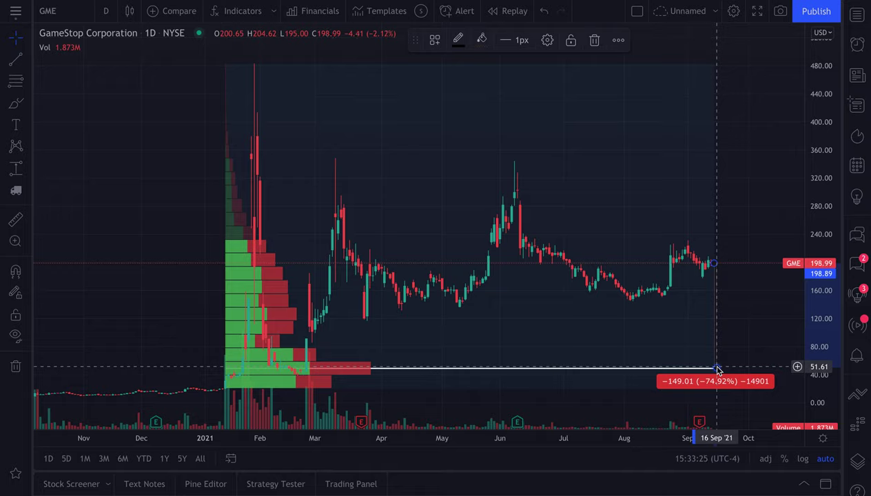
pyautogui.click(716, 367)
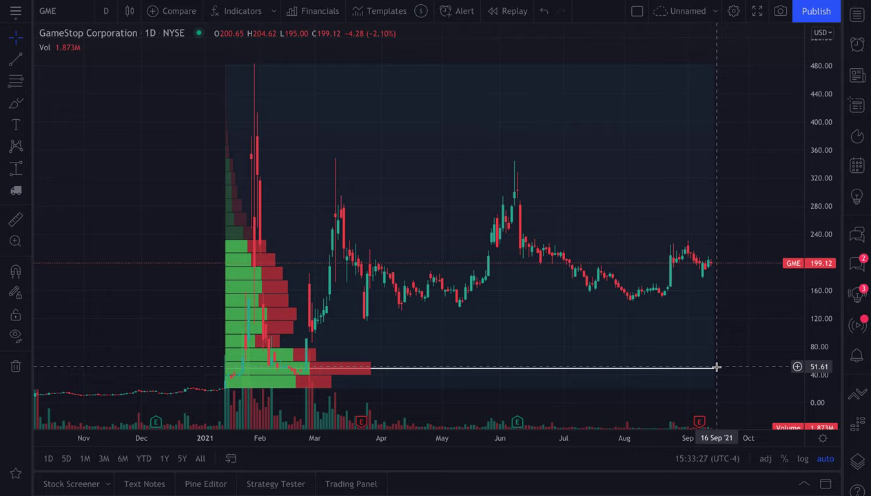
pyautogui.click(713, 370)
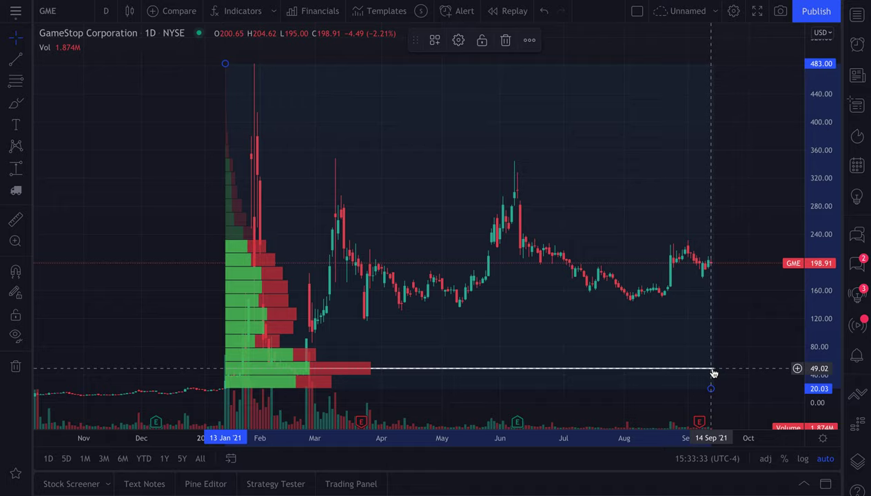
pyautogui.press('Delete')
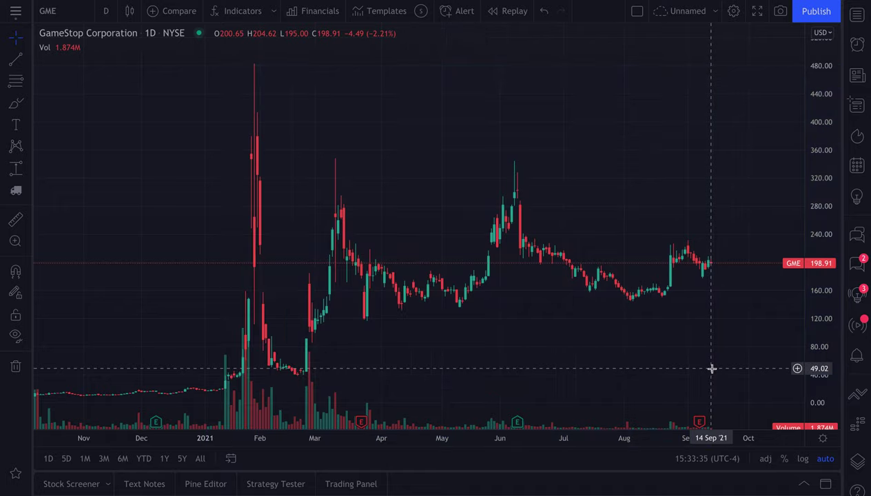
# Switch the GME chart from the daily to the 4-hour interval
pyautogui.scroll(5, 562, 303)
pyautogui.click(107, 11)
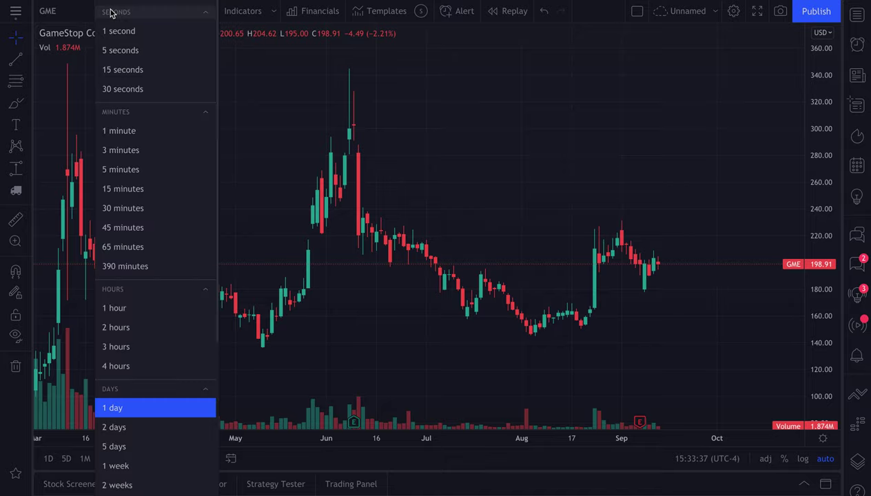
pyautogui.click(136, 365)
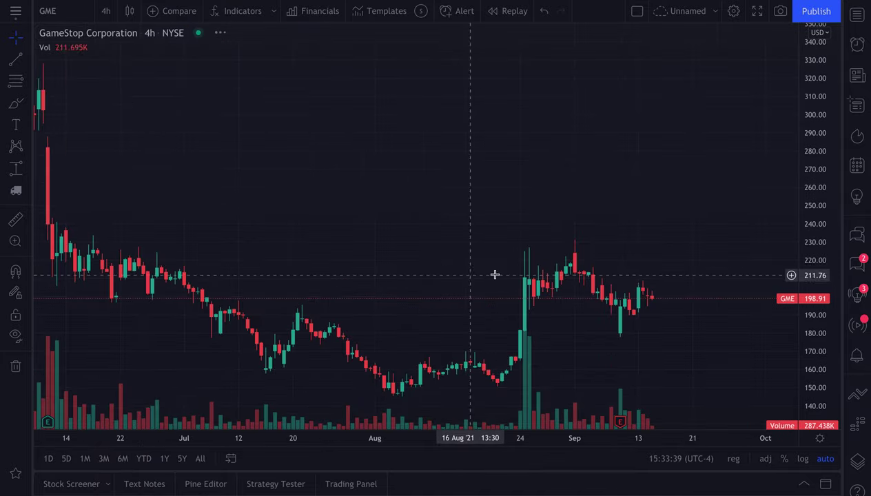
# Examine the 2021 price swings and the 08 Sep '21 earnings details on the 4-hour chart
pyautogui.scroll(-5, 565, 280)
pyautogui.scroll(5, 565, 280)
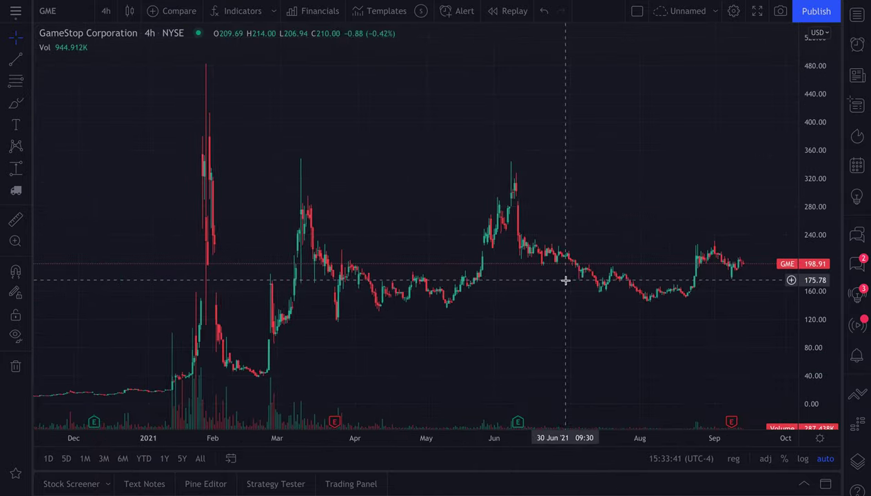
pyautogui.scroll(2, 565, 280)
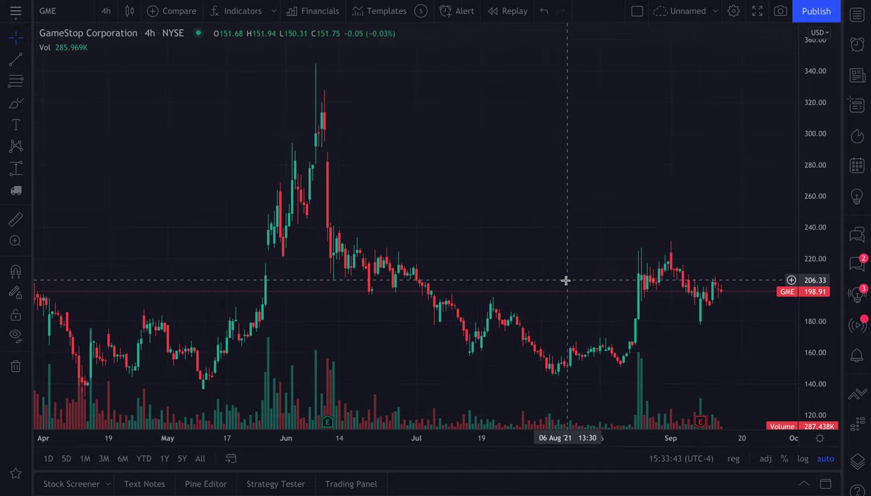
pyautogui.scroll(-5, 534, 262)
pyautogui.scroll(-1, 480, 264)
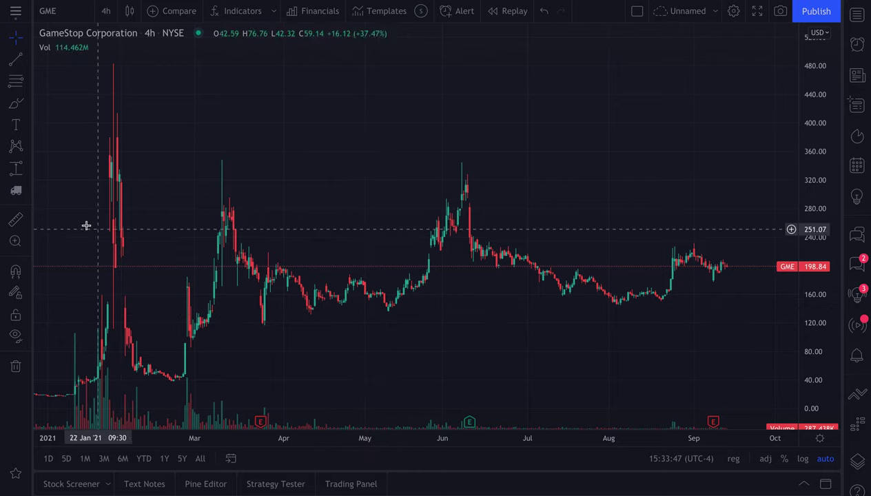
pyautogui.scroll(1, 202, 305)
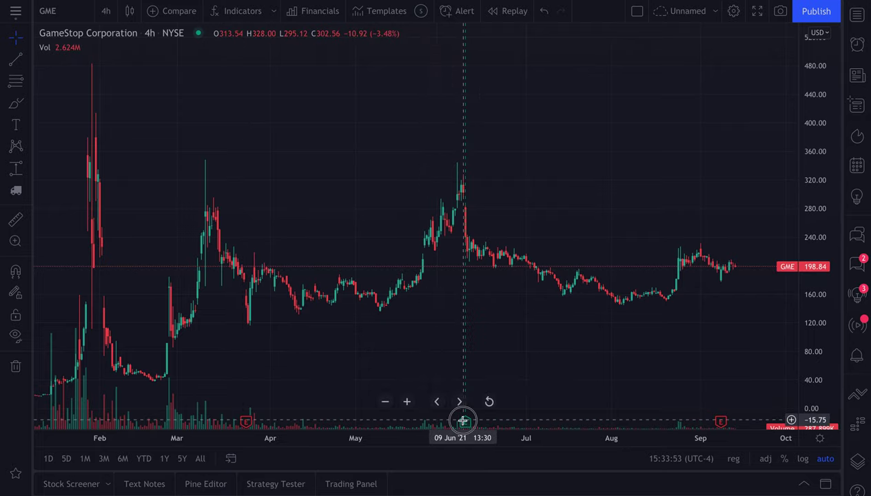
pyautogui.moveTo(721, 420)
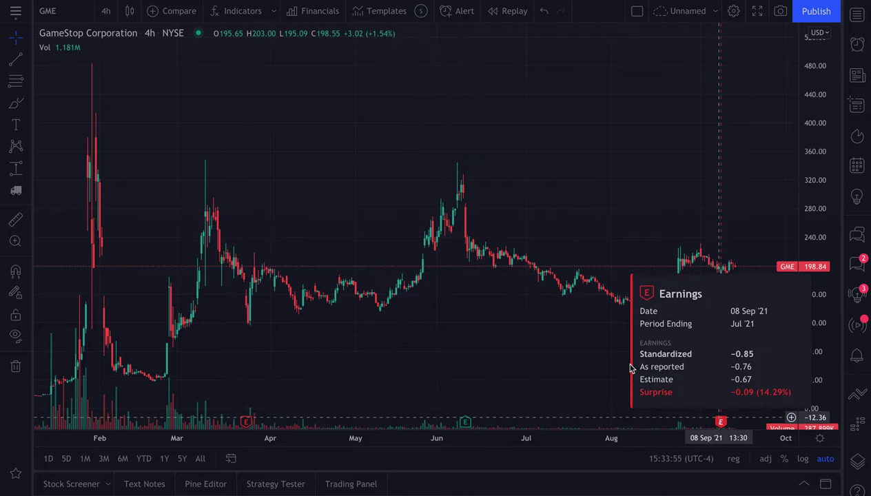
pyautogui.scroll(1, 152, 186)
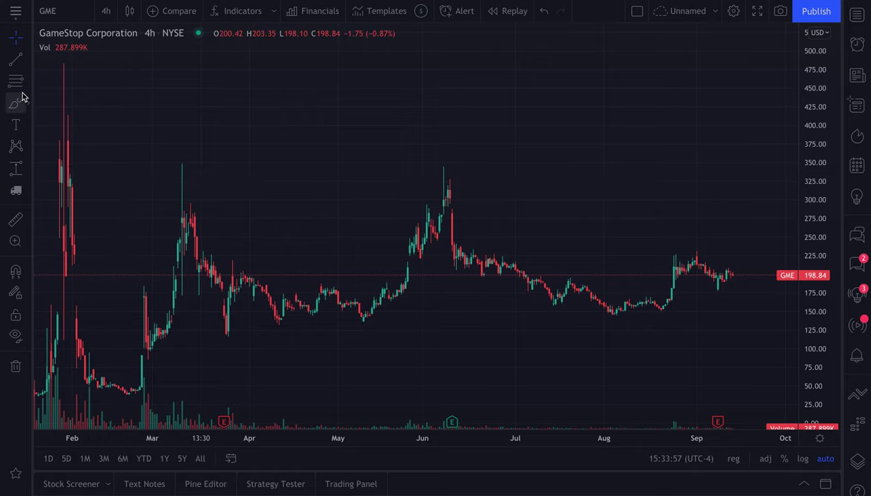
# Draw a Fixed Range Volume Profile from the 24 Mar '21 09:30 earnings candle to the 14 Sep '21 13:30 candle
pyautogui.click(28, 171)
pyautogui.click(69, 387)
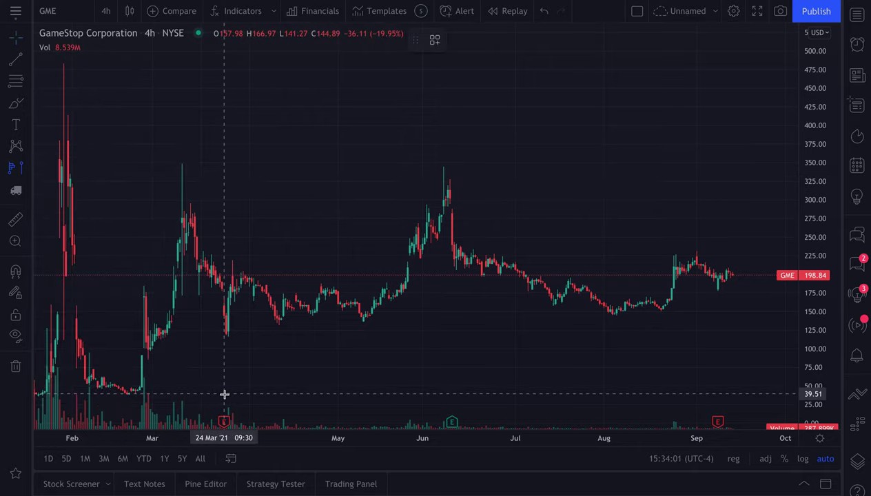
pyautogui.click(223, 313)
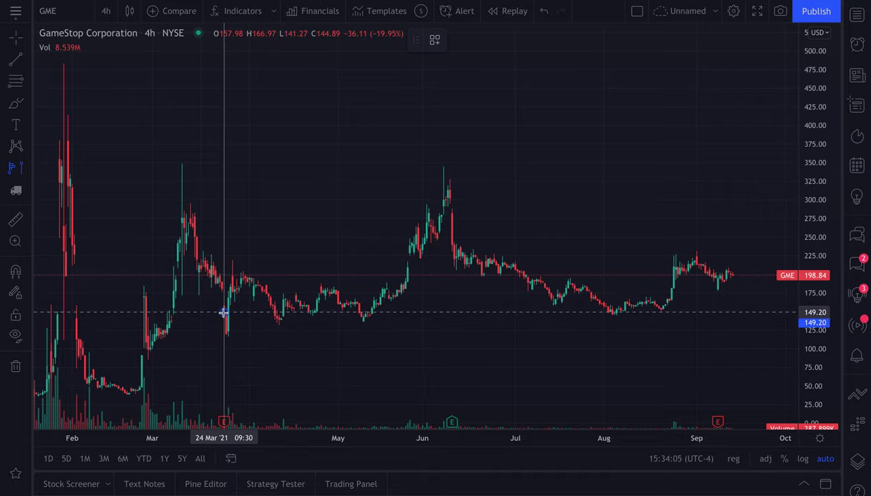
pyautogui.click(734, 274)
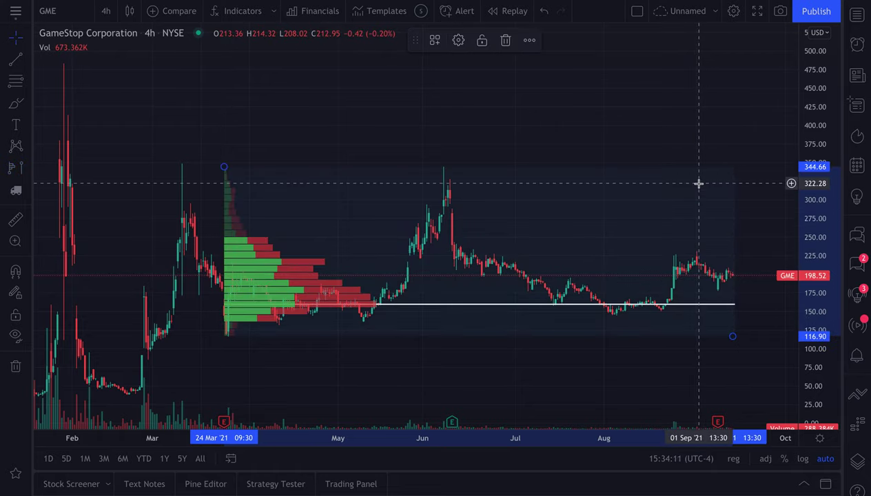
# Inspect the volume profile against the 4-hour candles and delete it from the chart
pyautogui.scroll(5, 698, 183)
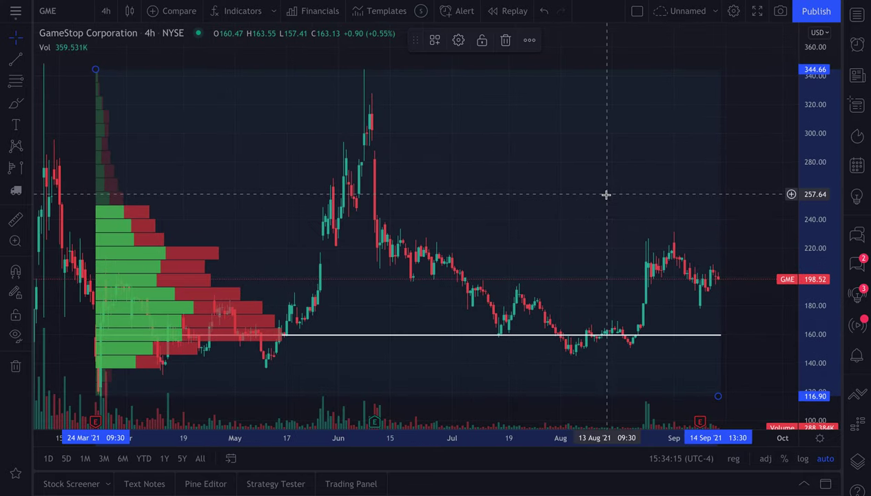
pyautogui.scroll(3, 605, 194)
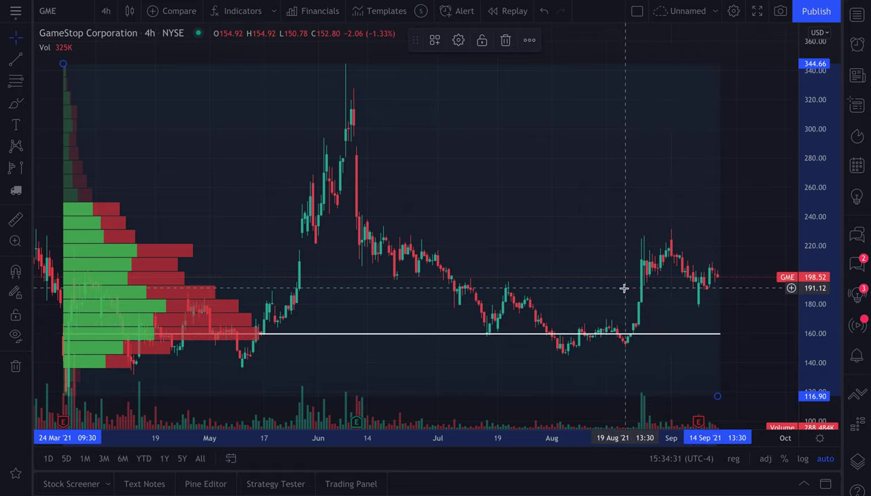
pyautogui.scroll(2, 623, 287)
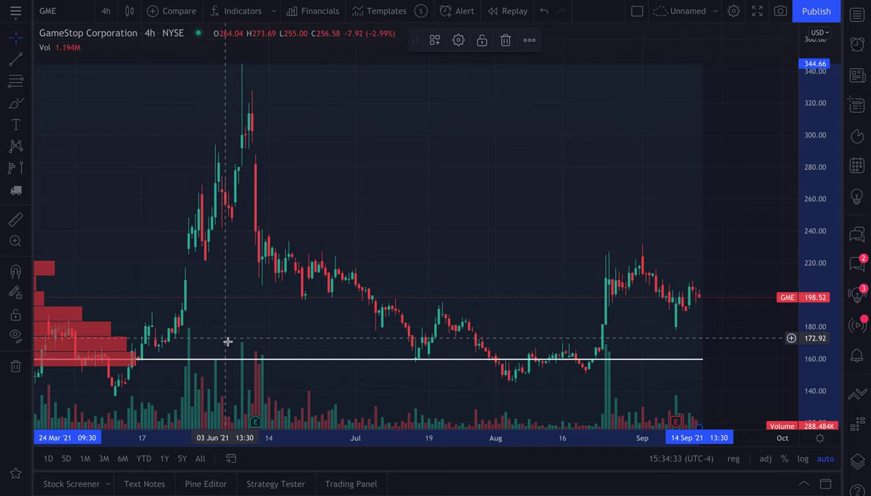
pyautogui.press('Delete')
# Switch the GME chart to the 30-minute interval
pyautogui.scroll(2, 234, 359)
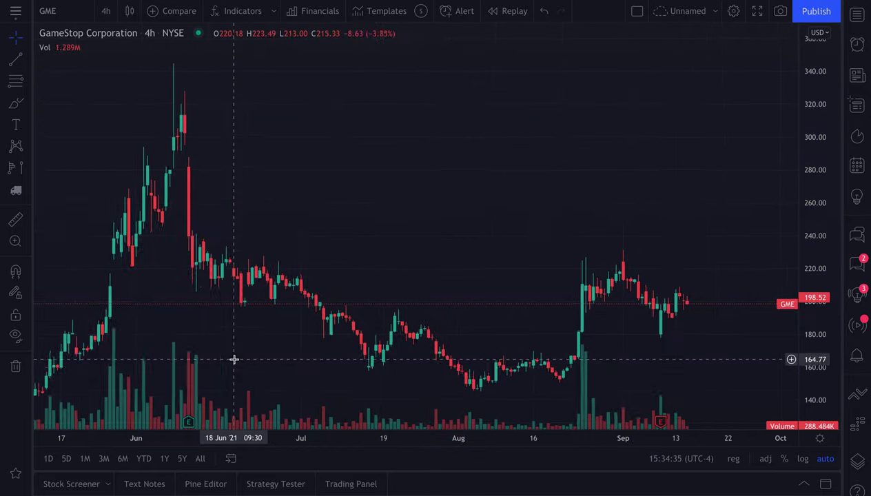
pyautogui.scroll(1, 233, 359)
pyautogui.click(106, 11)
pyautogui.click(143, 212)
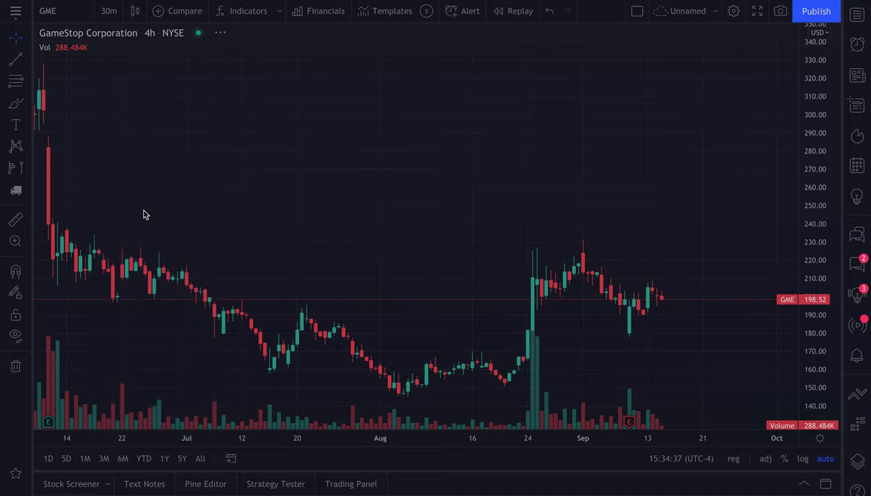
# Draw a Fixed Range Volume Profile from the 24 Aug '21 09:30 candle to the 14 Sep '21 15:30 candle
pyautogui.scroll(3, 426, 259)
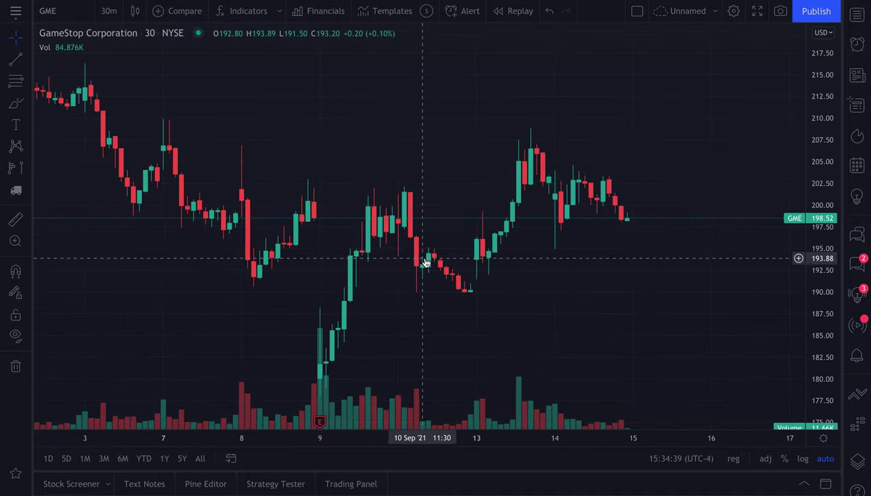
pyautogui.scroll(-5, 426, 259)
pyautogui.click(15, 168)
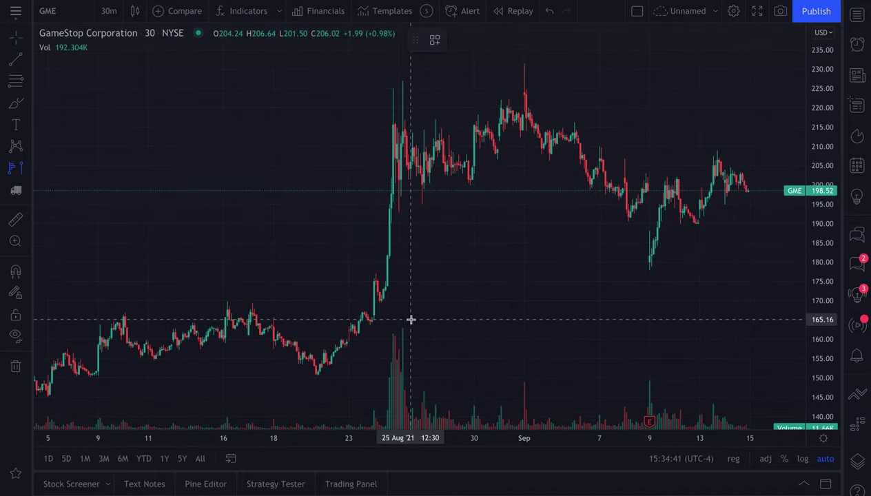
pyautogui.click(374, 280)
pyautogui.click(749, 191)
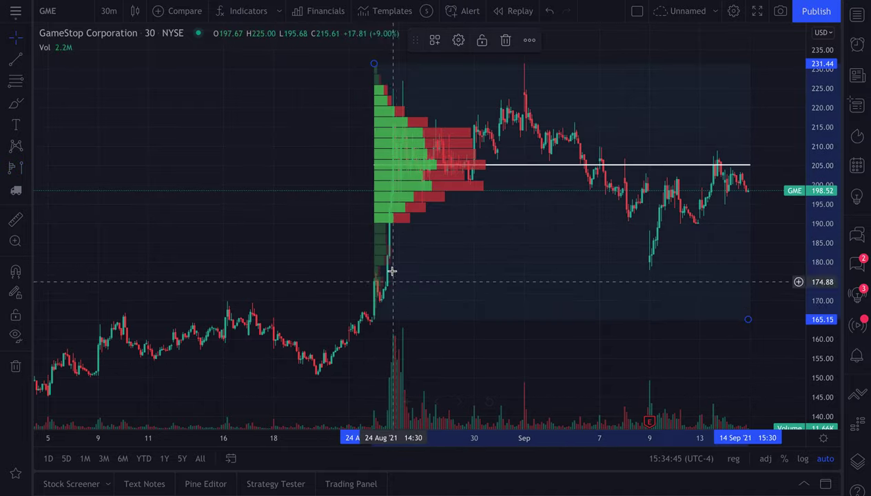
# Draw a horizontal line at about 205.37, along the volume profile's point of control
pyautogui.scroll(3, 428, 230)
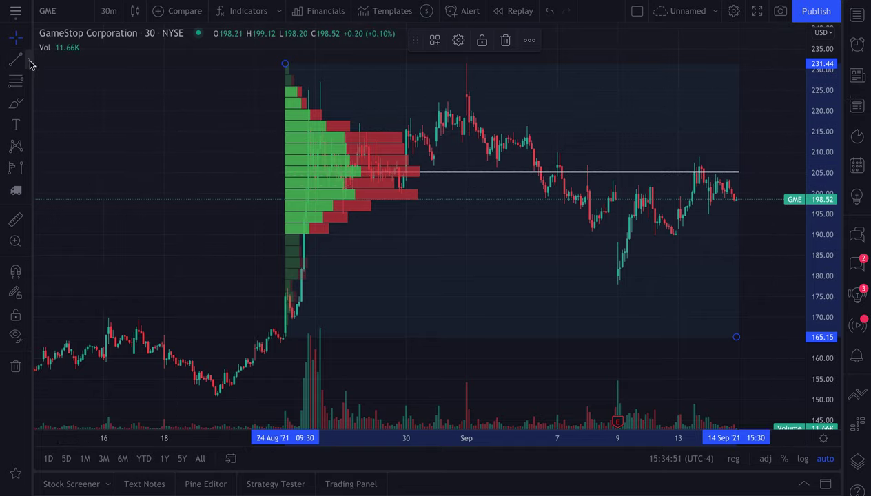
pyautogui.click(27, 61)
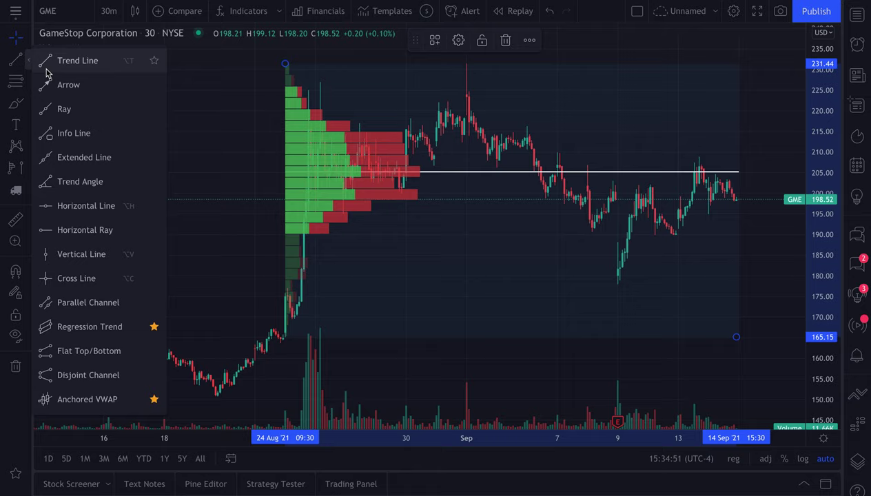
pyautogui.click(88, 214)
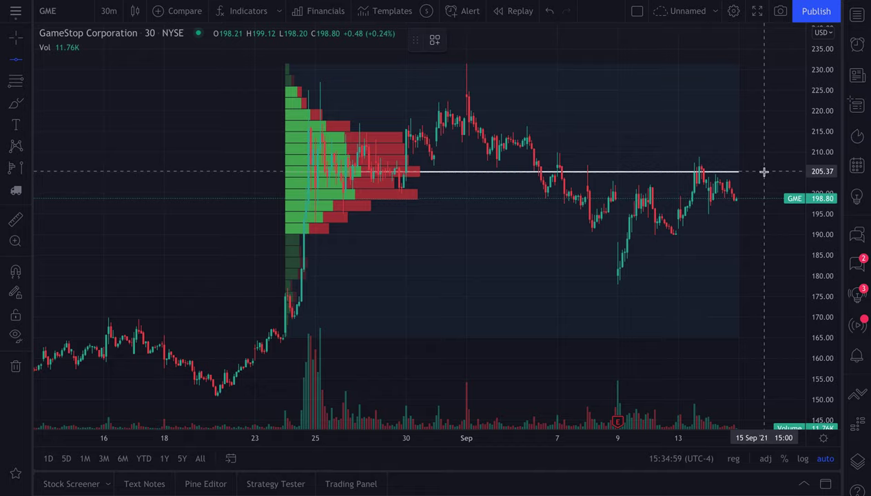
pyautogui.click(763, 171)
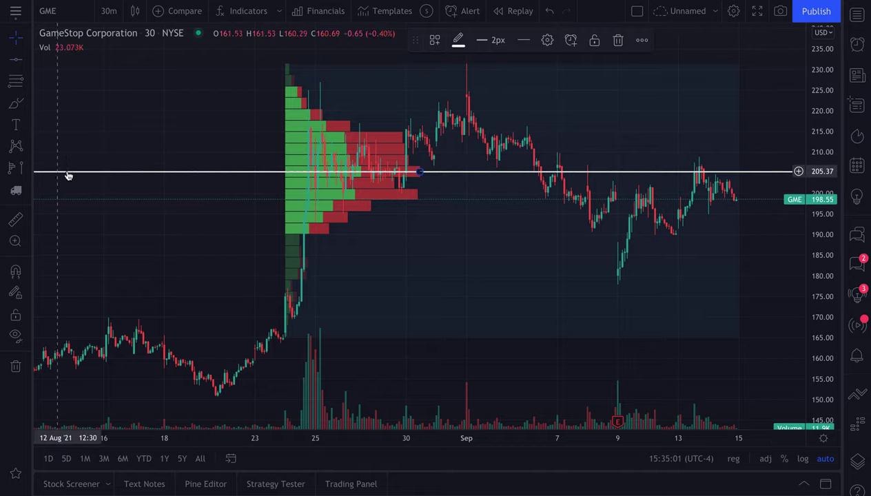
pyautogui.moveTo(68, 175); pyautogui.dragTo(206, 177)
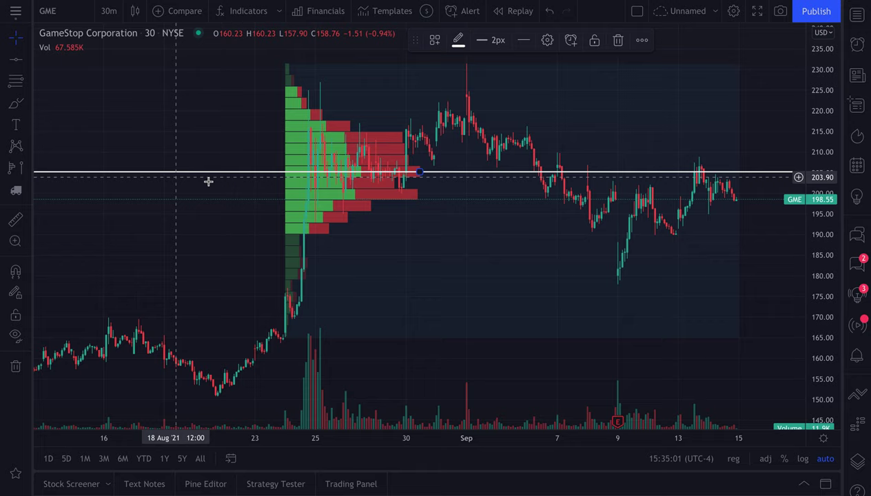
# Create an alert on the horizontal line at the point of control, named "GME Alert Fixed Range Volume Profile Video!"
pyautogui.rightClick(789, 172)
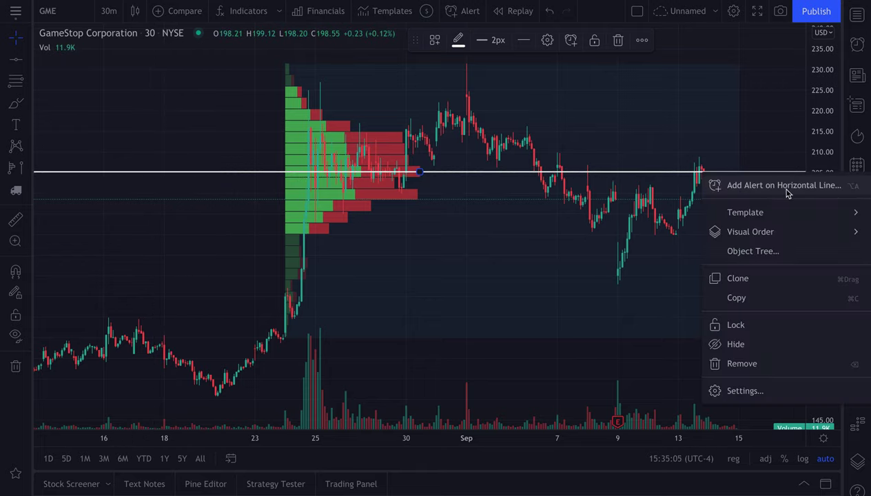
pyautogui.click(783, 192)
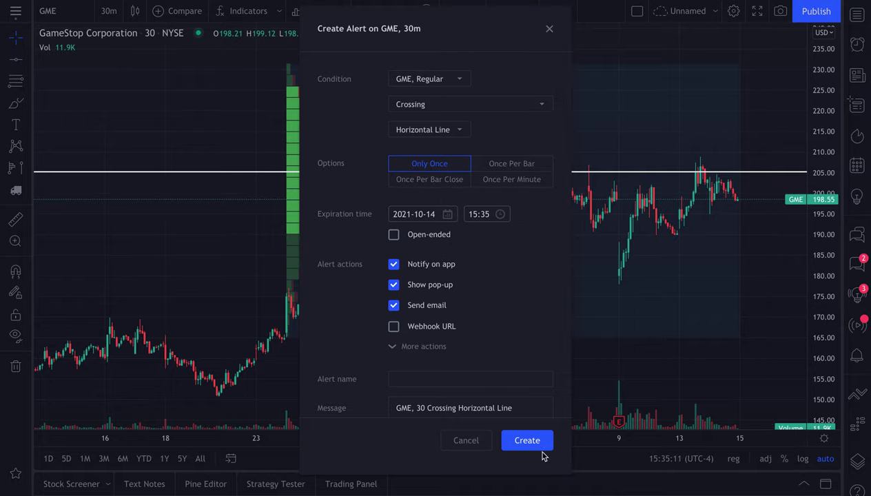
pyautogui.click(445, 381)
pyautogui.write('GME')
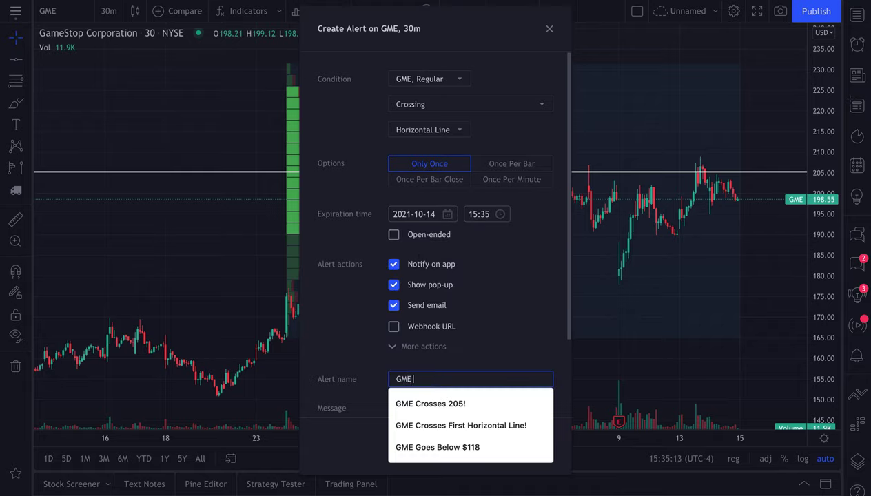
pyautogui.write(' Alert')
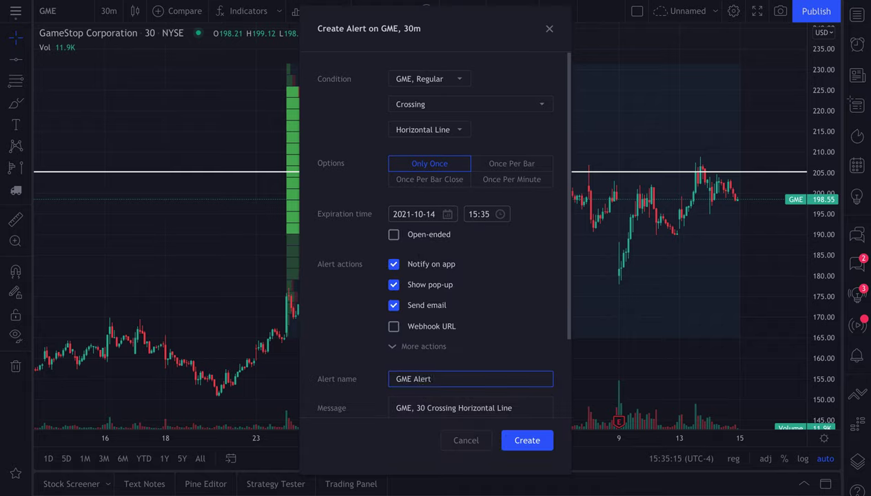
pyautogui.write(' Fixed Range V')
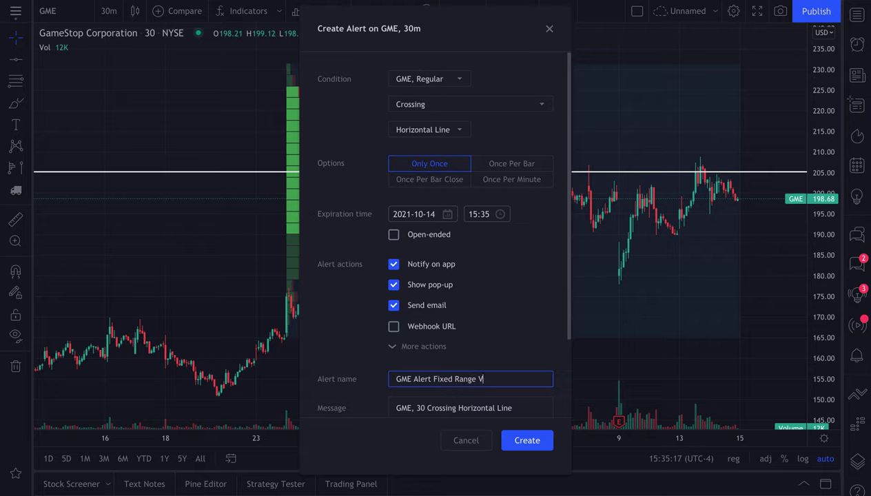
pyautogui.write('olume Profile Vid')
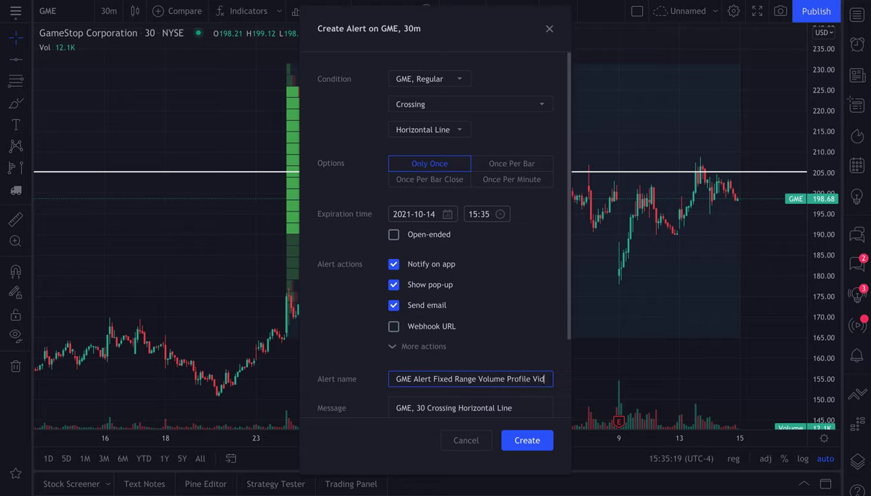
pyautogui.write('eo!')
pyautogui.click(525, 441)
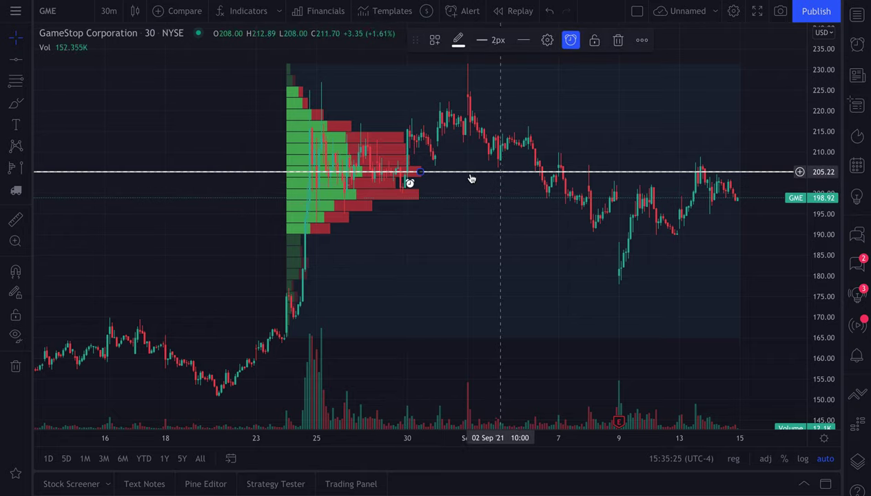
# Brush a red upward arrow from the latest candle through the horizontal line to about 209
pyautogui.click(15, 103)
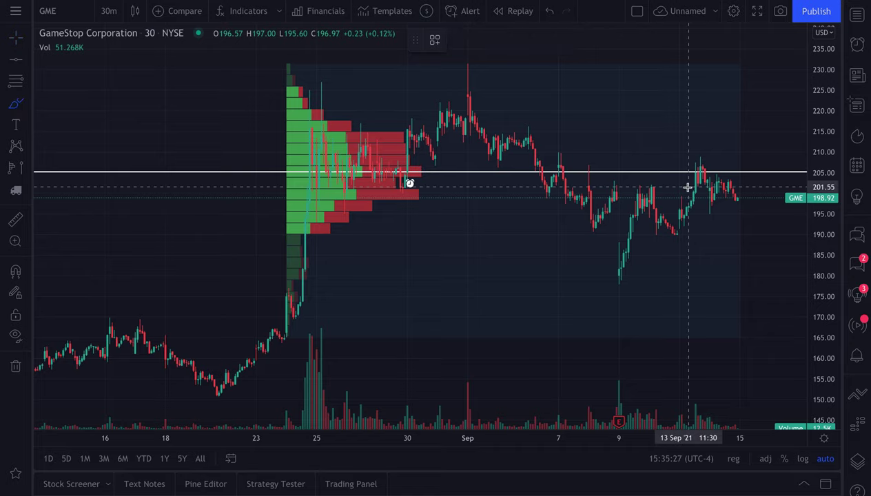
pyautogui.moveTo(743, 195)
pyautogui.mouseDown()
pyautogui.moveTo(746, 165)
pyautogui.moveTo(753, 167)
pyautogui.mouseUp()
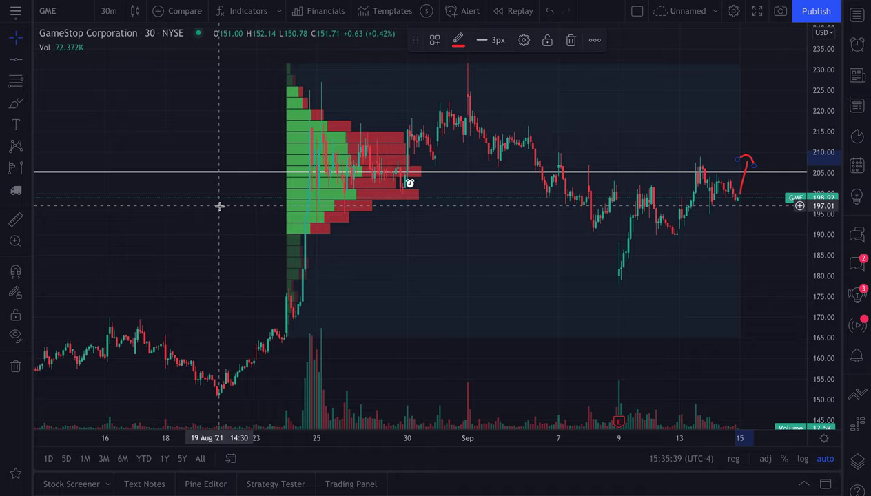
# List the Volume Profile indicators in the indicator library
pyautogui.click(233, 12)
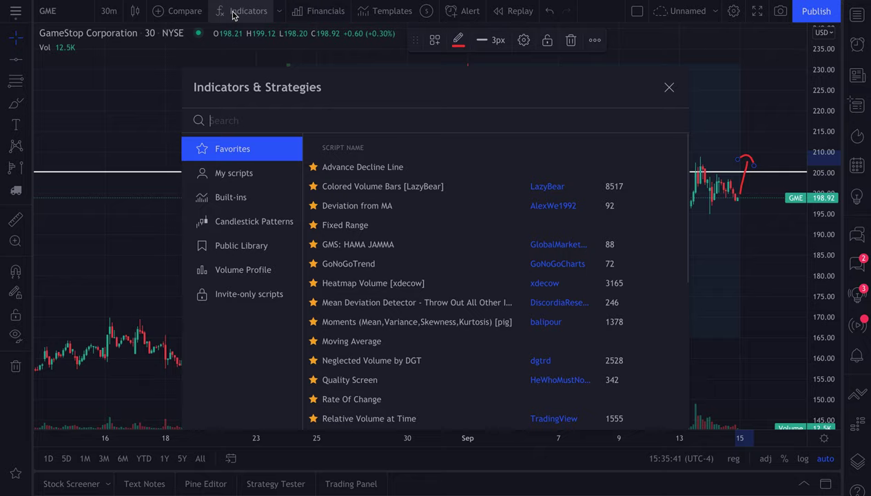
pyautogui.click(245, 272)
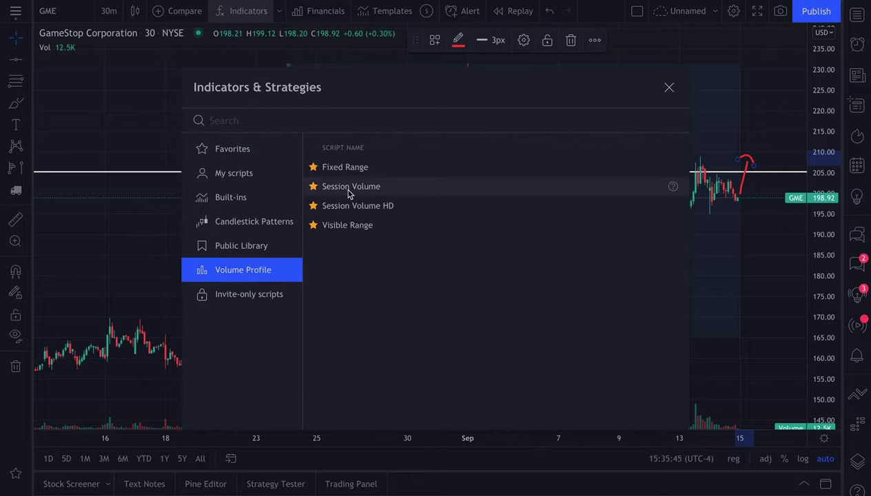